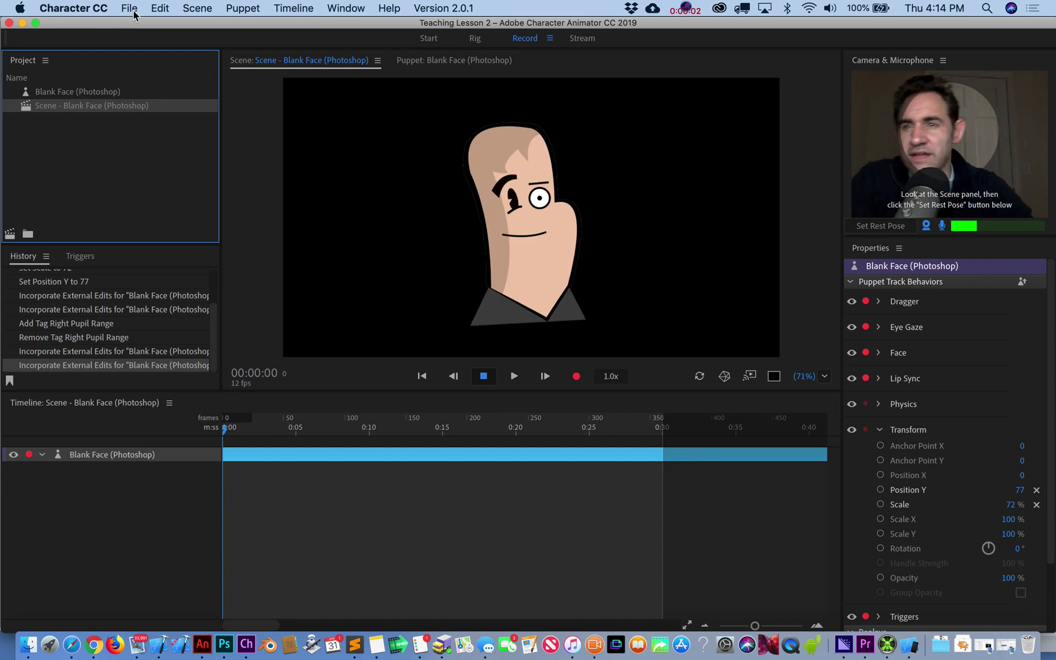
Import the Justin.puppet file into the project
click(135, 11)
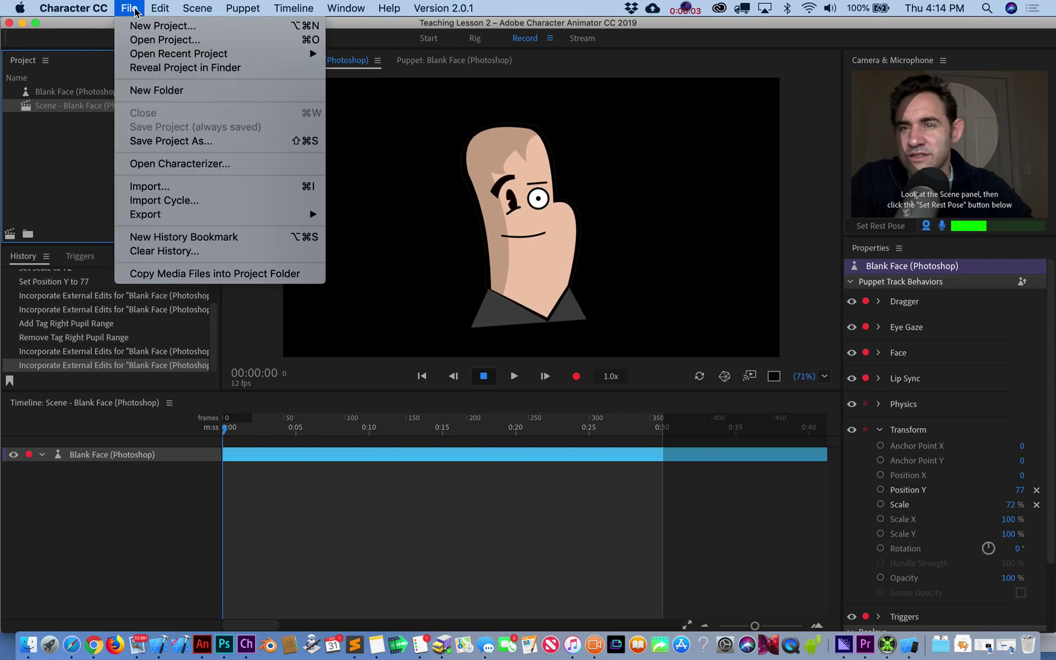
click(192, 187)
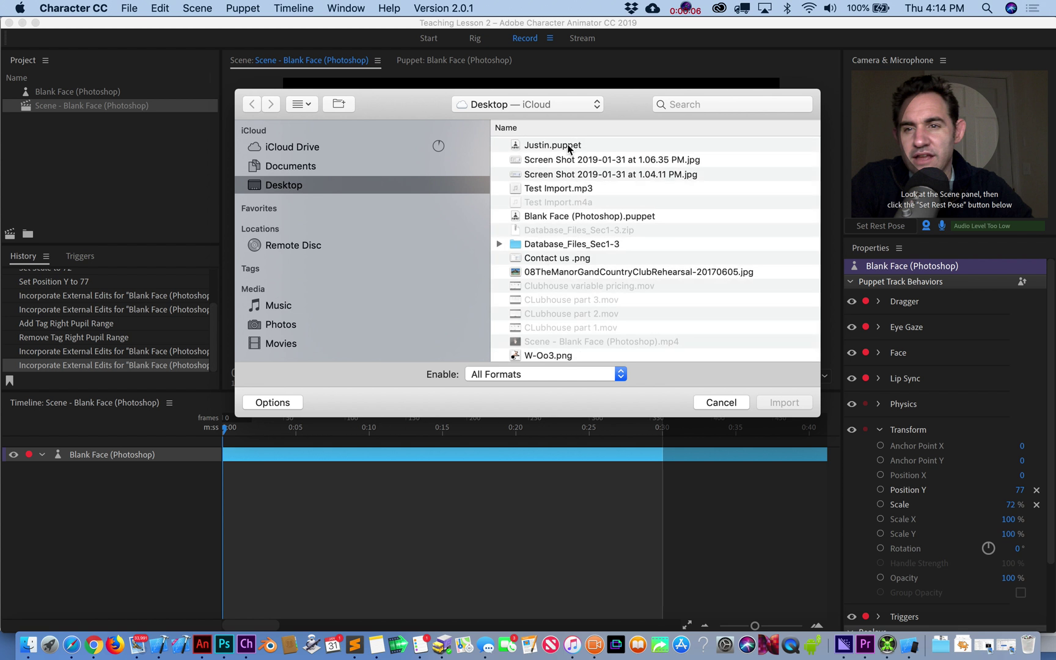
click(560, 148)
click(784, 402)
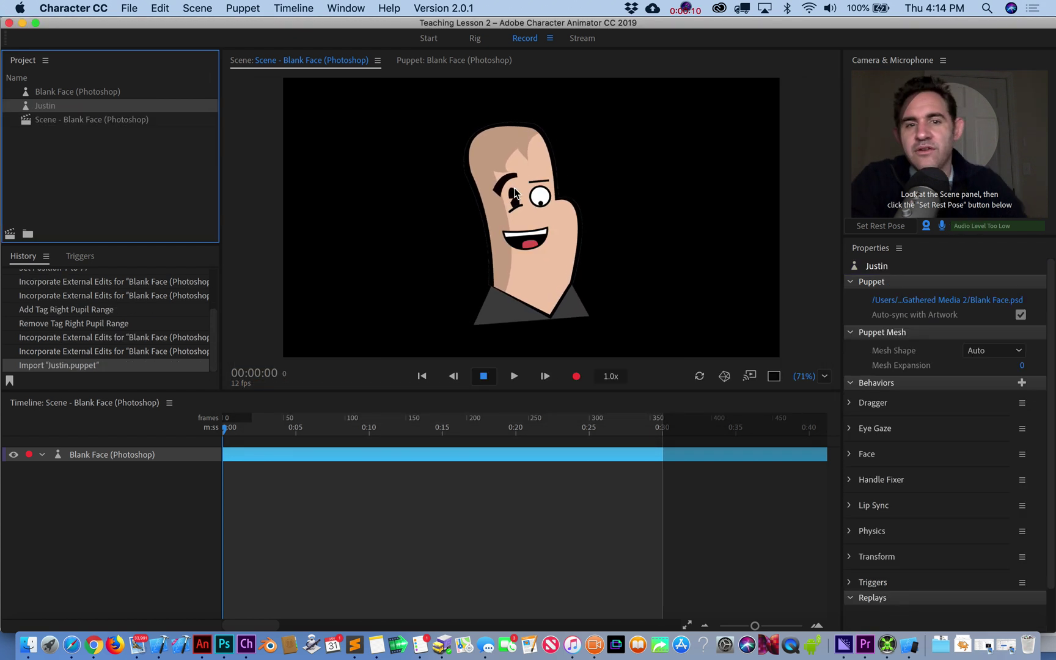
Delete the Blank Face puppet and its scene, leaving Justin selected
click(71, 91)
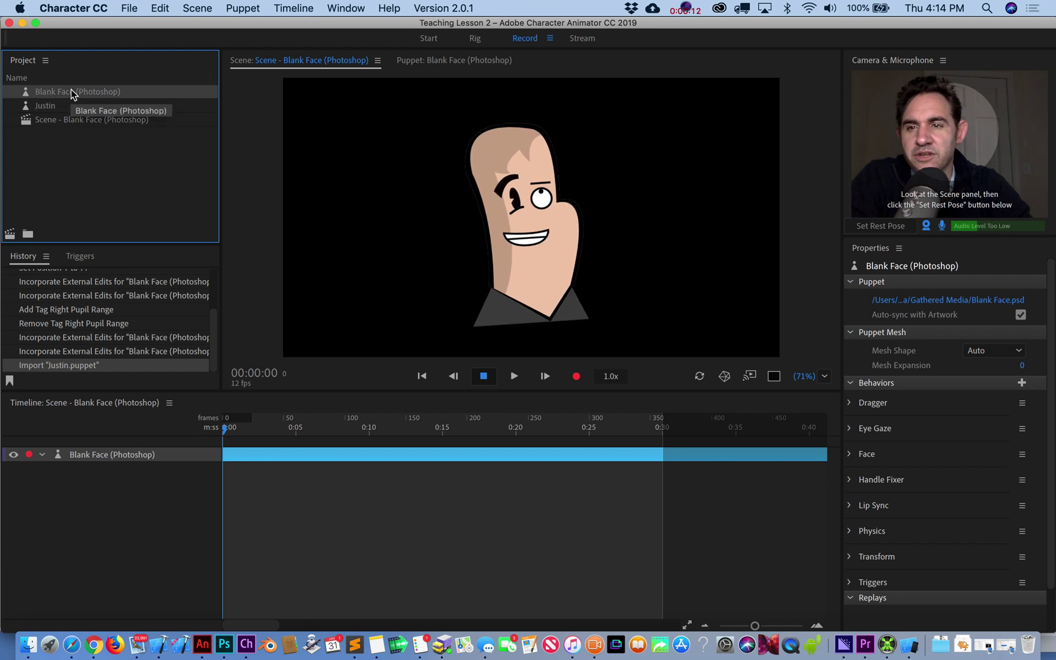
key(Delete)
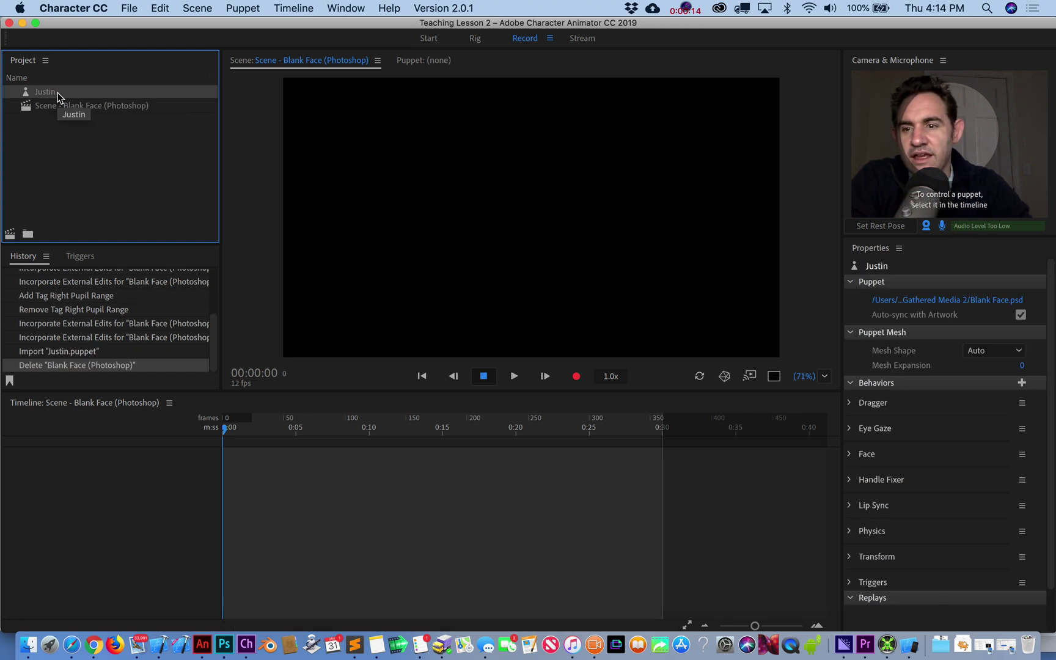
click(50, 108)
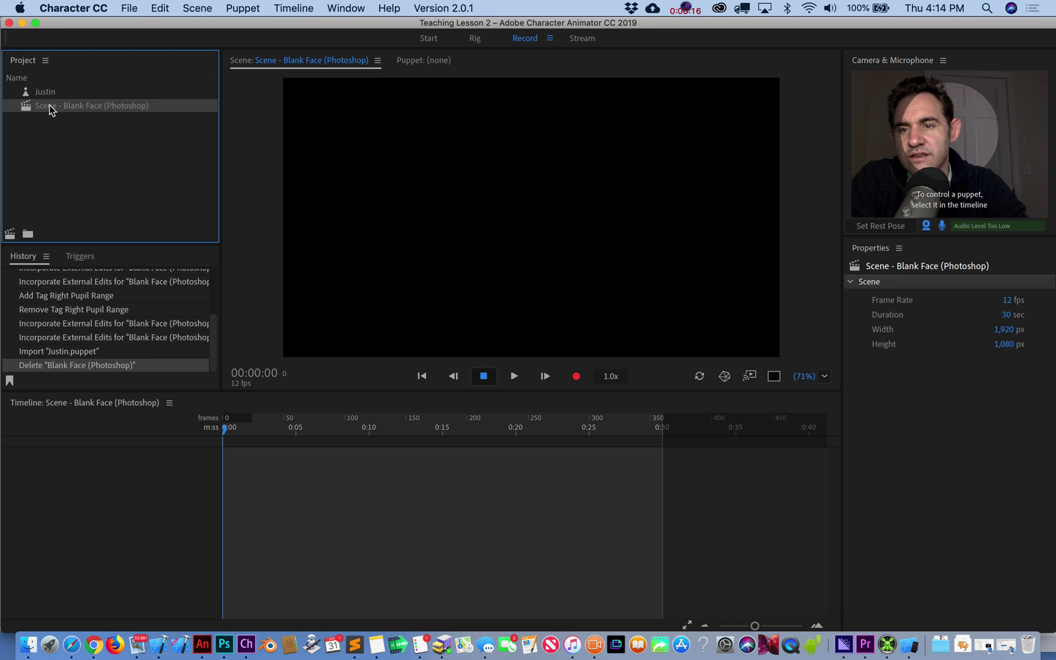
key(Delete)
click(49, 92)
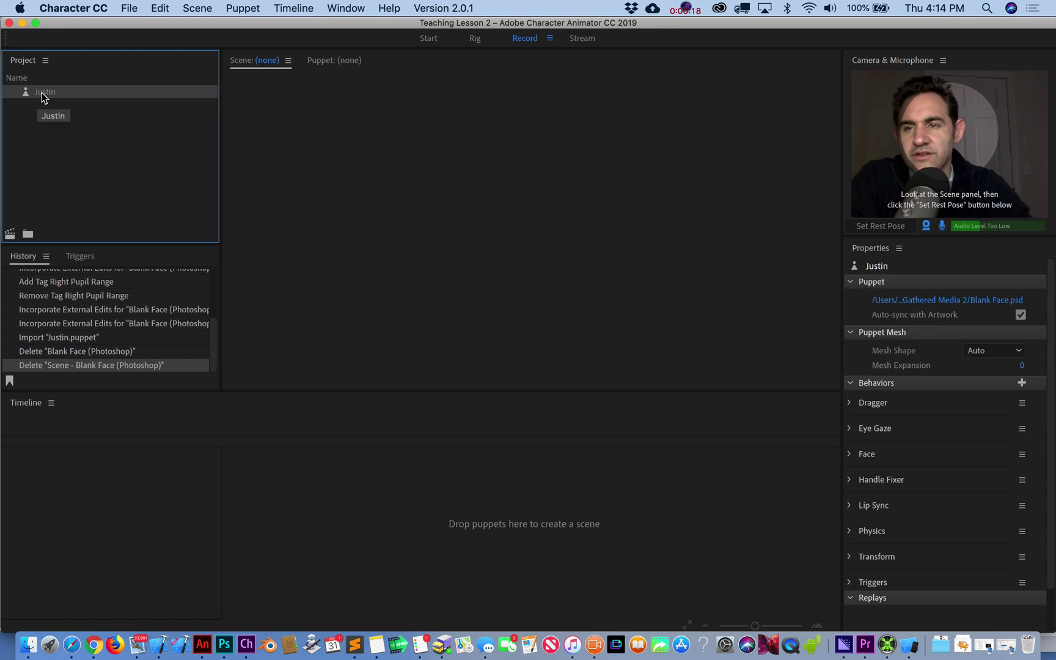
Create Scene - Justin from the Justin puppet
right_click(43, 97)
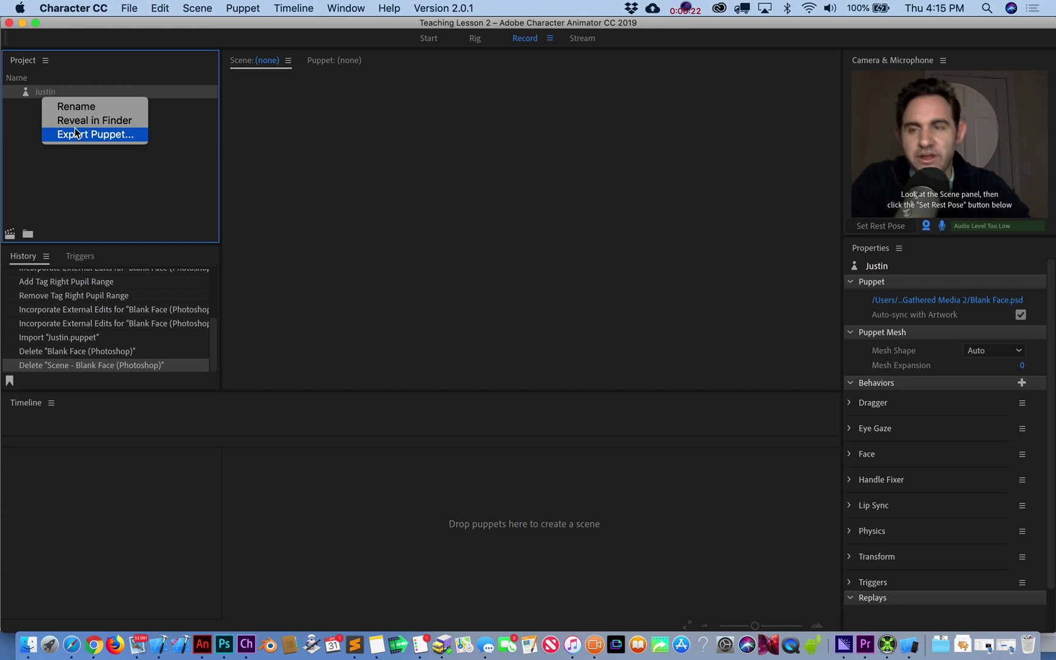
click(28, 130)
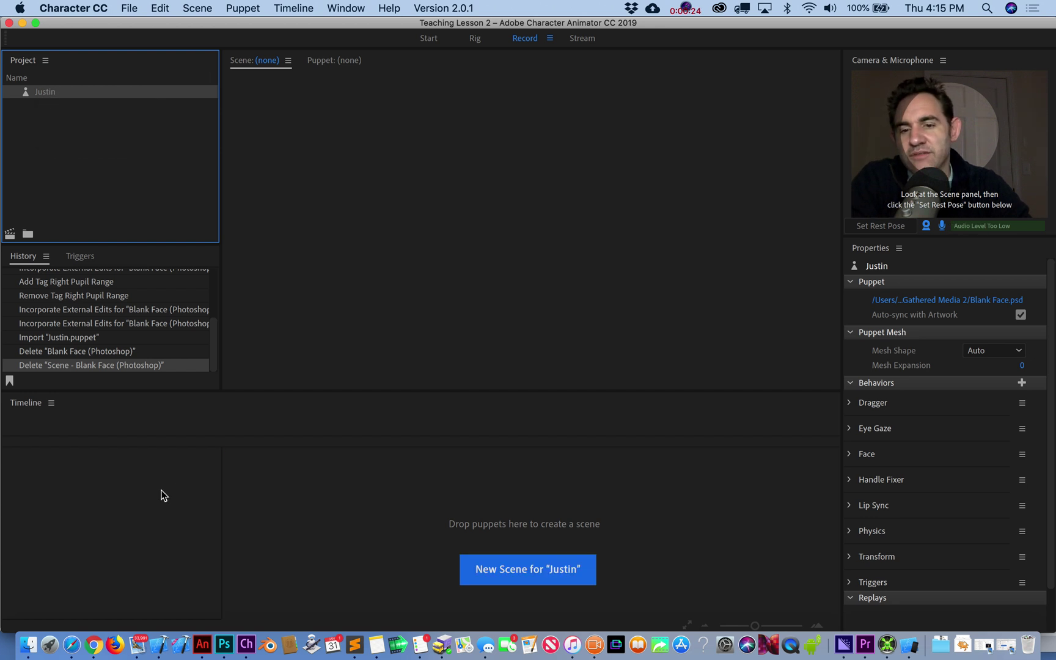
key(Return)
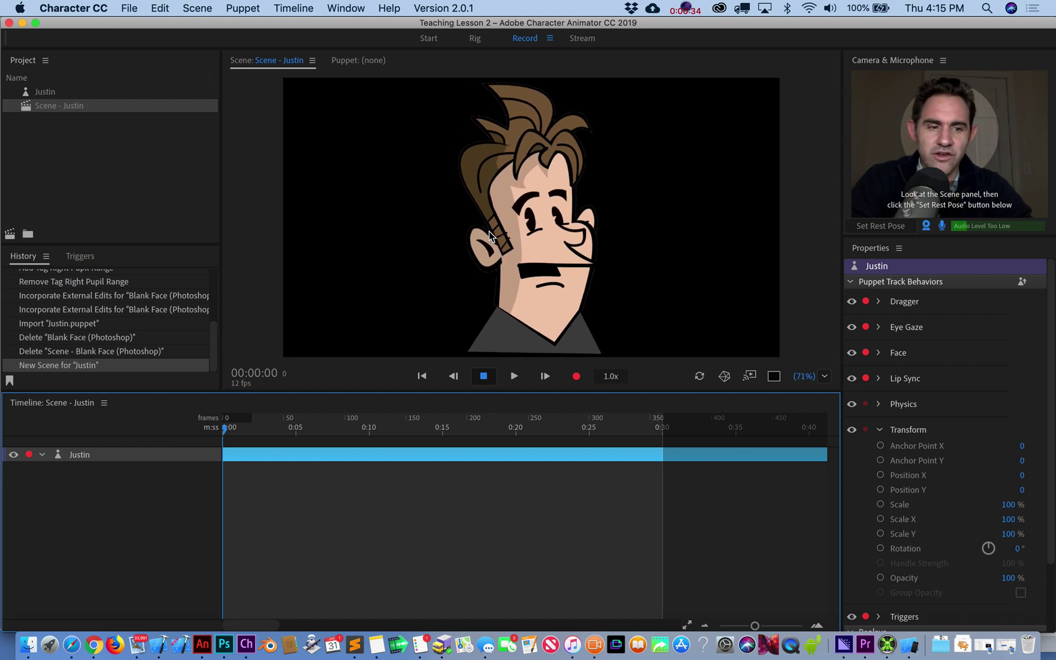
Scale the Justin puppet to 69% and place it at Position X -437, Y 187
click(913, 430)
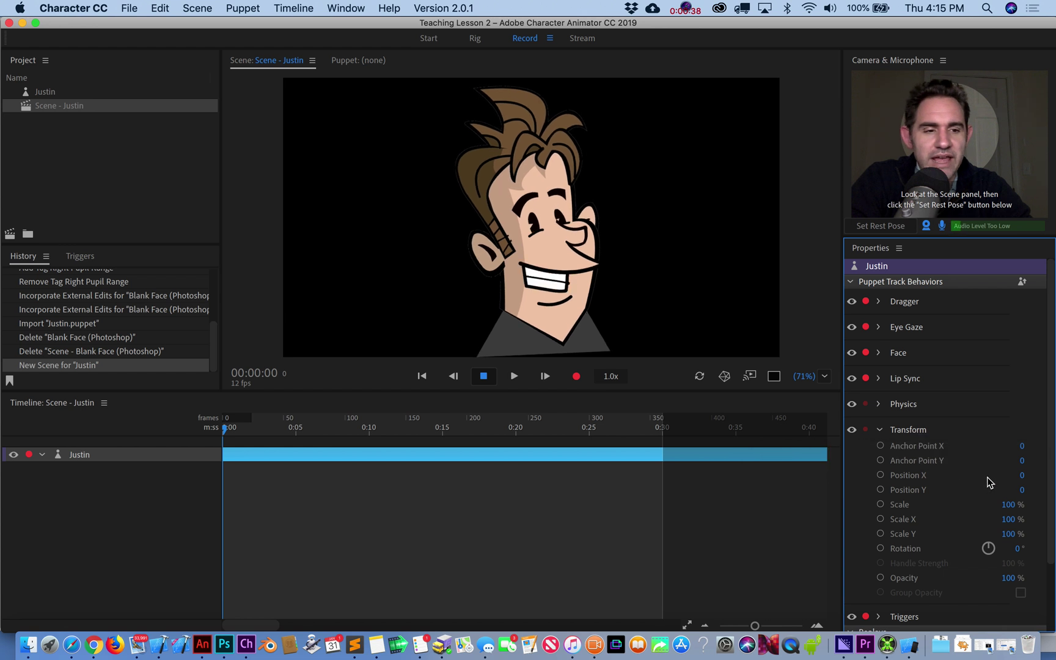
drag(1009, 506, 1050, 490)
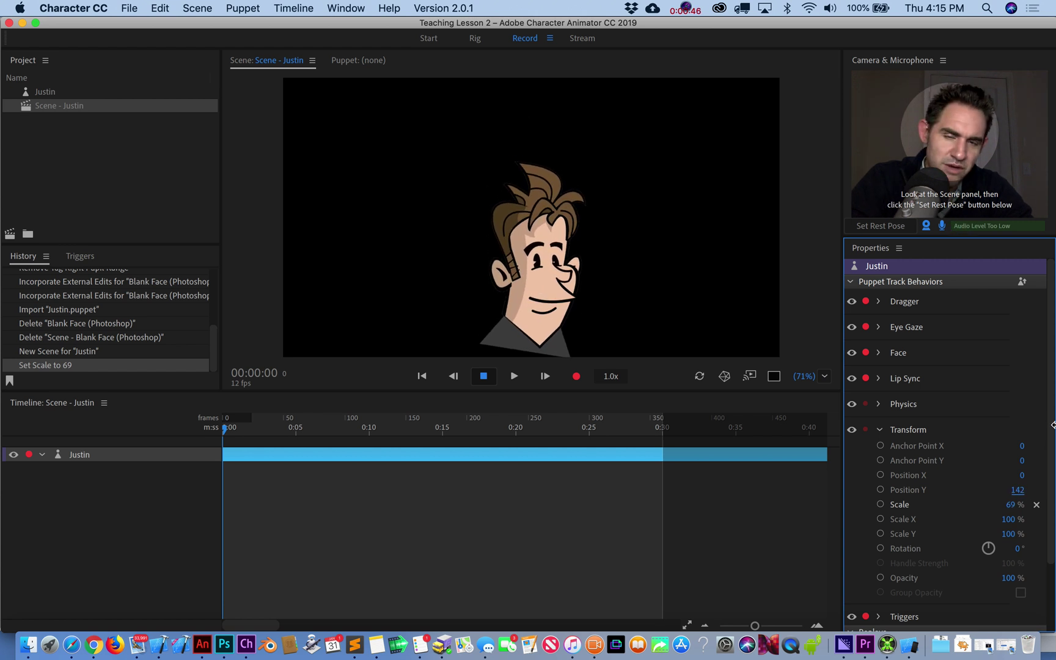
drag(1052, 425, 1037, 443)
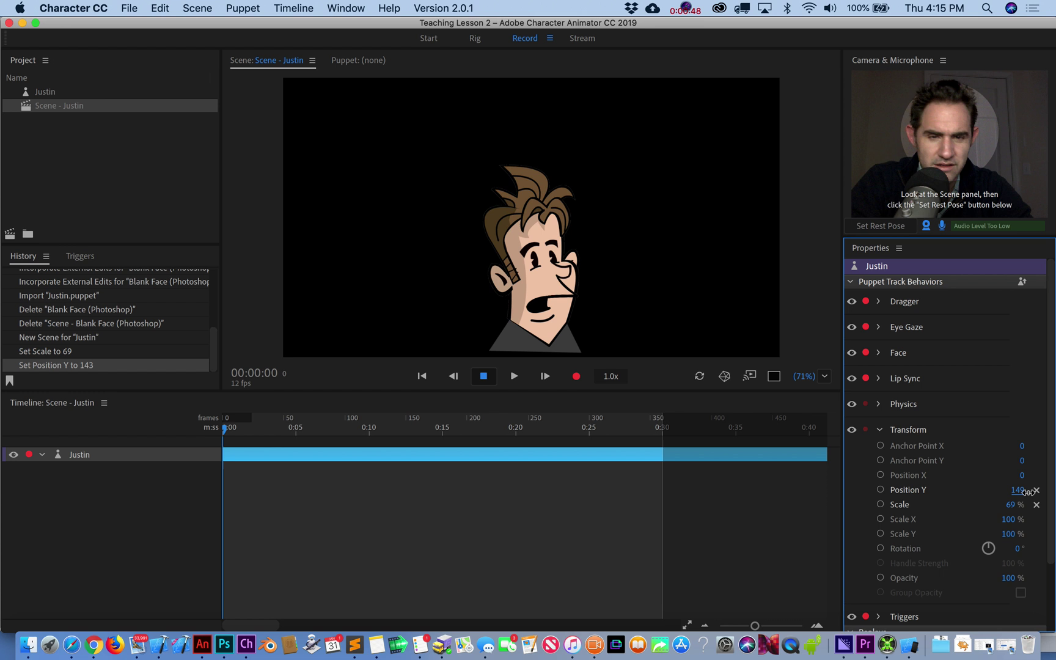
drag(1027, 491, 703, 484)
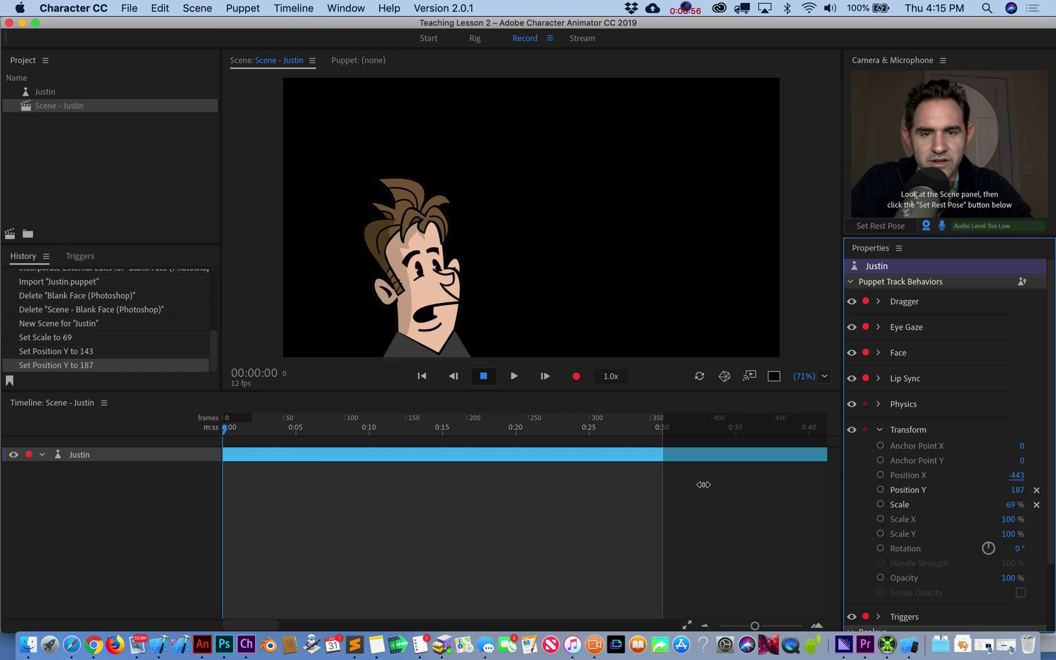
drag(711, 485, 708, 484)
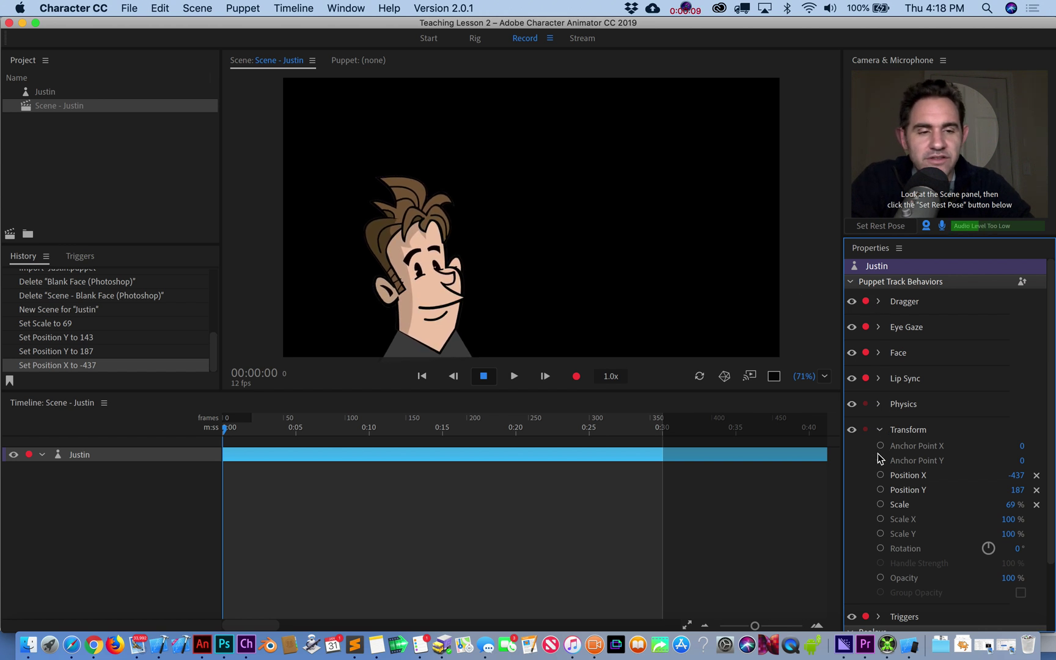
scroll(851, 527, down, 2)
scroll(851, 525, up, 2)
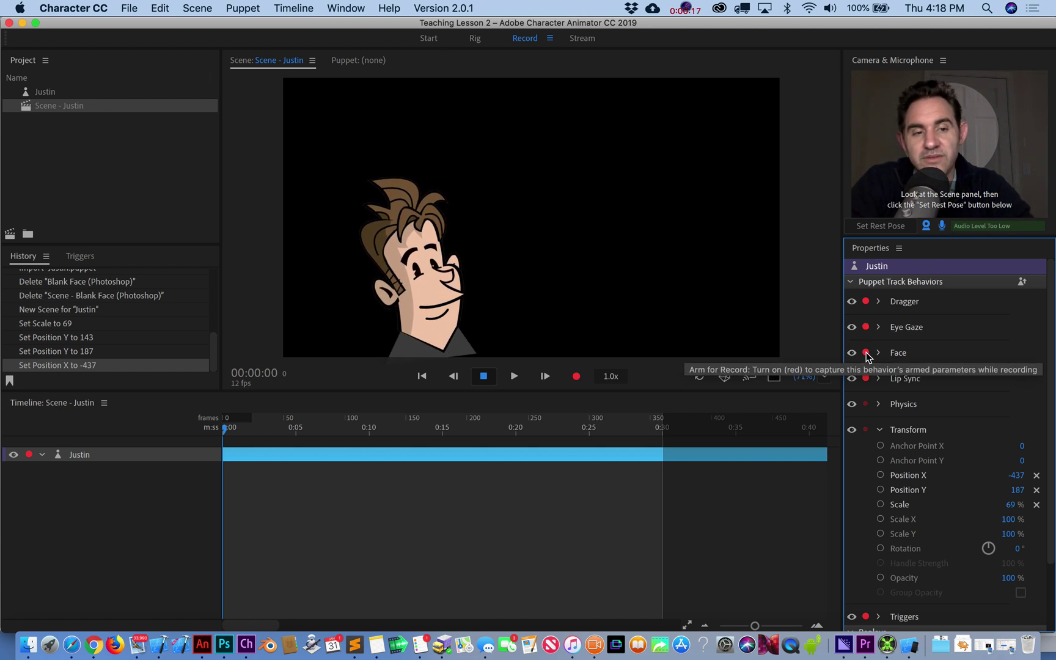
Record an 8-second take 1 with audio, Eye Gaze, Face and Lip Sync tracks
click(576, 377)
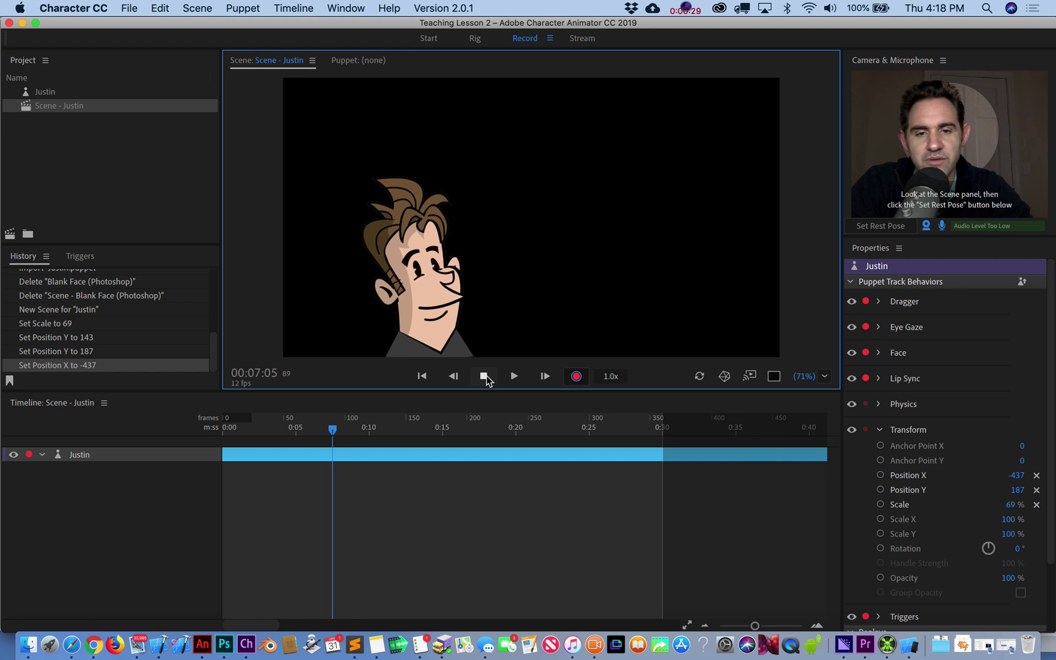
click(484, 377)
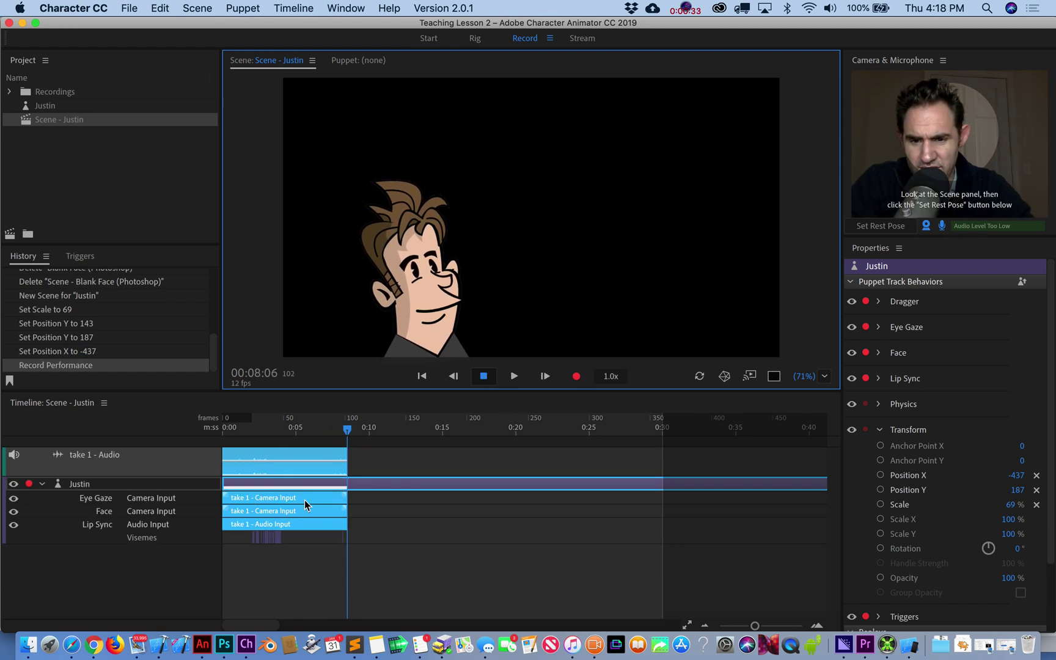
Zoom the timeline in on take 1's visemes and play back from about 0:02
drag(754, 626, 789, 627)
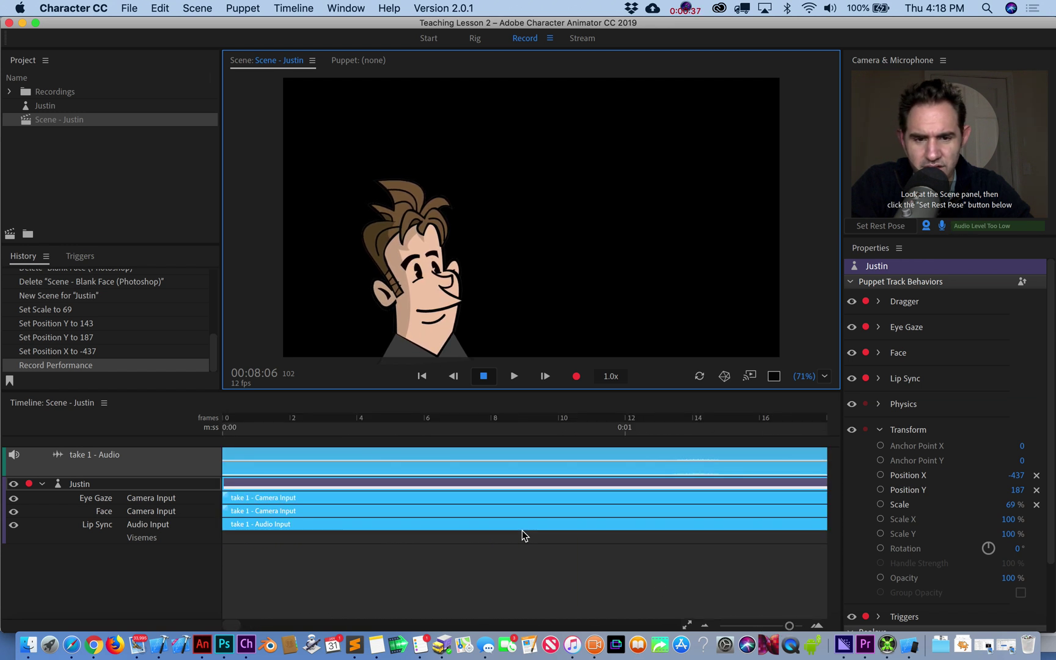
scroll(523, 536, right, 5)
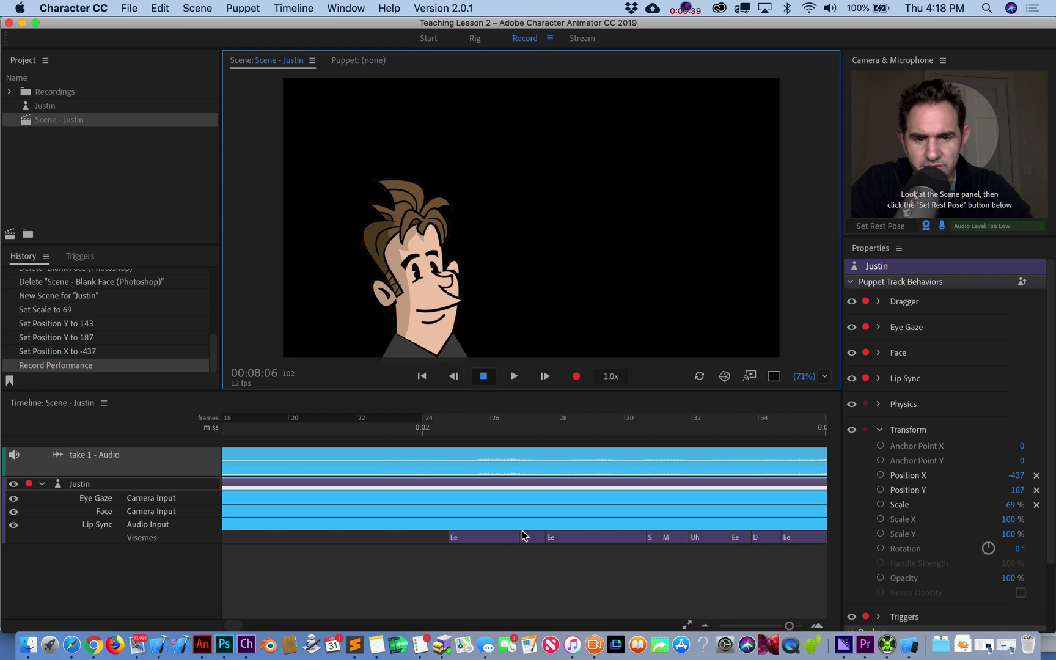
drag(789, 626, 782, 627)
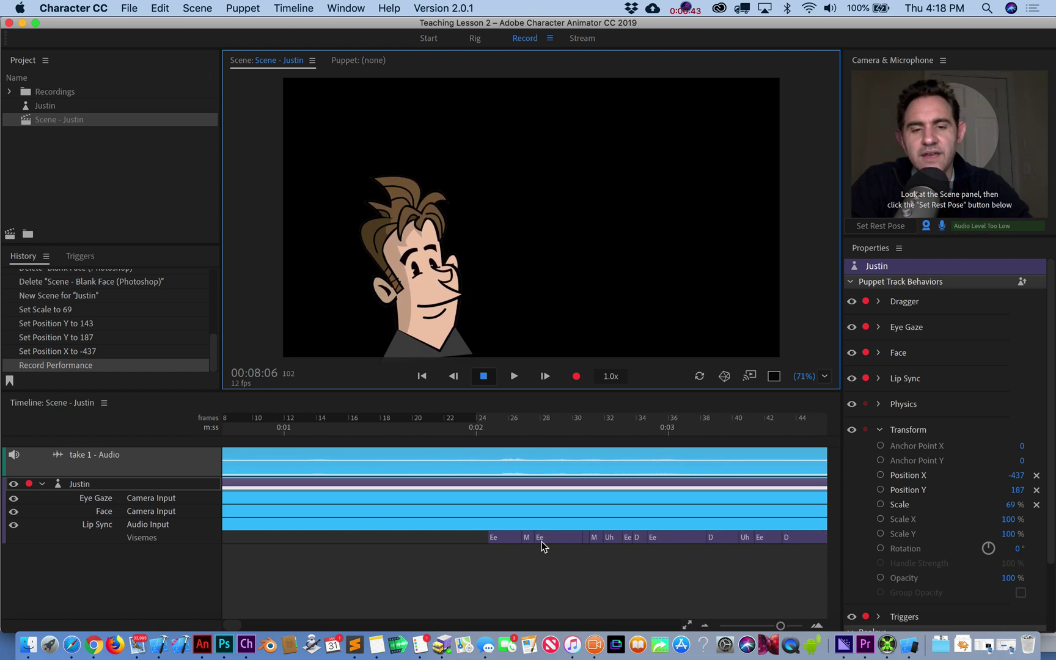
click(502, 425)
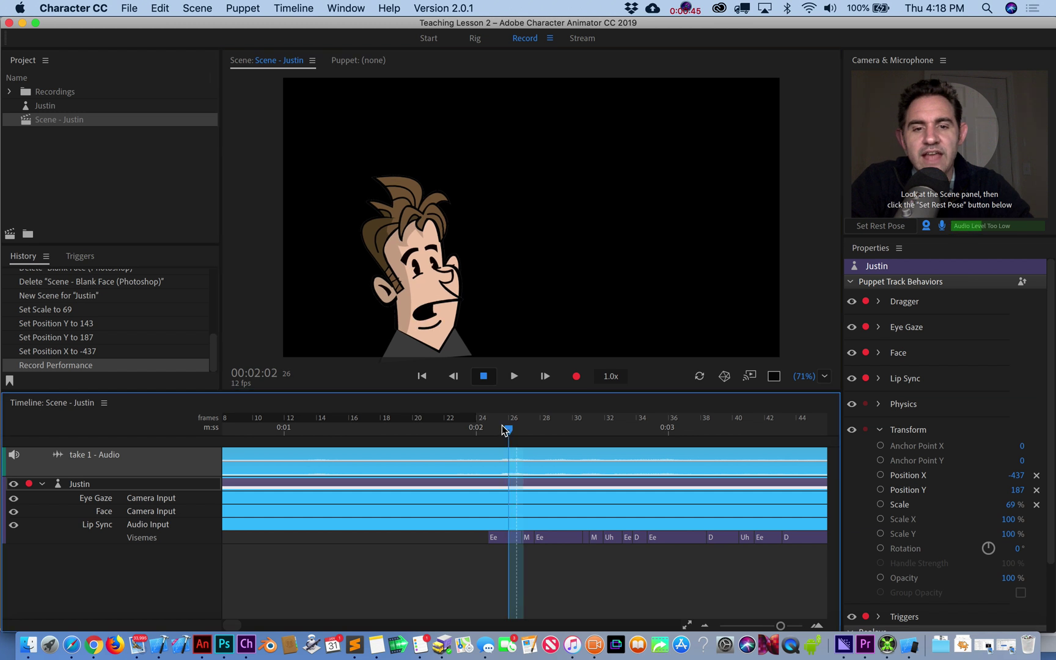
key(space)
key(space)
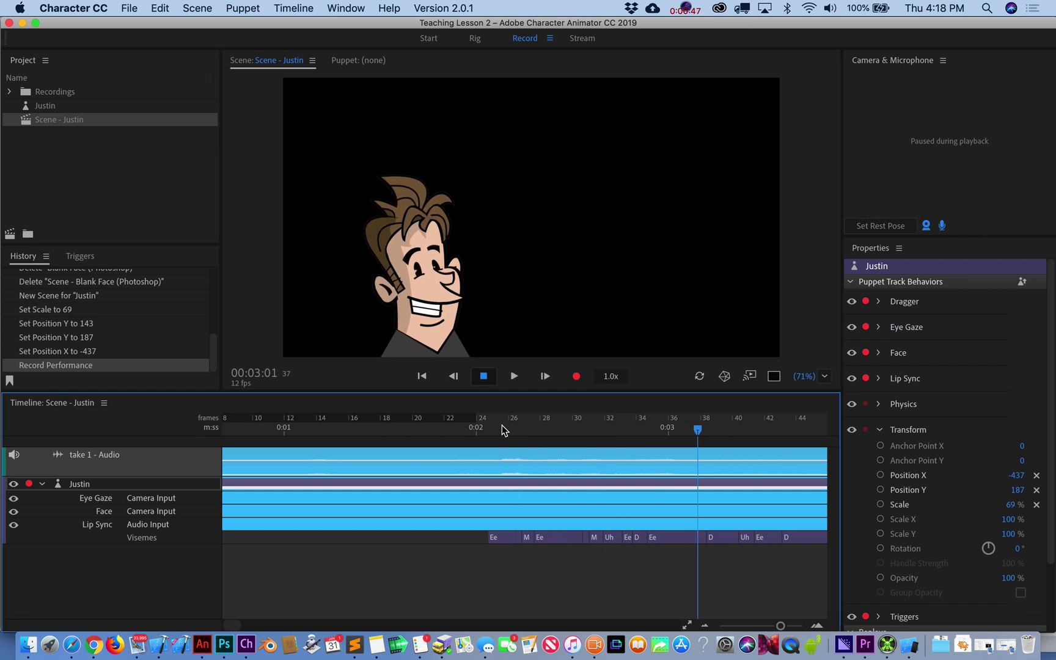
key(space)
key(space)
key(space)
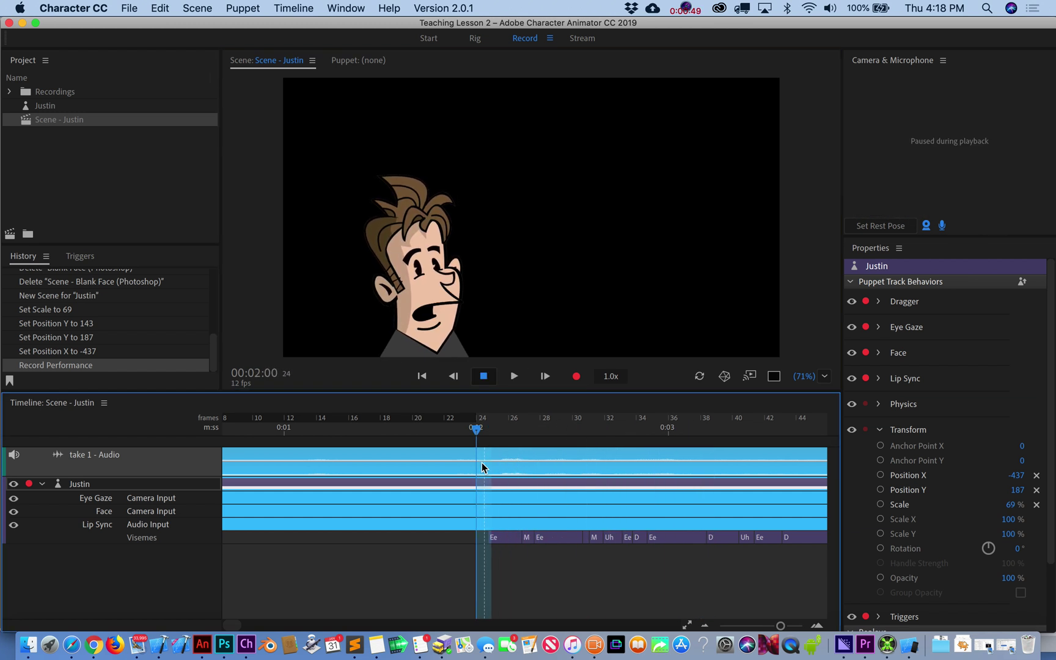
Change the Ee viseme to Aa, then delete that Aa viseme
click(501, 538)
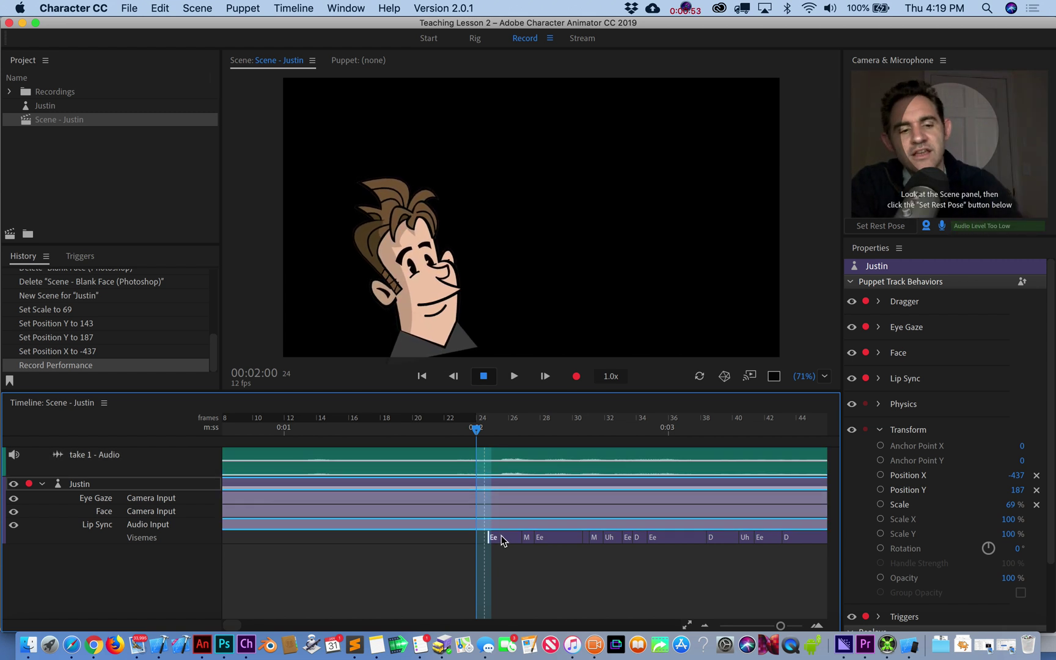
right_click(501, 535)
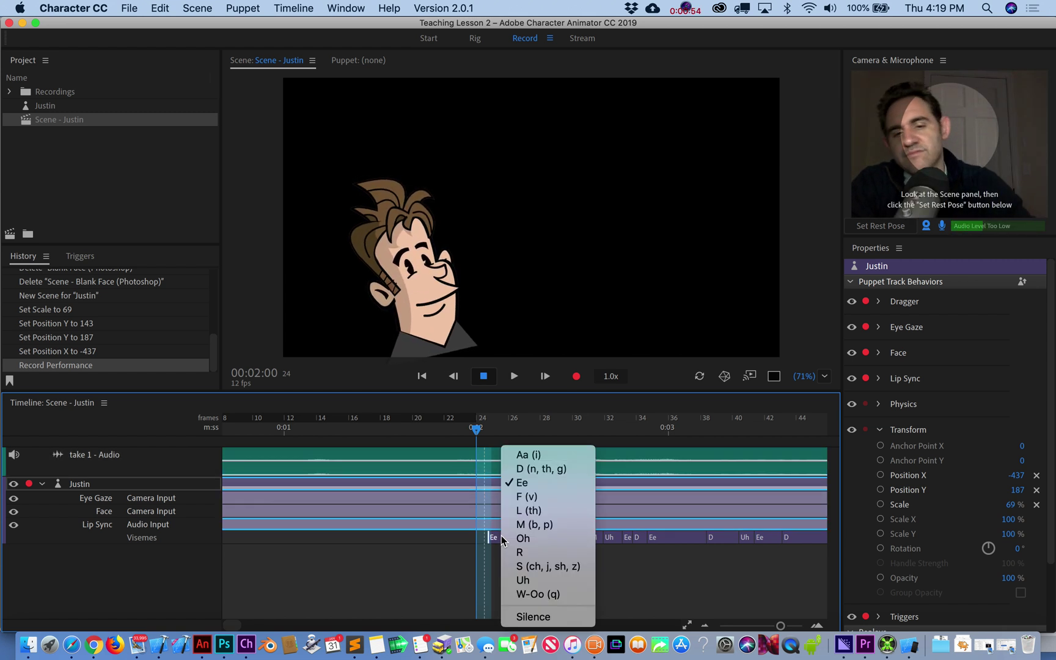
click(532, 459)
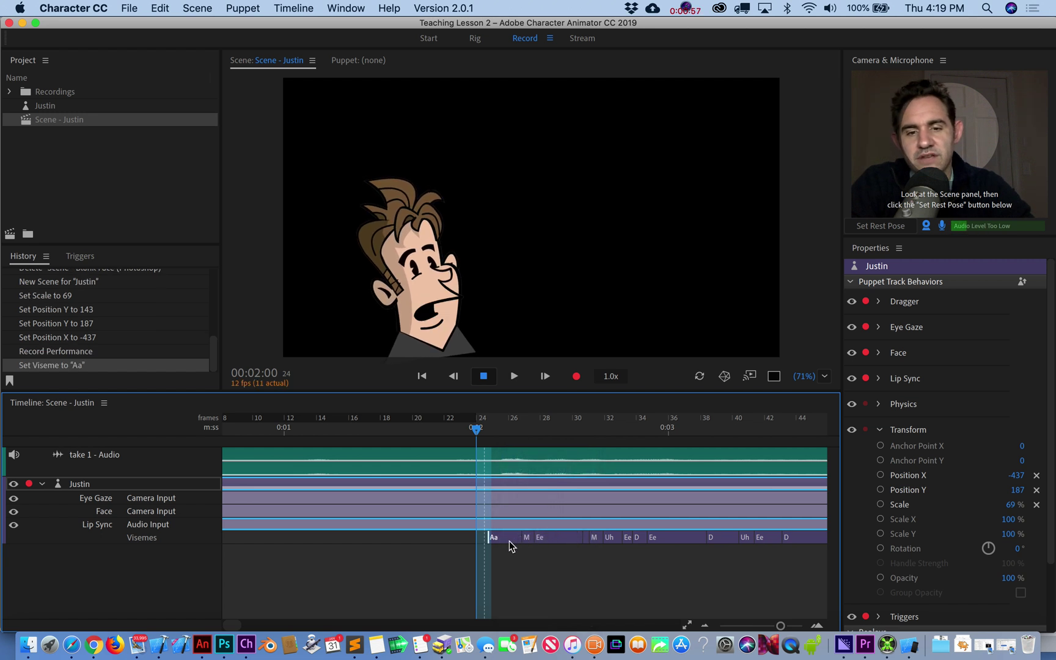
key(Delete)
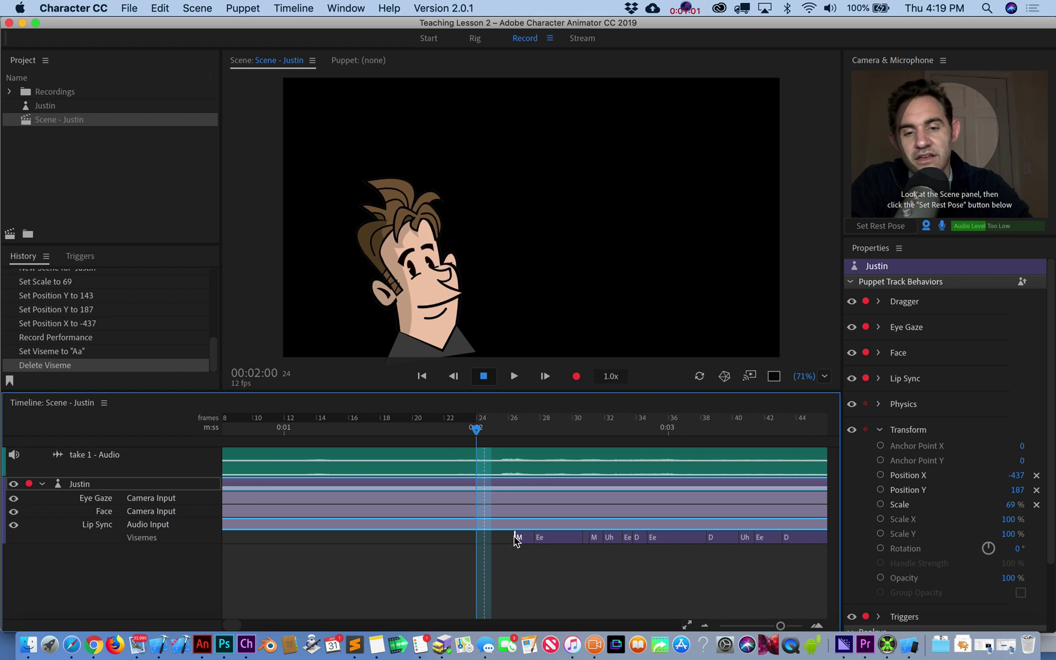
Retime several visemes, moving the M viseme boundary later
drag(515, 542, 533, 541)
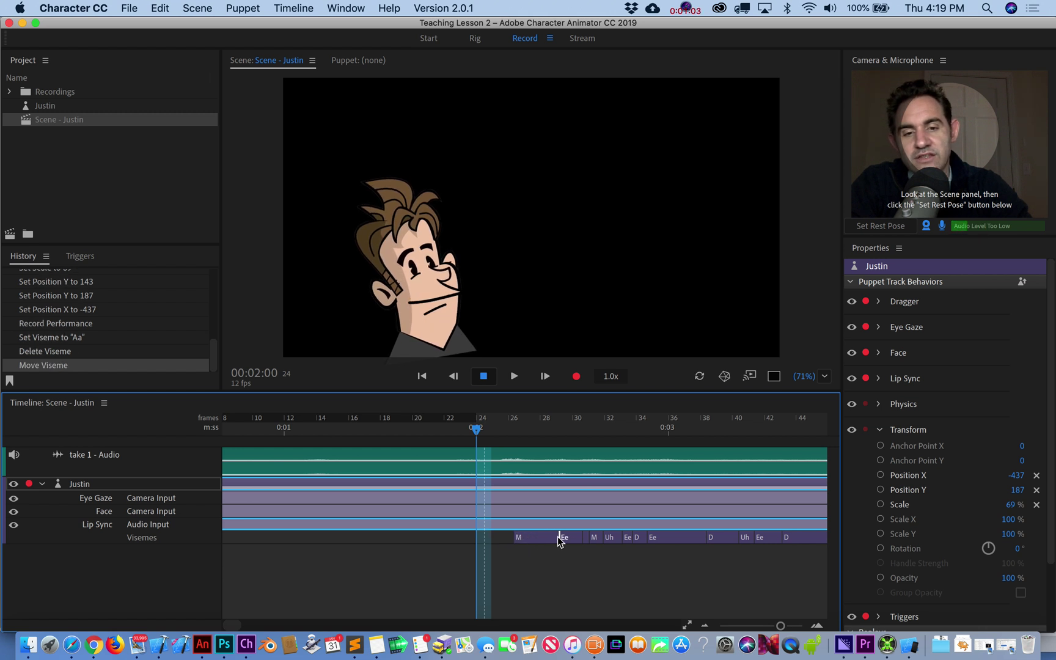
click(549, 543)
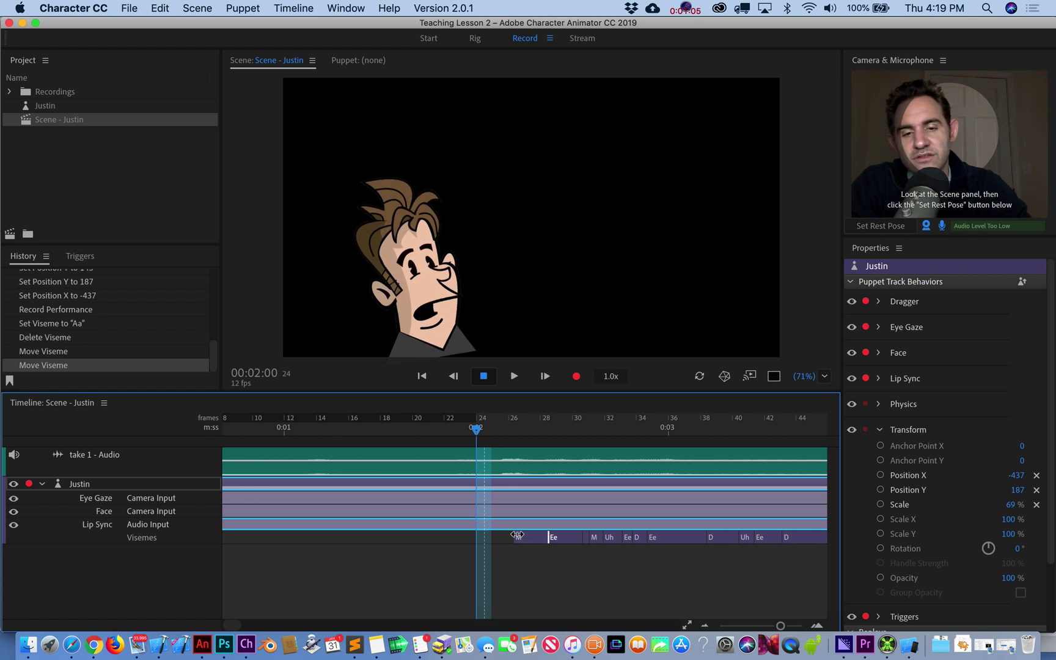
drag(511, 537, 546, 538)
scroll(546, 541, right, 5)
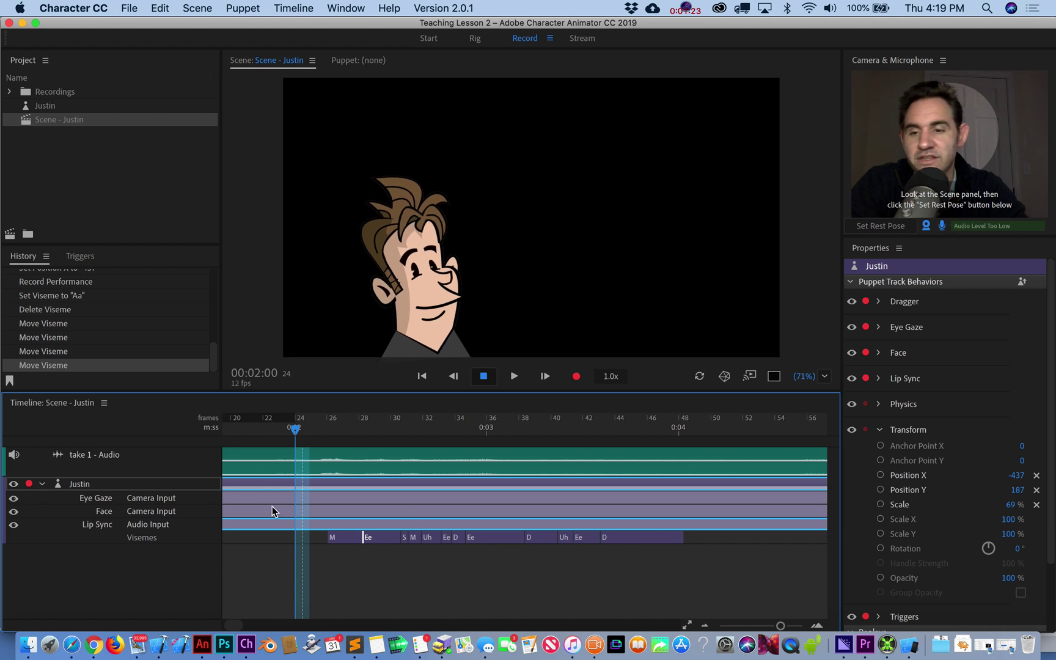
Delete the Eye Gaze, Face and Lip Sync takes plus the take 1 - Audio and Justin tracks
click(238, 502)
key(Delete)
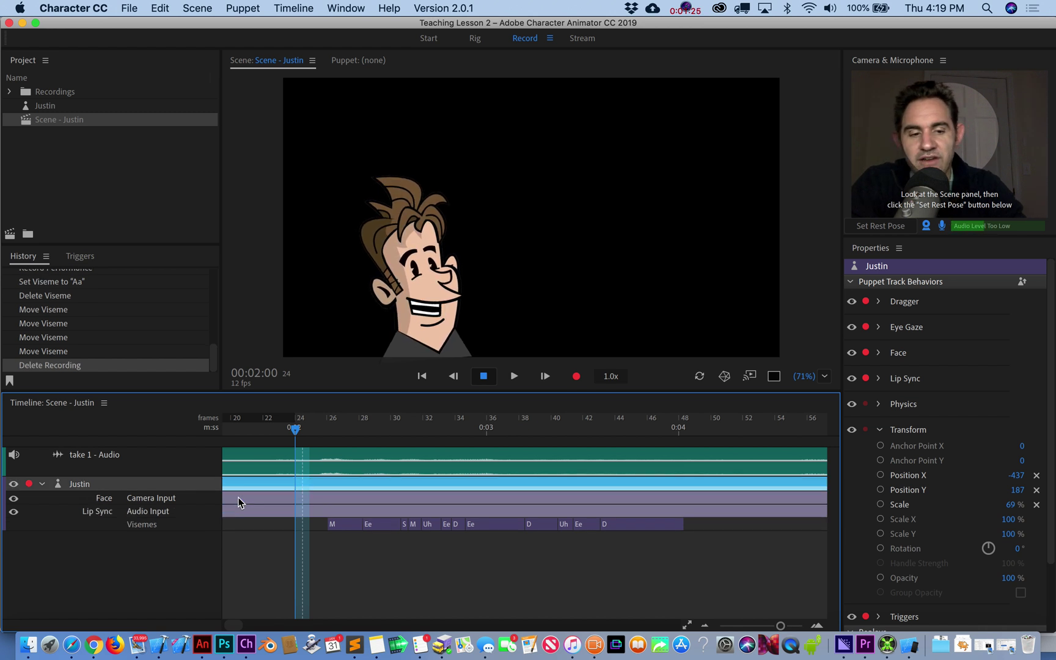
click(239, 503)
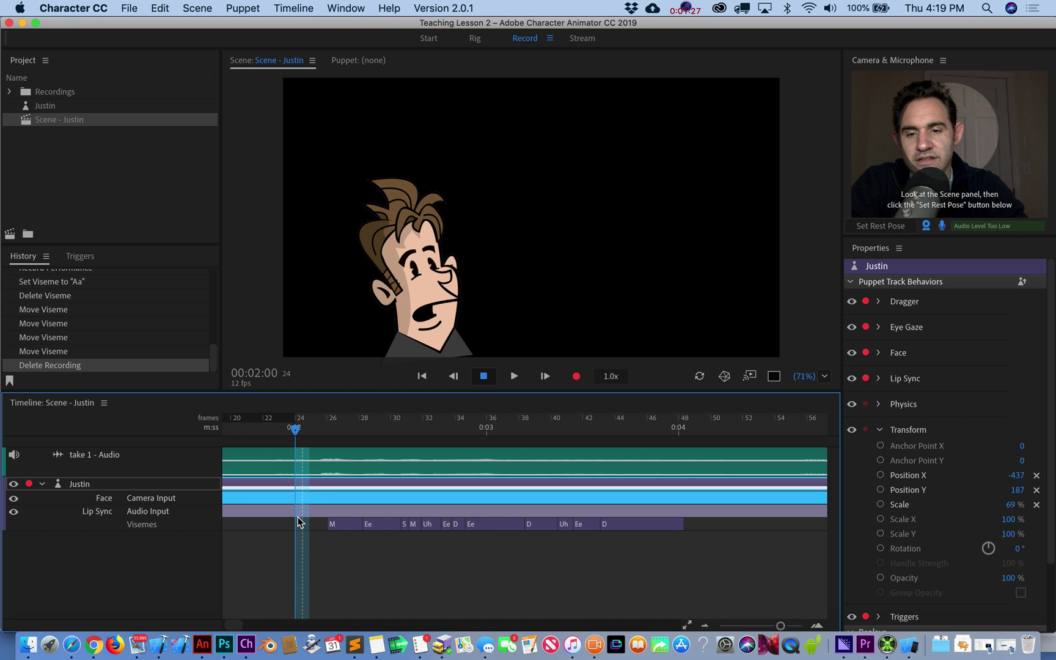
click(160, 508)
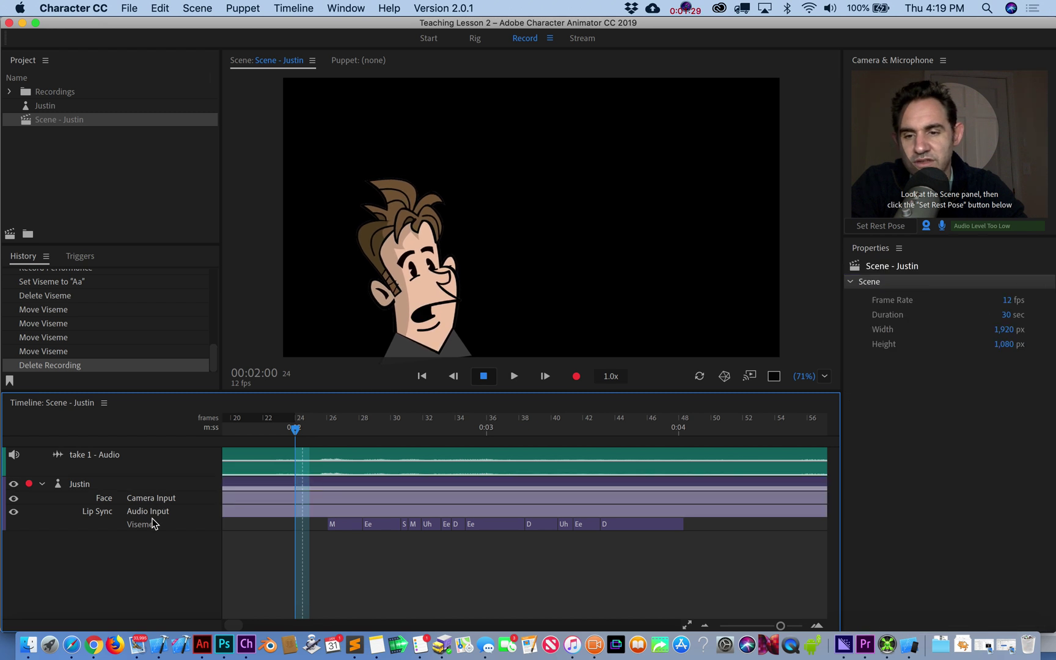
click(245, 495)
key(Delete)
click(244, 495)
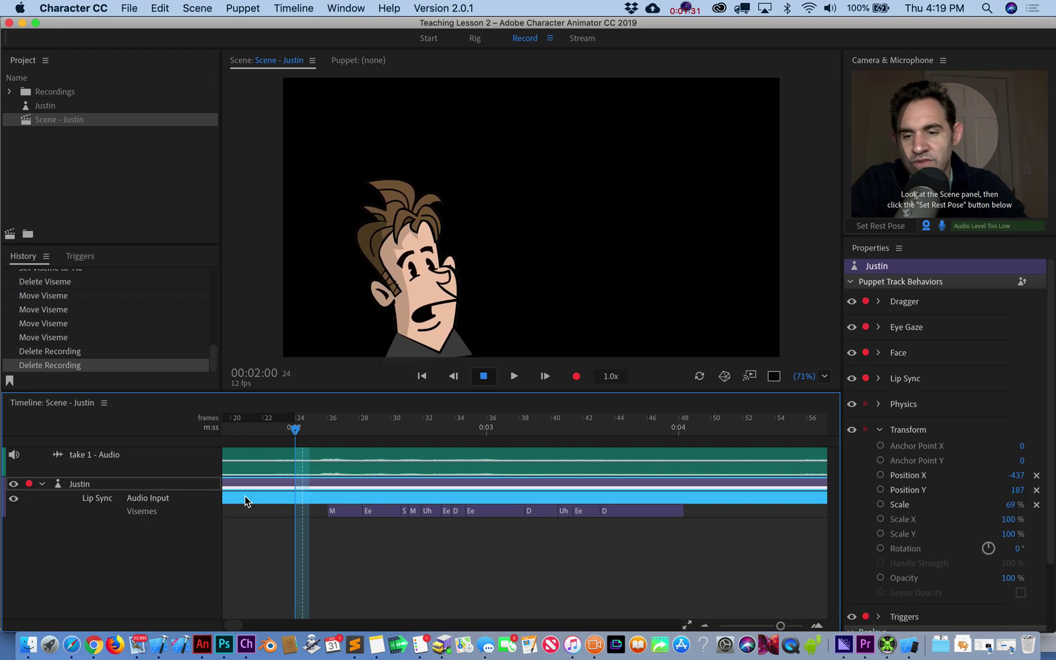
key(Delete)
key(Delete)
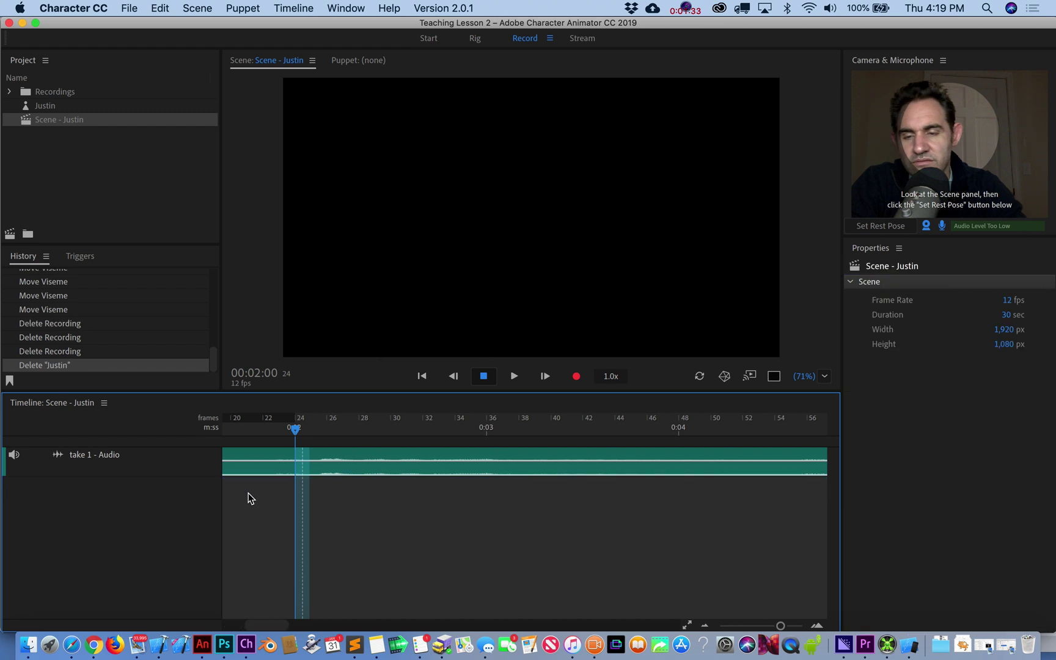
click(256, 466)
key(Delete)
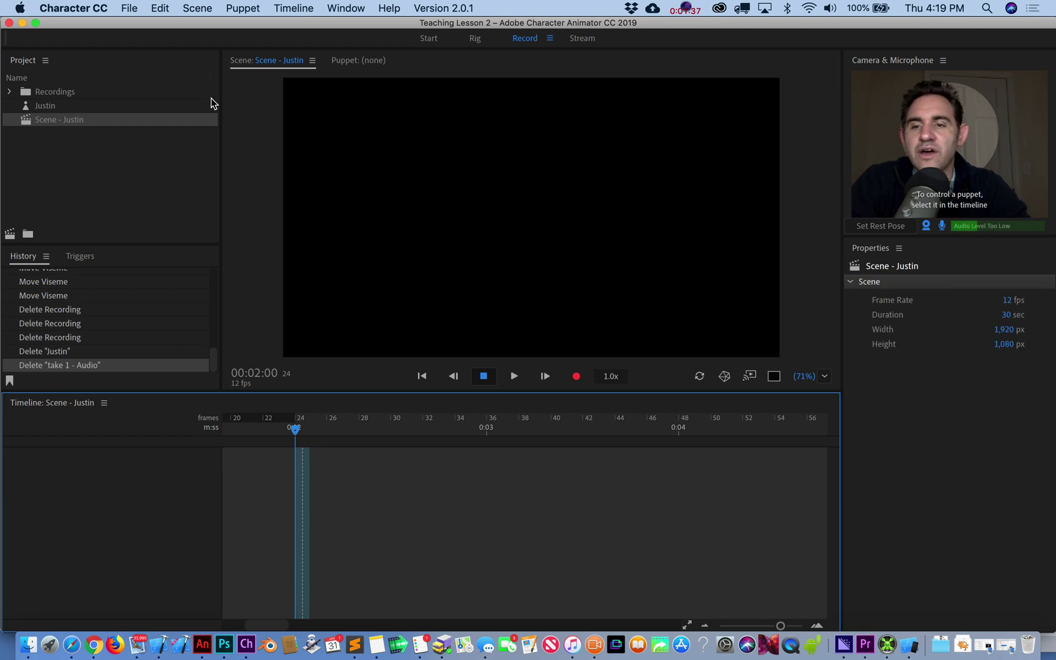
Undo back to restore the Justin and take 1 - Audio tracks, then select the audio track
drag(27, 105, 108, 470)
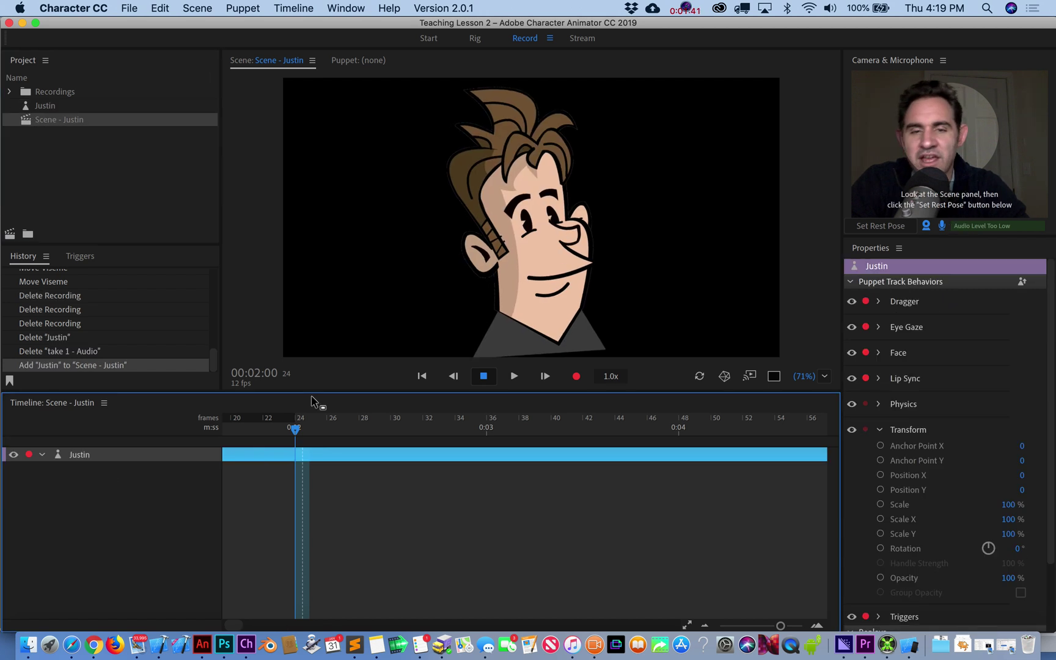
key(super+z)
key(super+z)
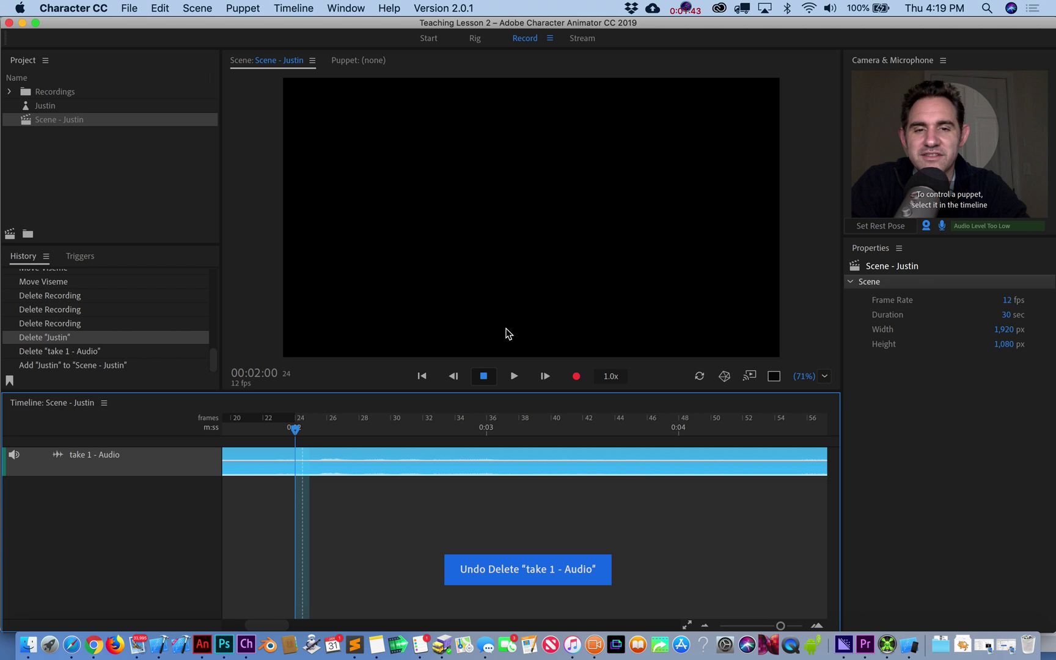
key(super+z)
click(355, 457)
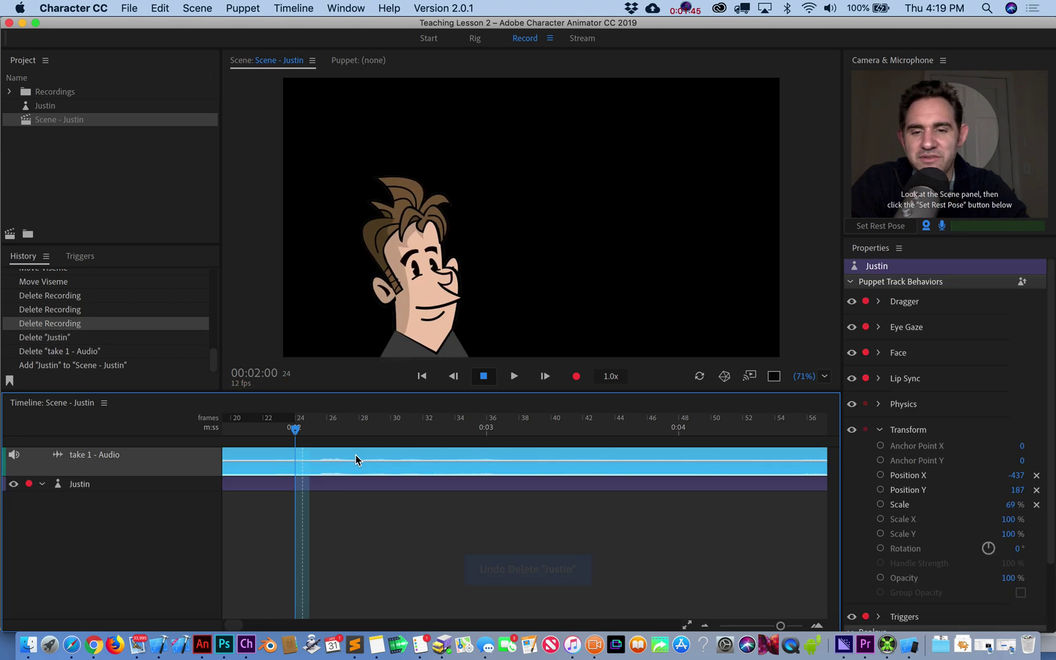
Replace take 1 - Audio with Test Import.mp3, imported and placed under Justin on the timeline
key(Delete)
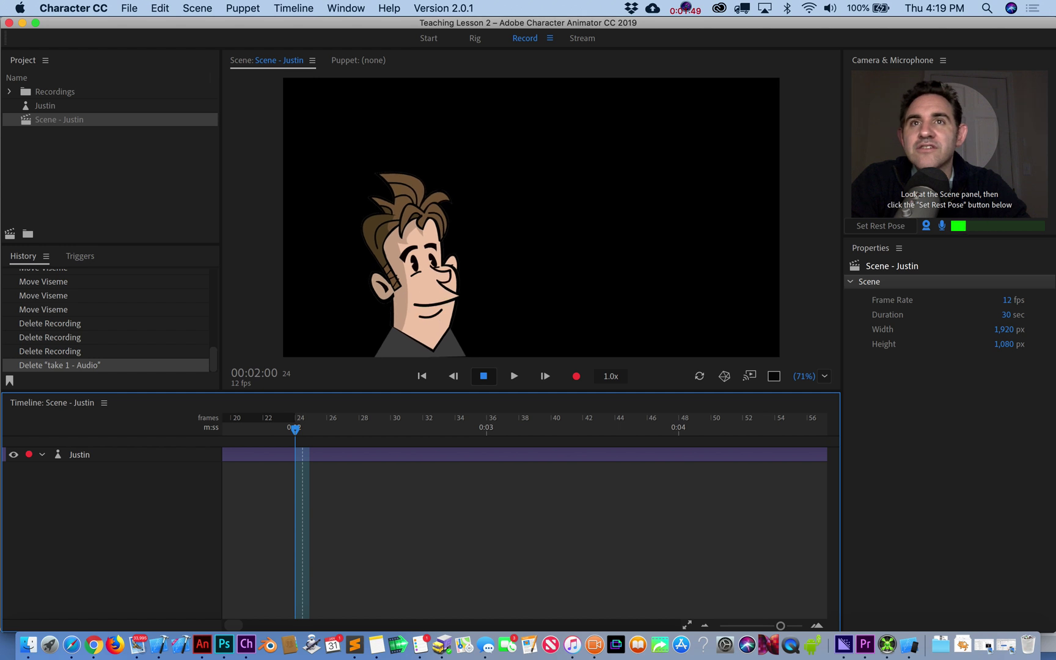
drag(556, 313, 109, 186)
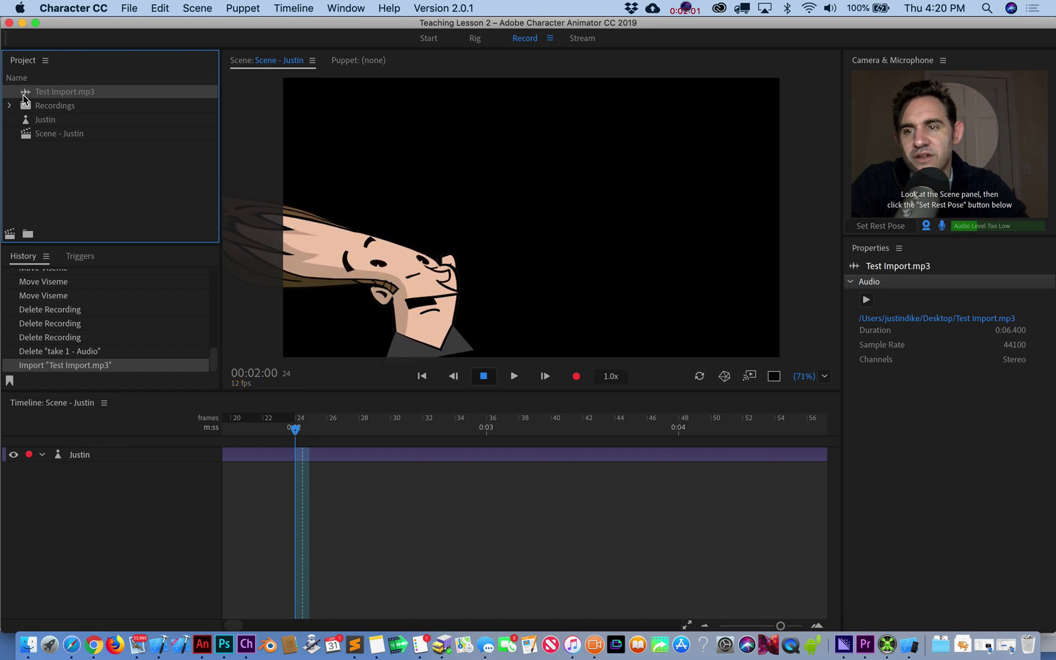
click(66, 474)
drag(61, 92, 188, 481)
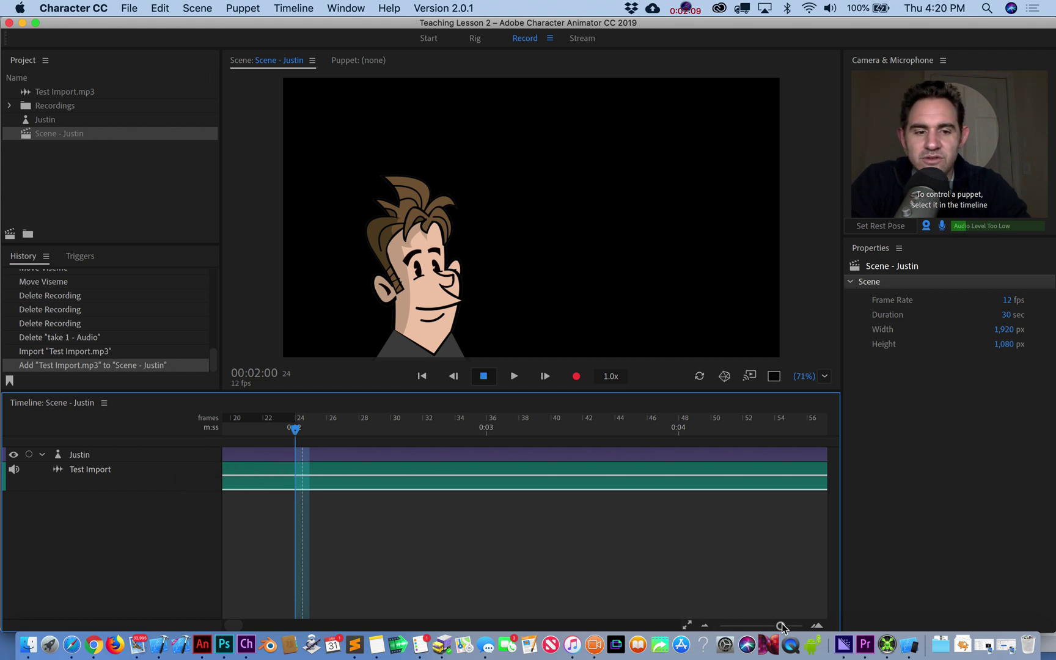
Zoom out to the full 6.5-second Test Import clip, play it, and return the playhead to frame 10
drag(781, 625, 769, 628)
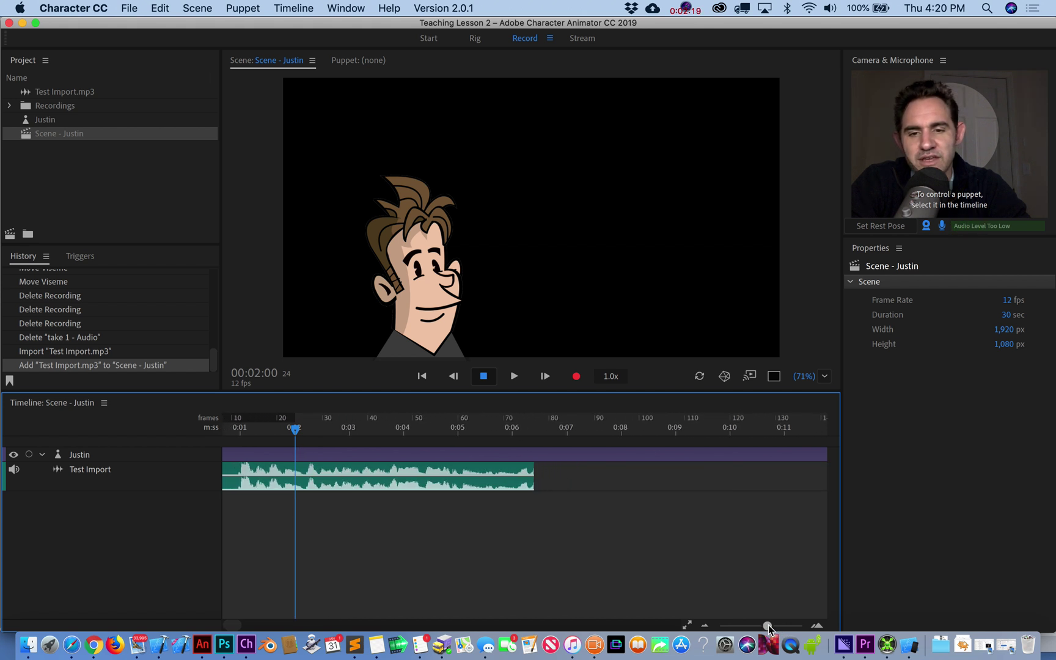
scroll(326, 496, left, 2)
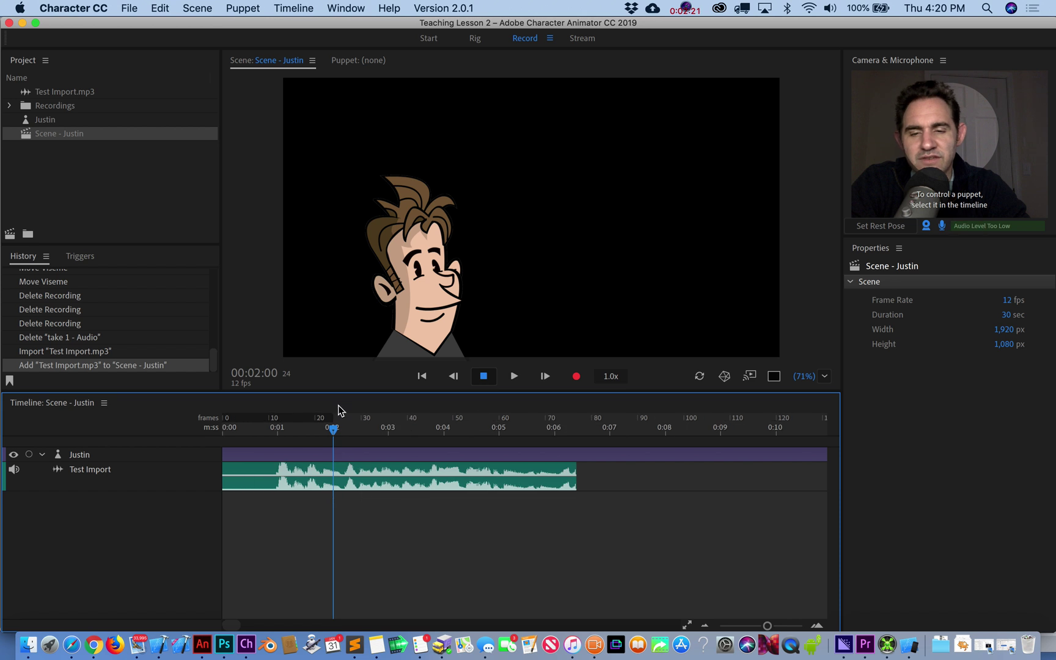
click(288, 474)
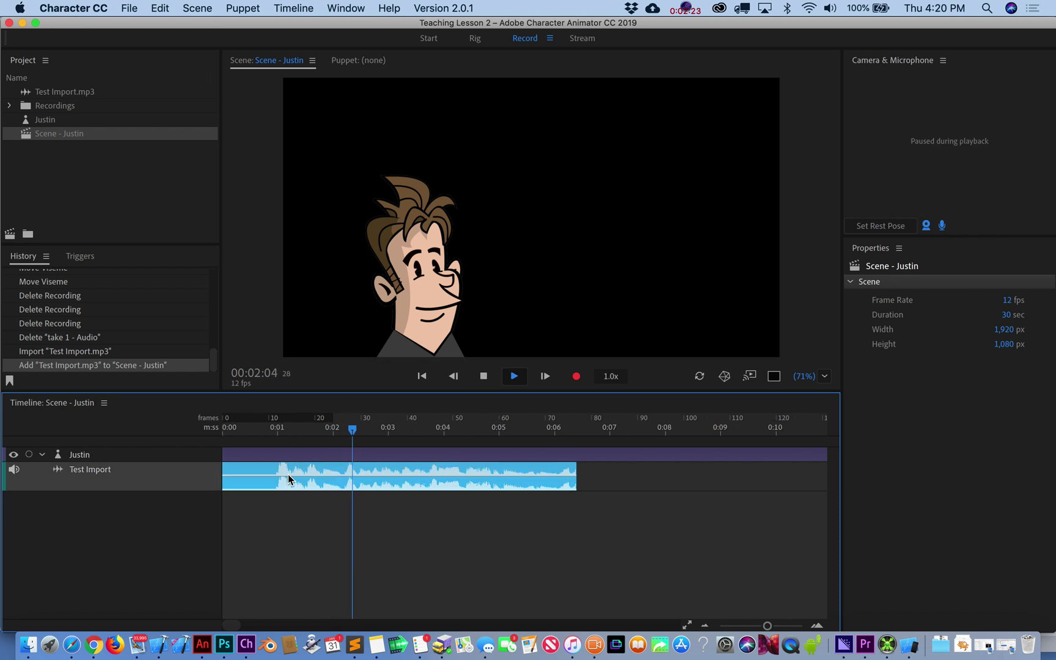
key(space)
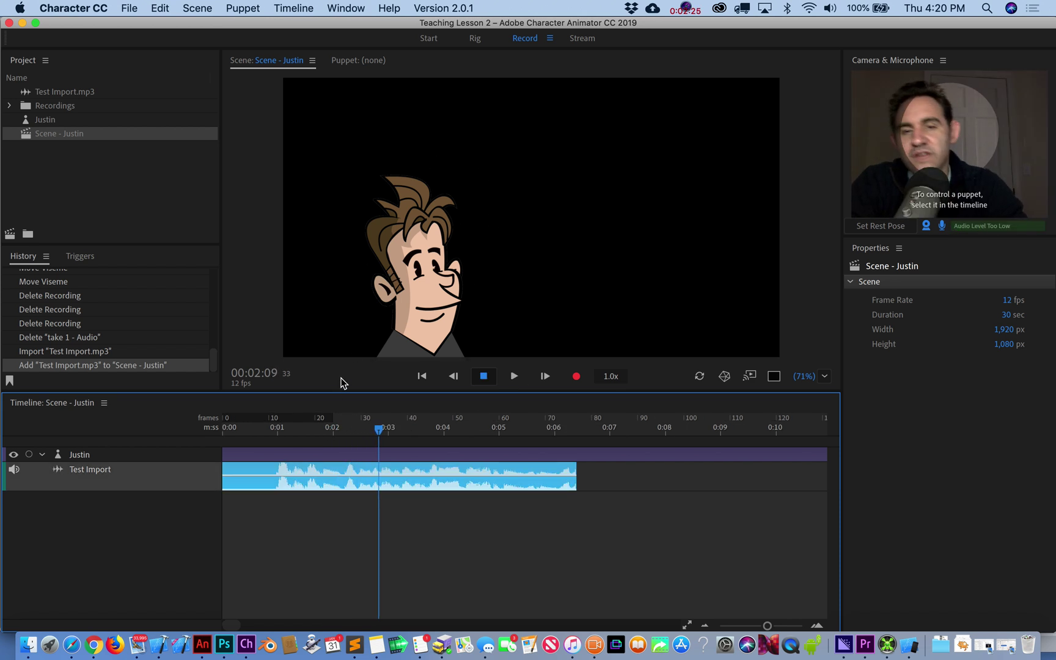
drag(377, 432, 267, 452)
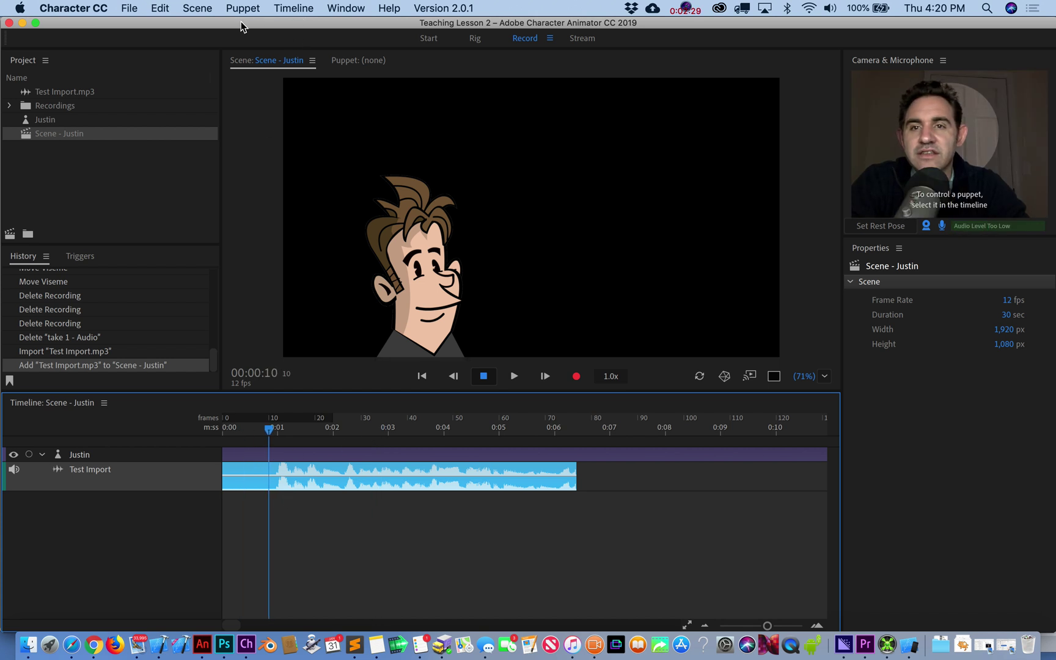
Compute Lip Sync from Scene Audio for the selected Justin track
click(123, 453)
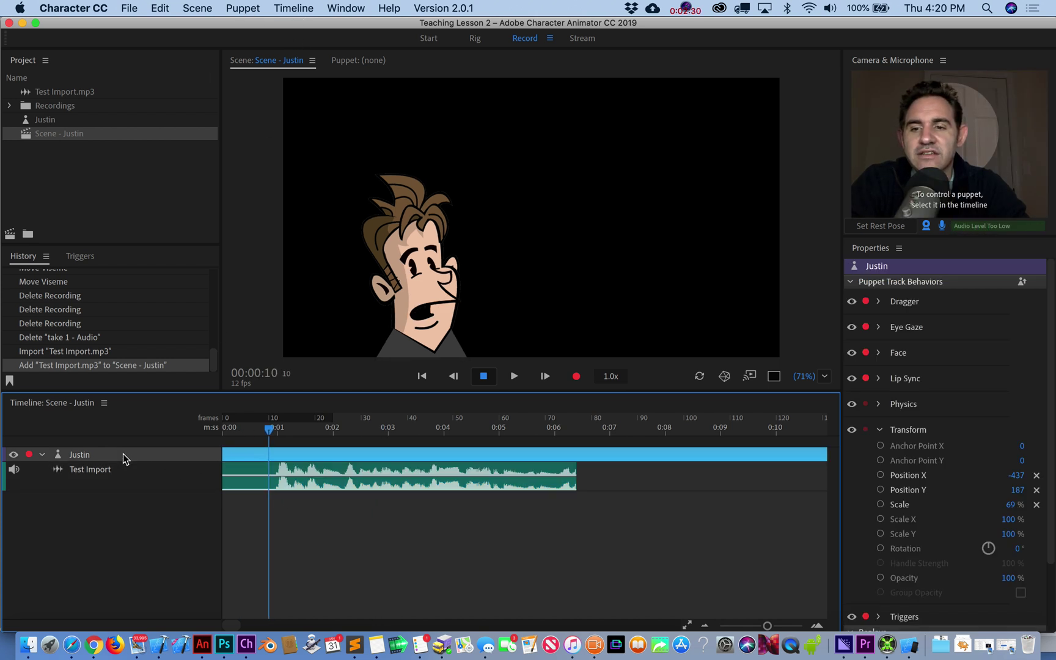
click(256, 8)
mouse_move(282, 8)
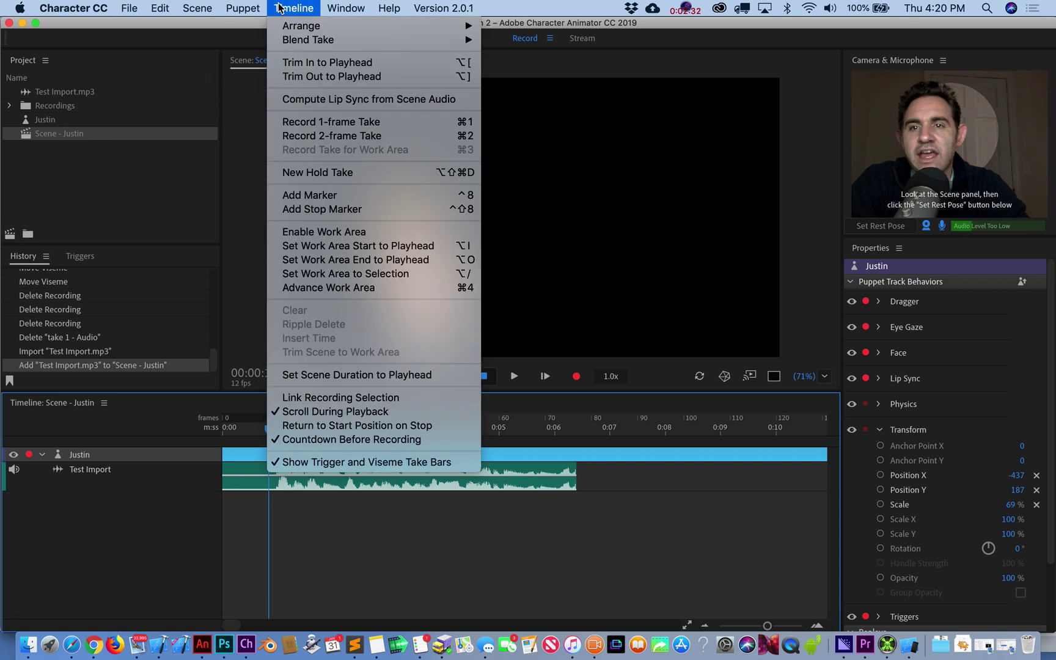
click(326, 105)
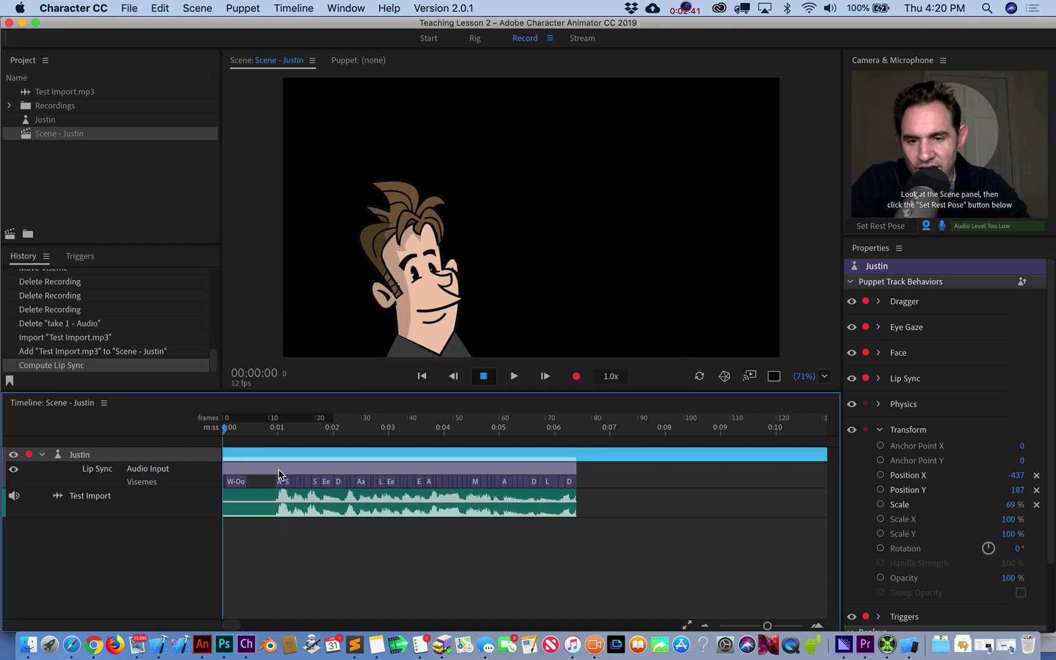
Play the lip-synced scene from the 1-second mark and lower the computer's volume
click(278, 431)
key(space)
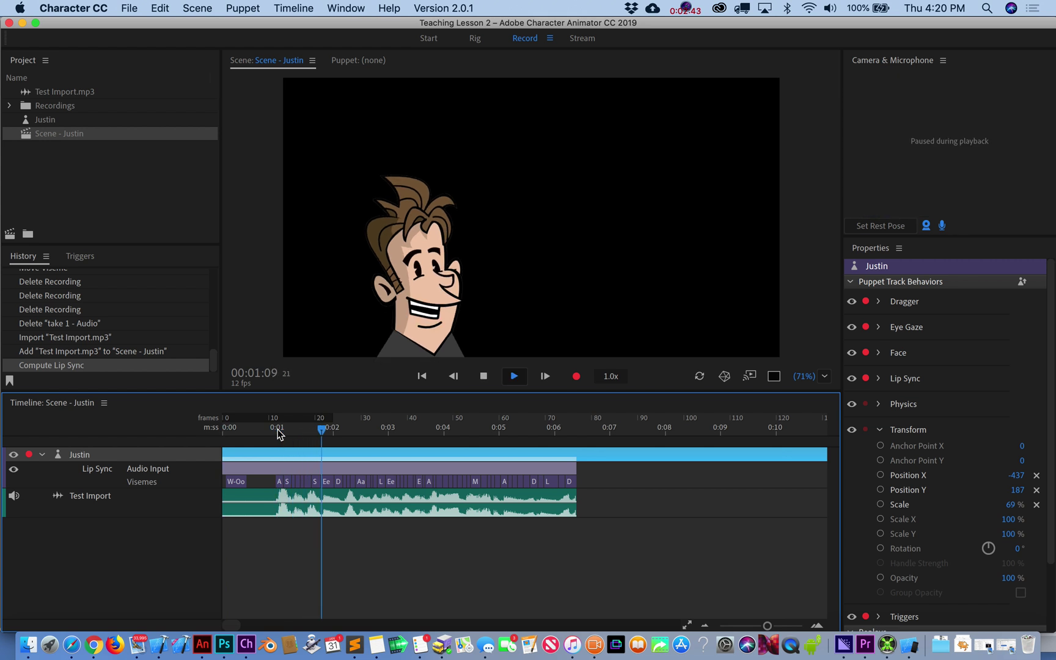
key(space)
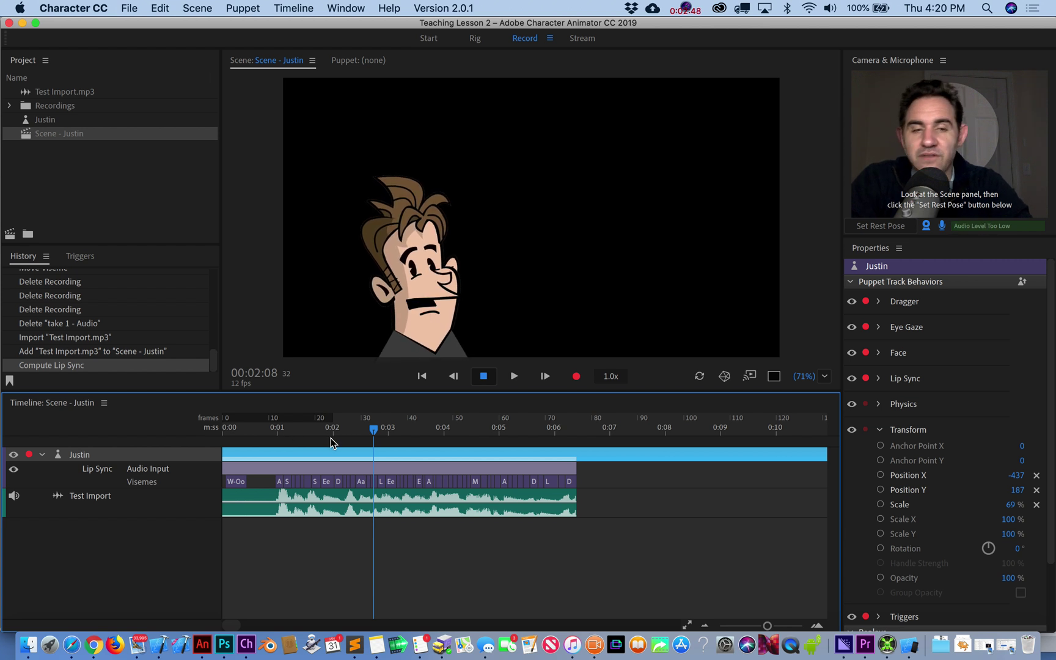
drag(372, 432, 280, 435)
key(XF86AudioMute)
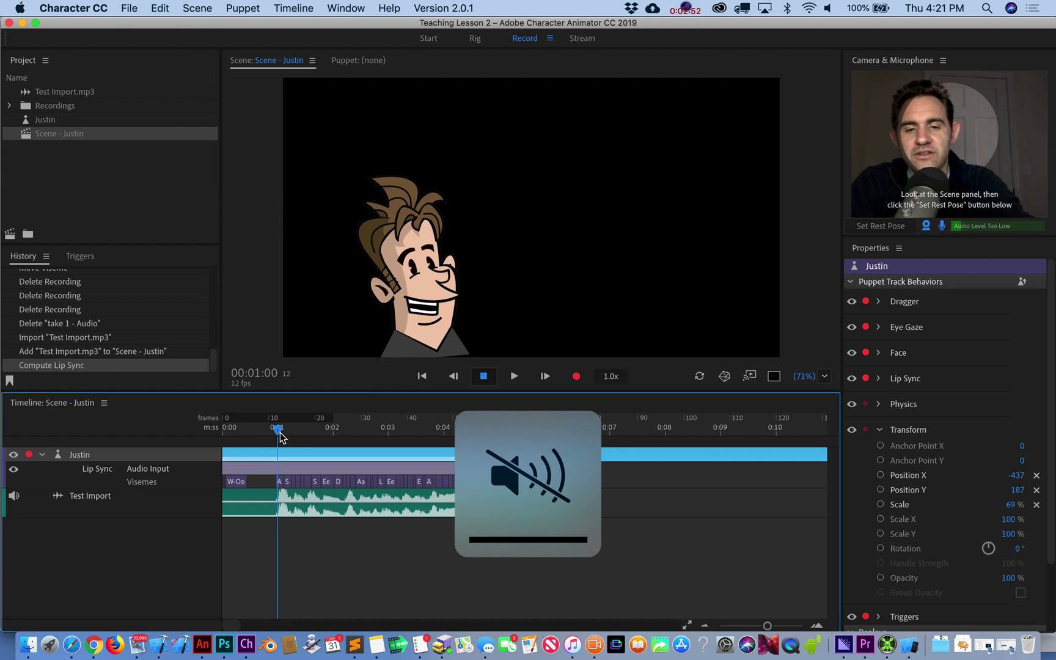
key(XF86AudioMute)
key(XF86AudioLowerVolume)
key(XF86AudioLowerVolume)
key(XF86AudioLowerVolume)
key(XF86AudioLowerVolume)
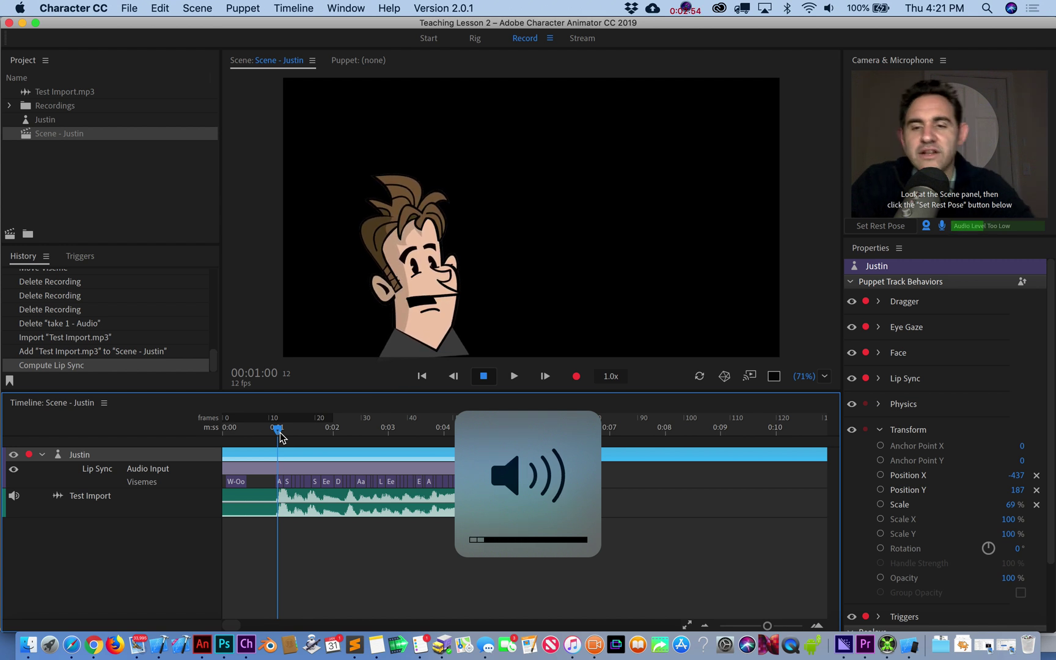
Replay the lip sync from frame 9, then return the playhead to the start
drag(279, 433, 264, 432)
key(space)
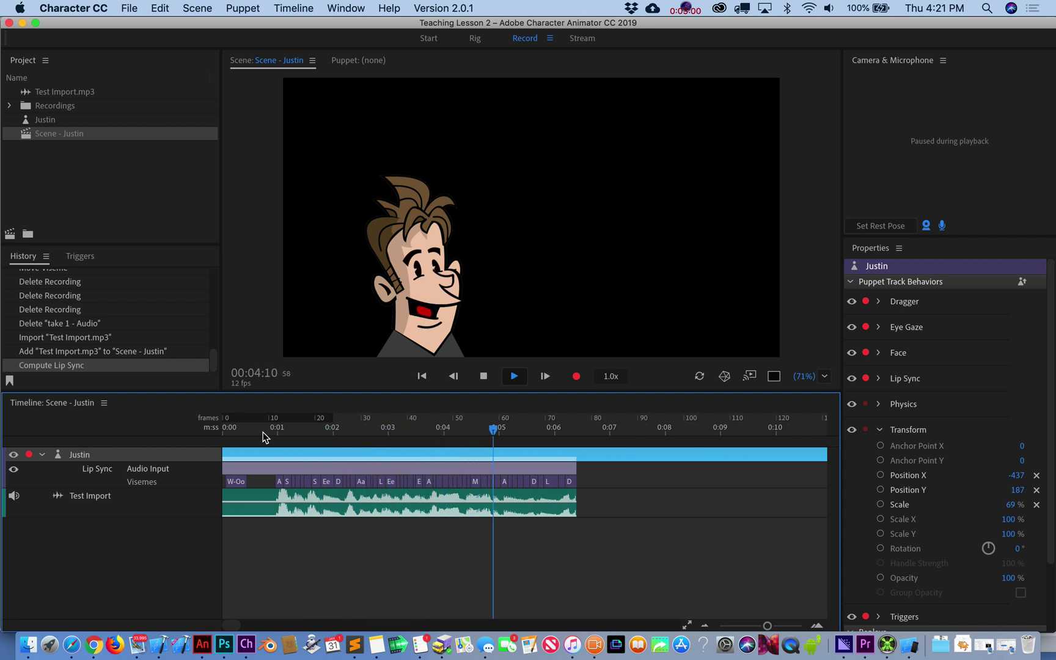
key(space)
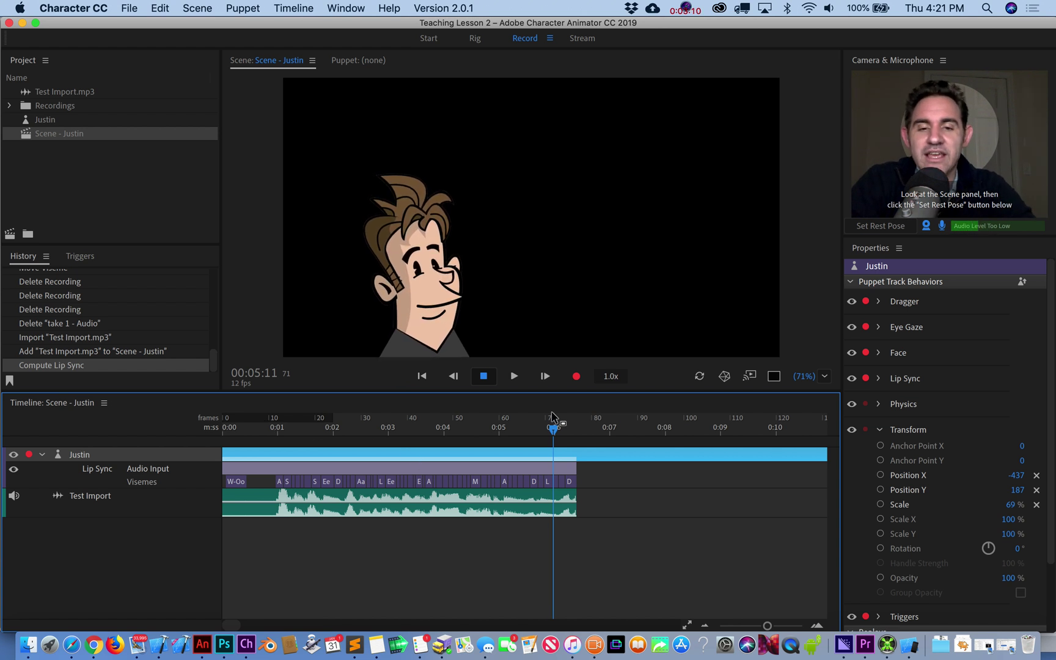
drag(552, 431, 217, 438)
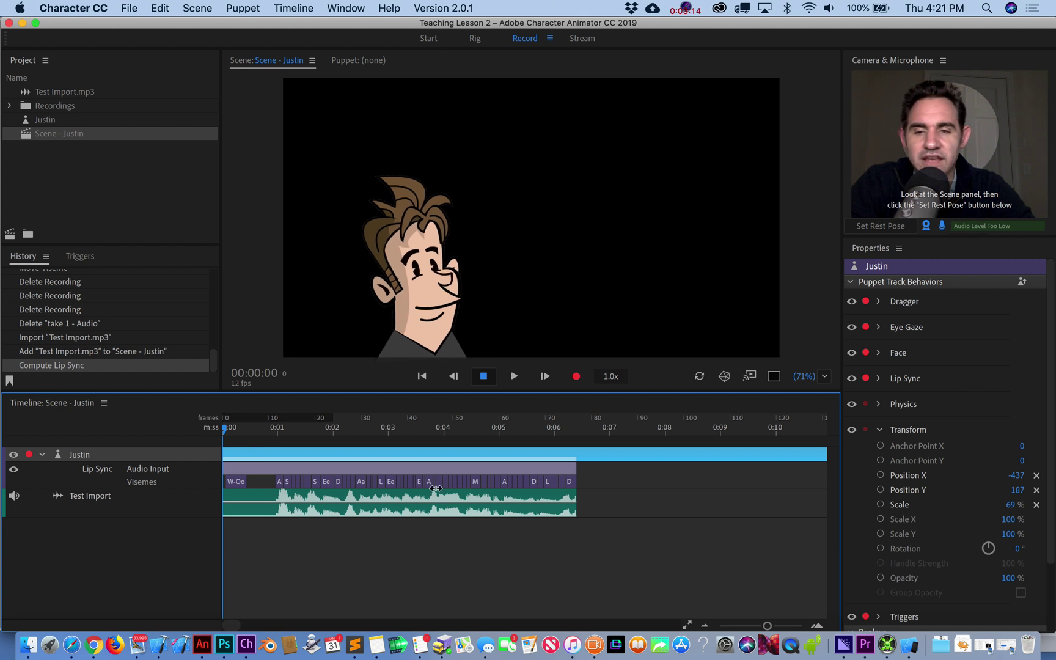
Disarm Lip Sync from recording and drag Face's Head Position Strength down to about -1 %
click(866, 379)
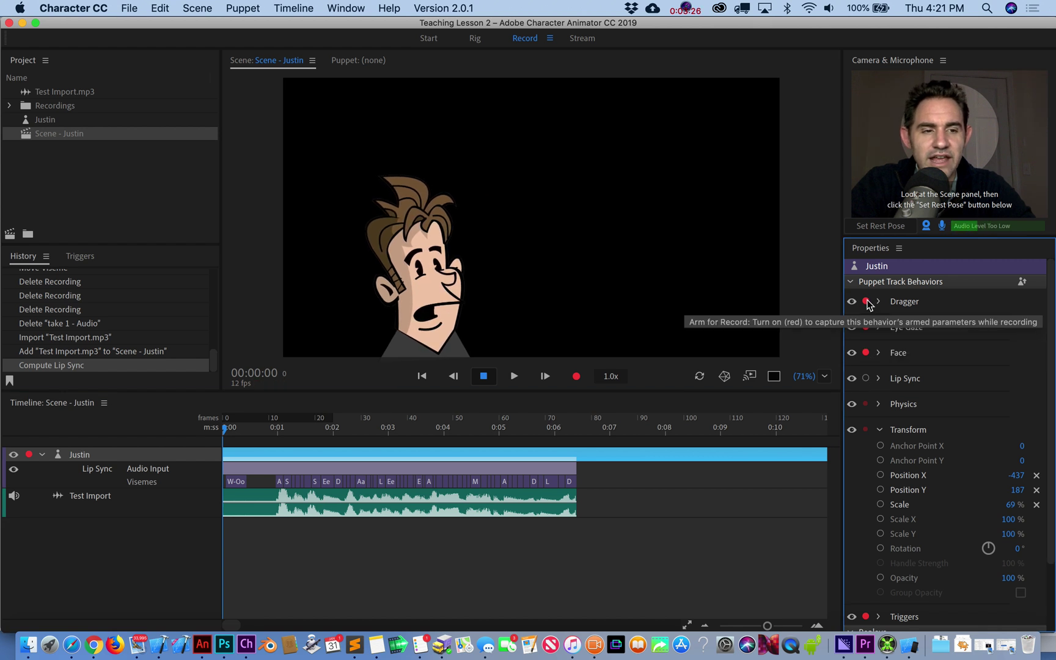
click(880, 353)
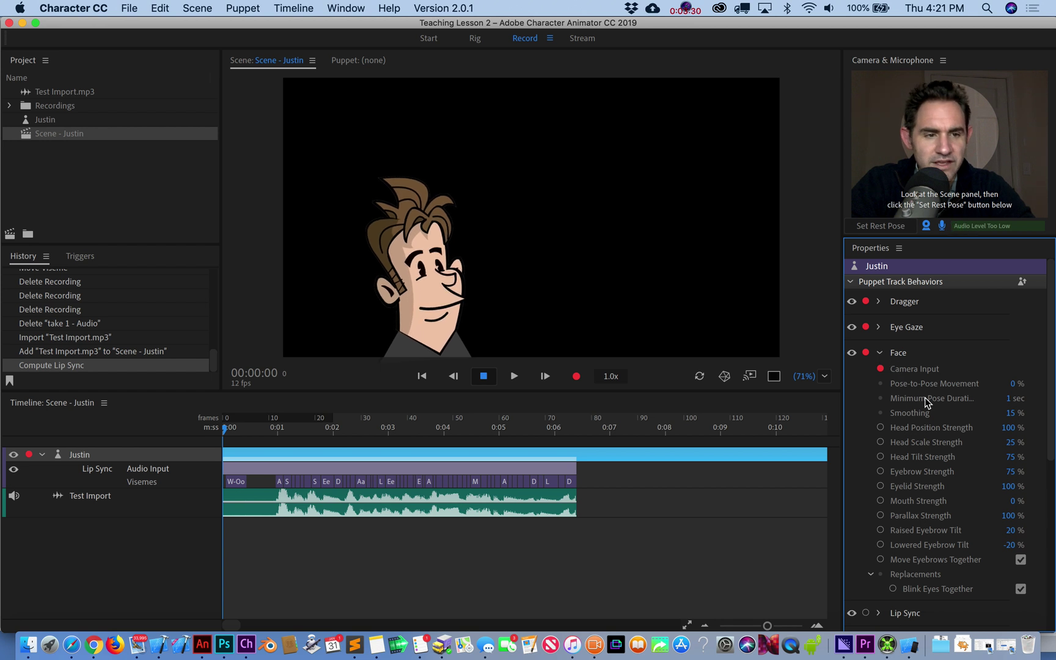
mouse_move(928, 418)
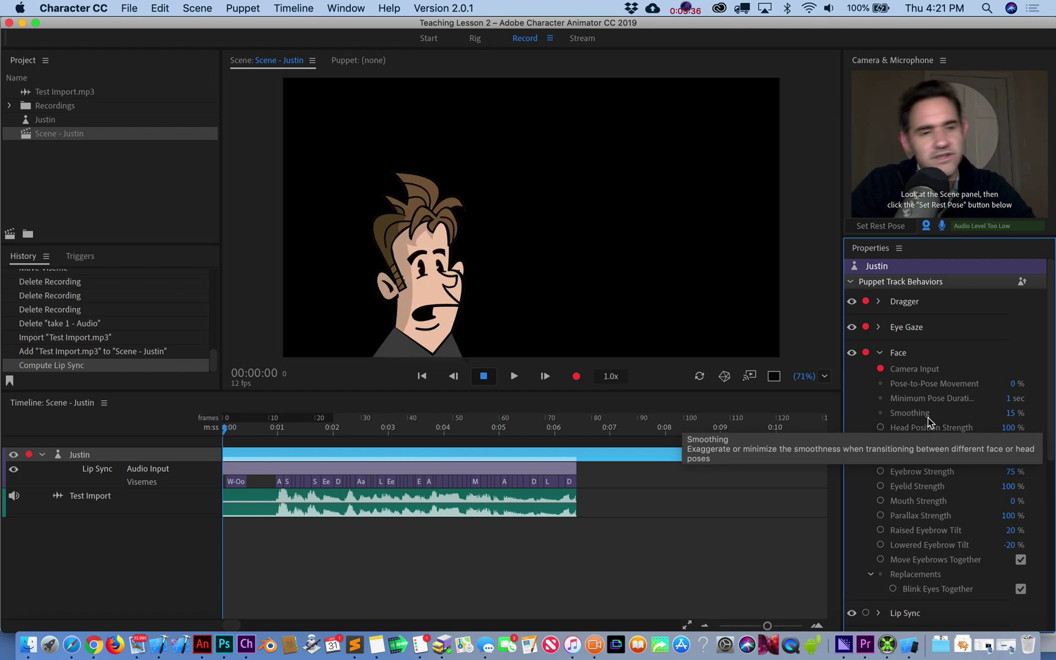
mouse_move(960, 424)
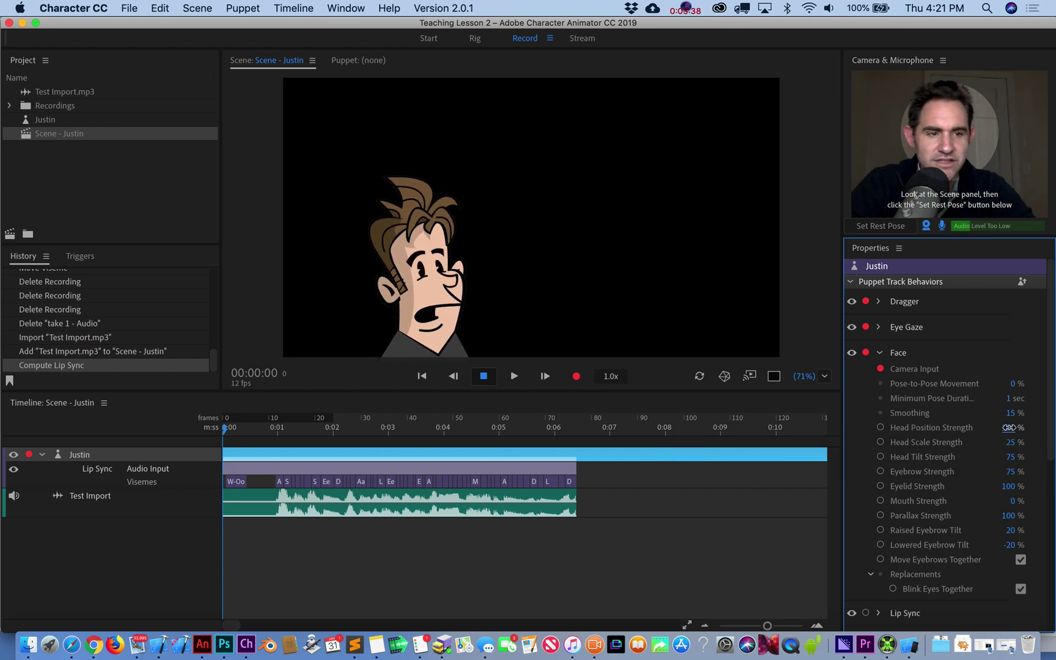
drag(1008, 427, 941, 422)
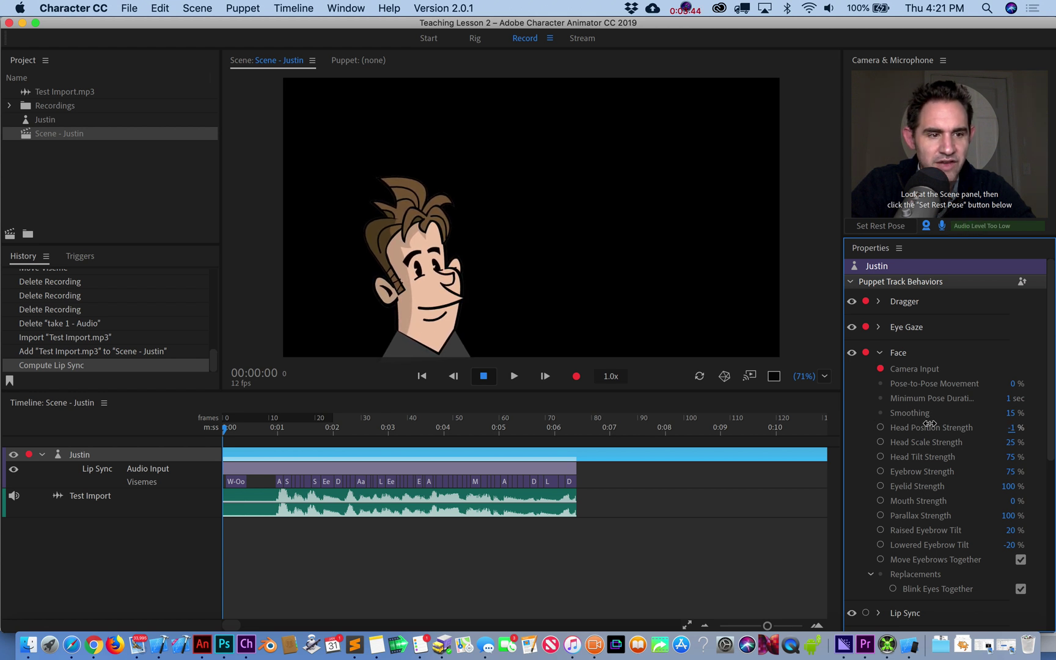
drag(930, 423, 932, 426)
Enter 0 % for both Head Tilt Strength and Head Position Strength
click(1009, 457)
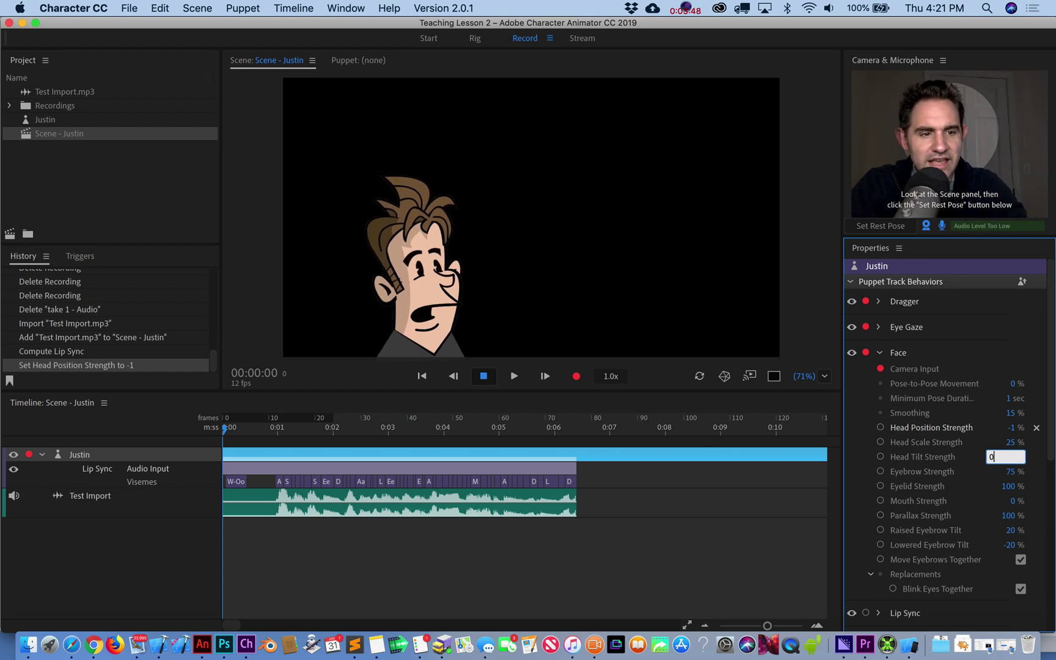
key(Return)
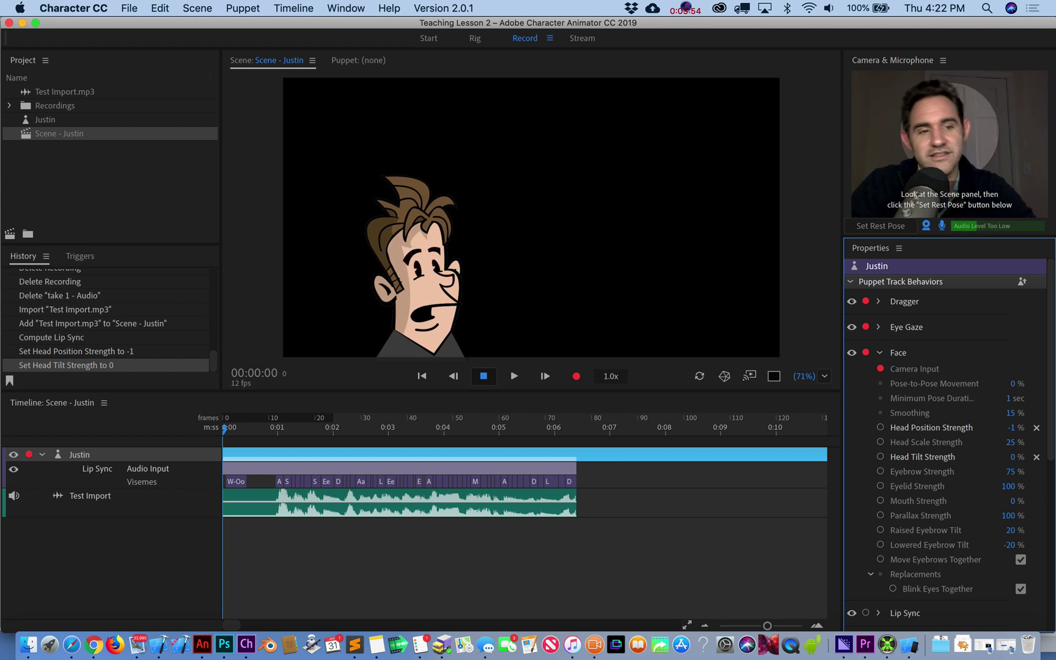
drag(1013, 428, 1051, 434)
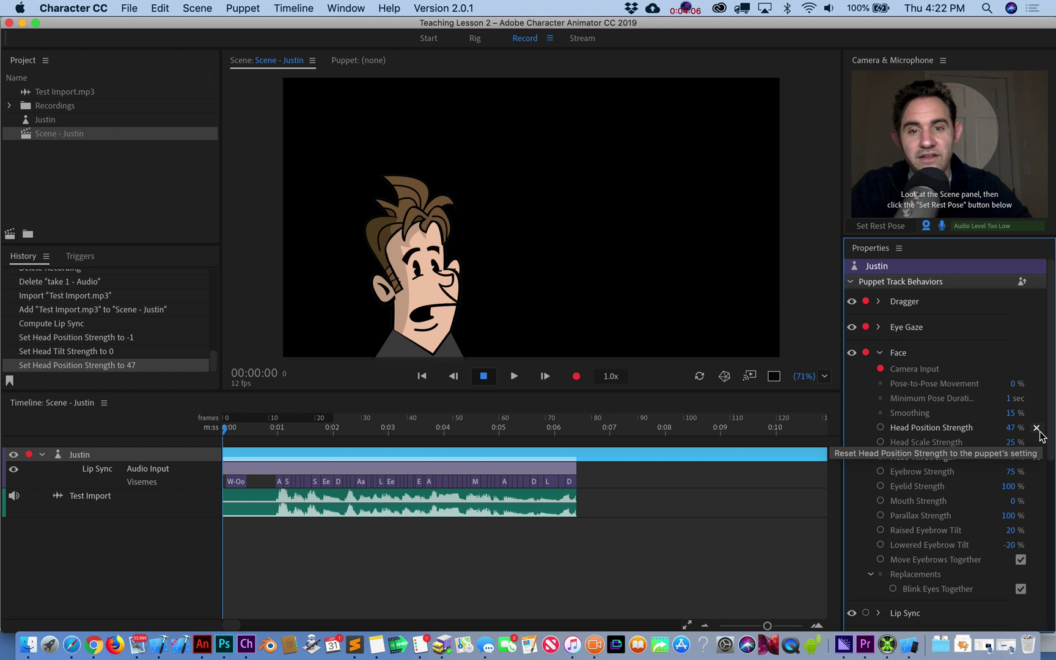
click(1018, 431)
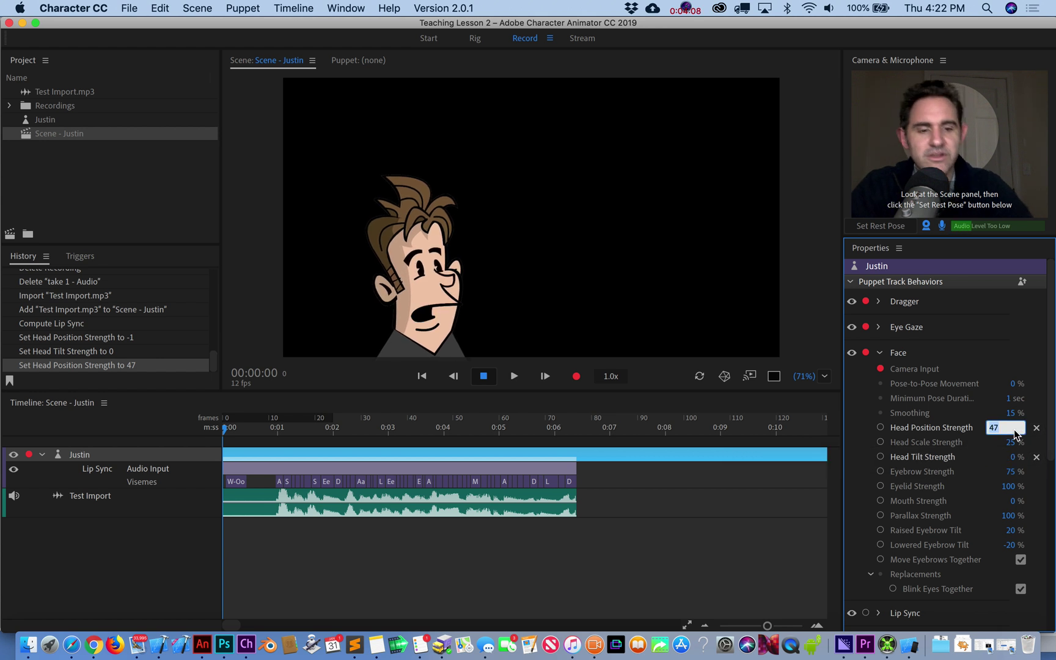
text(0)
key(Return)
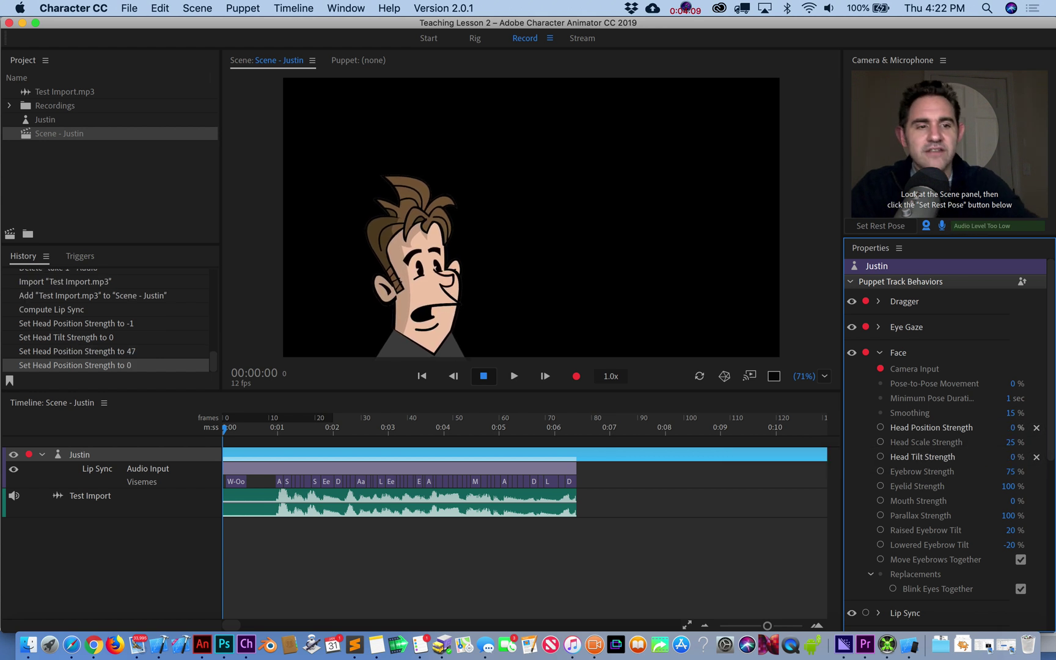
Record performance take 3, then move the playhead back to 00:04:09
click(577, 377)
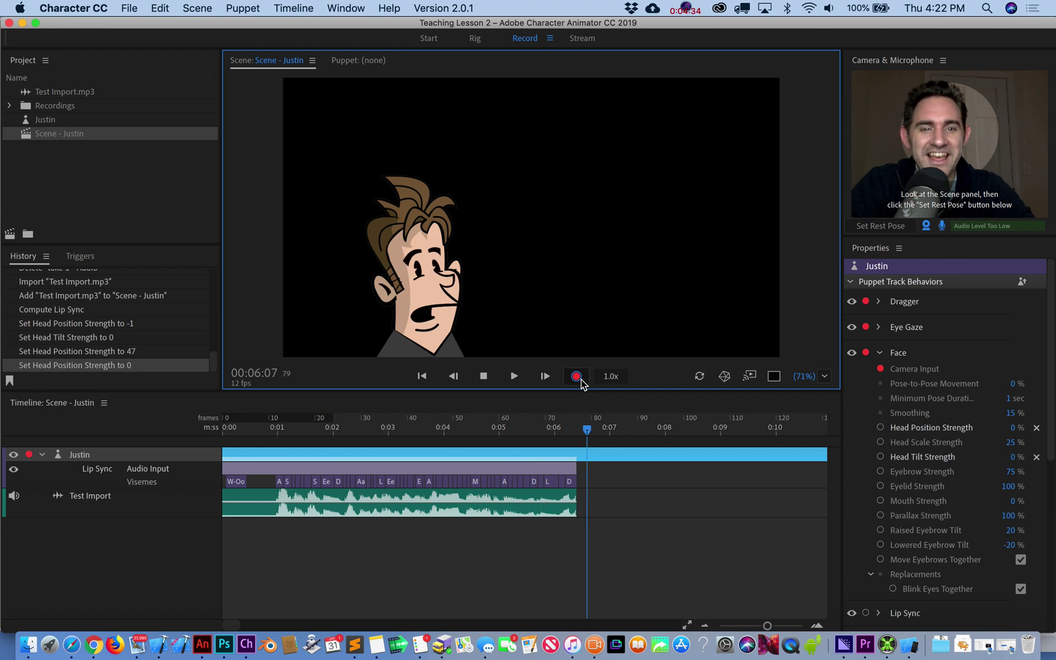
click(577, 377)
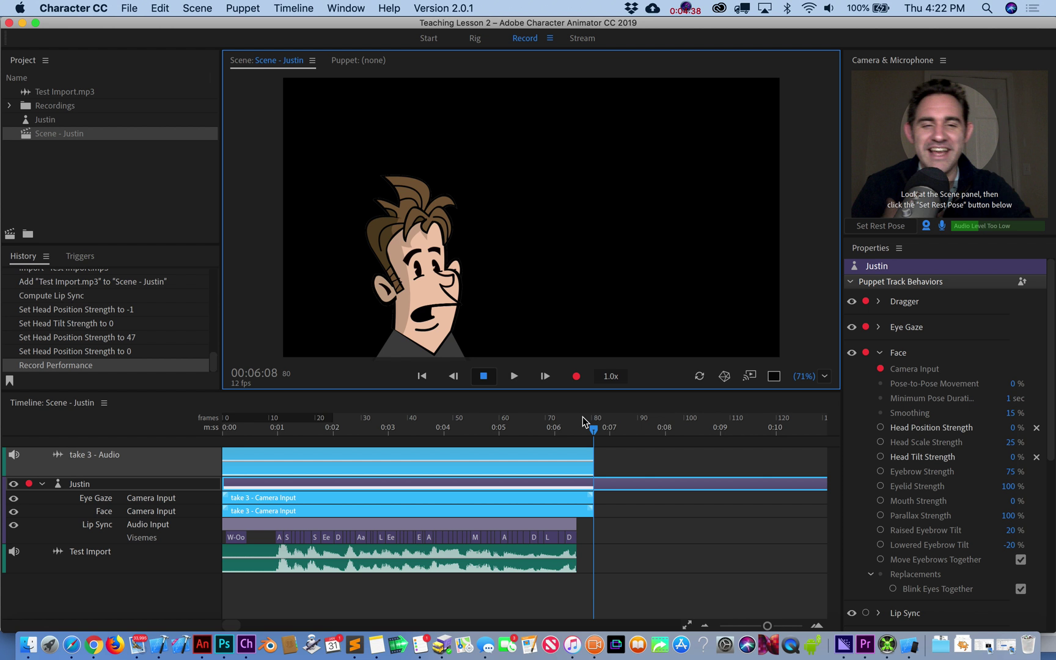
drag(580, 428, 267, 486)
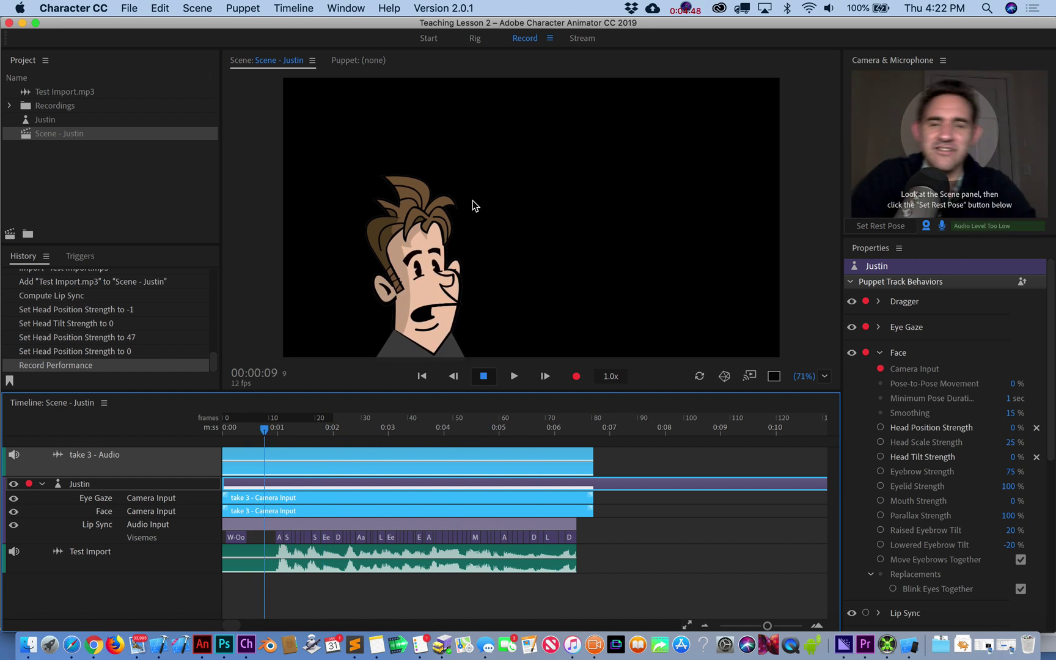
Open the Justin puppet for rigging, arm the Dragger tool, and select the Character layer
click(46, 121)
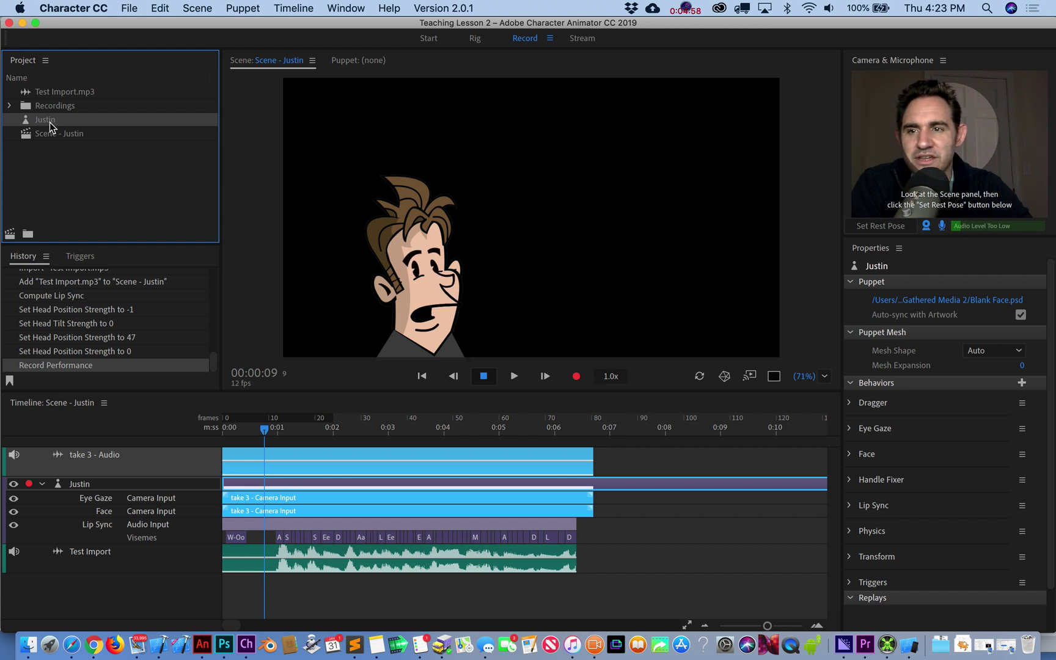
double_click(46, 121)
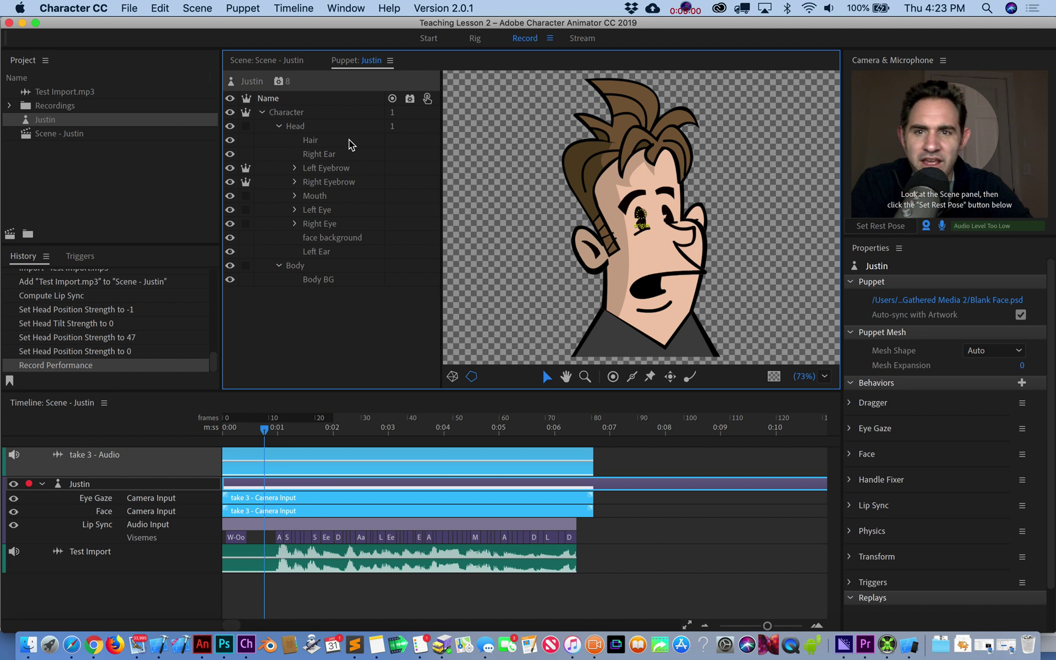
click(644, 149)
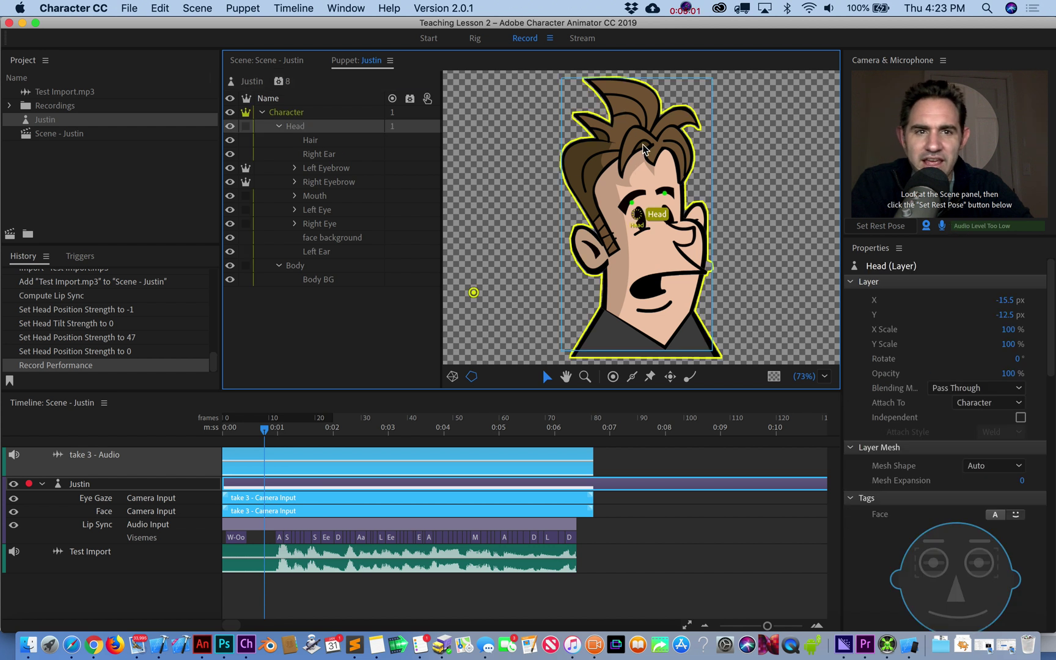
click(671, 378)
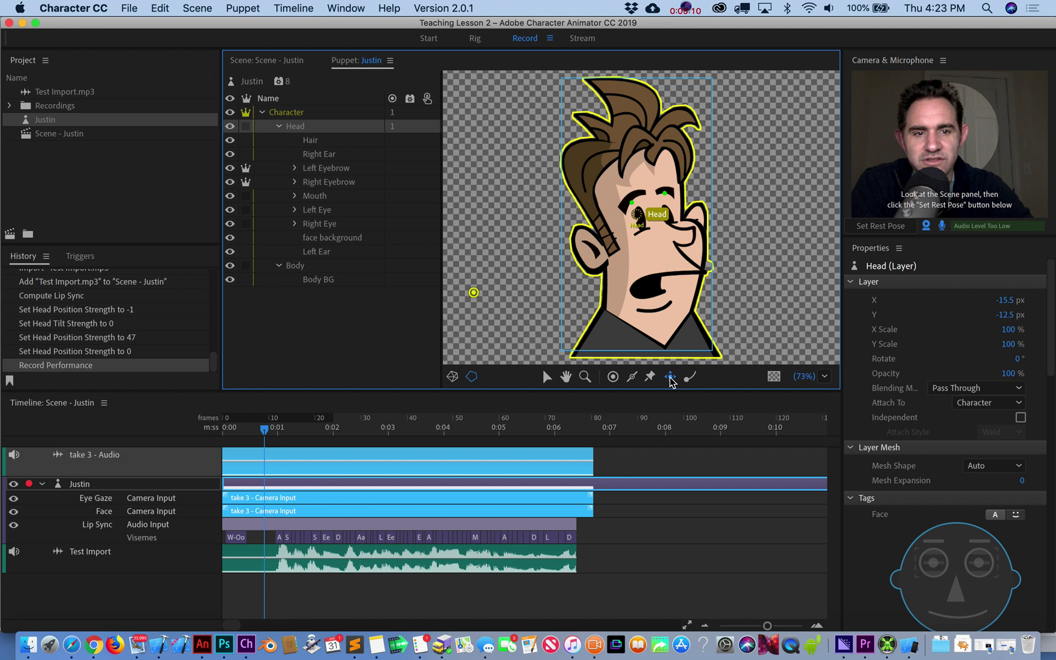
click(294, 115)
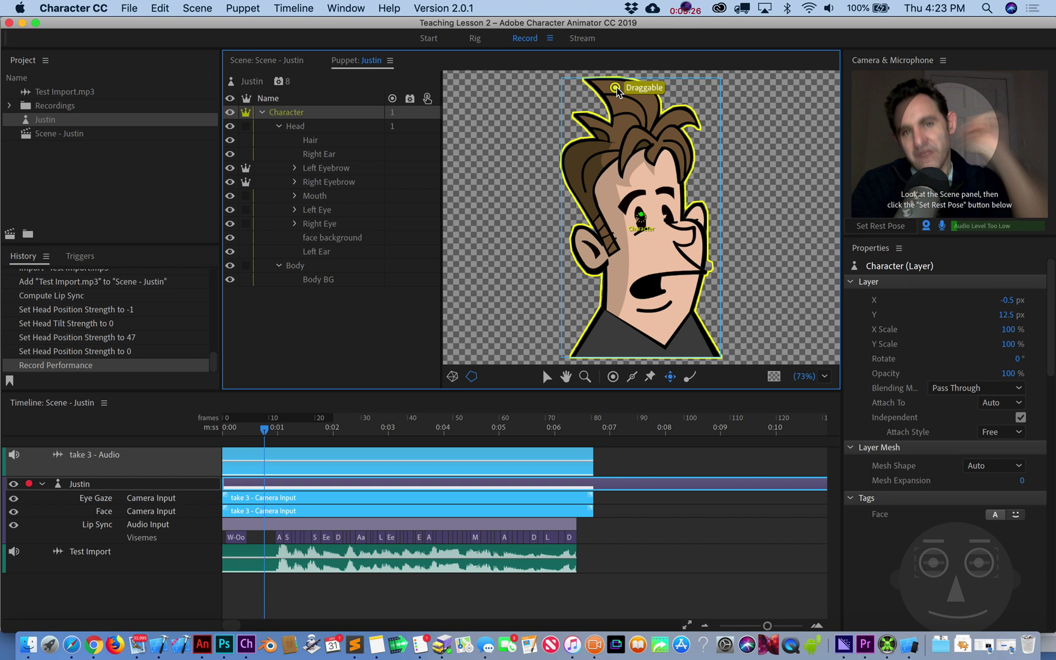
Reopen Scene - Justin, disarm Face and Eye Gaze so only Dragger records, and rewind to 0
click(35, 138)
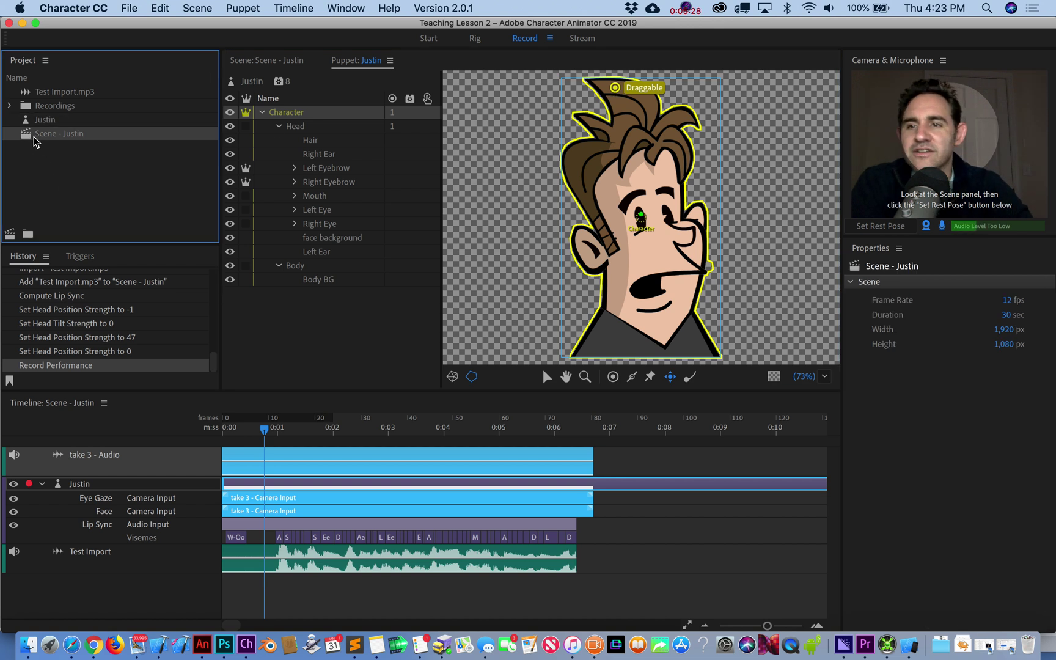
double_click(34, 138)
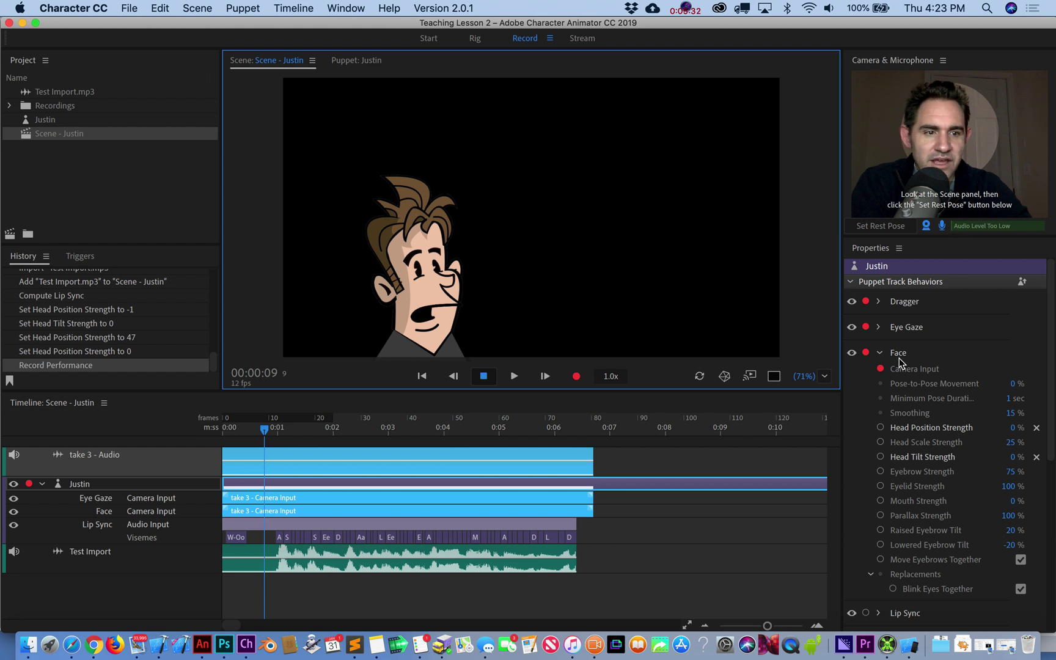
click(865, 354)
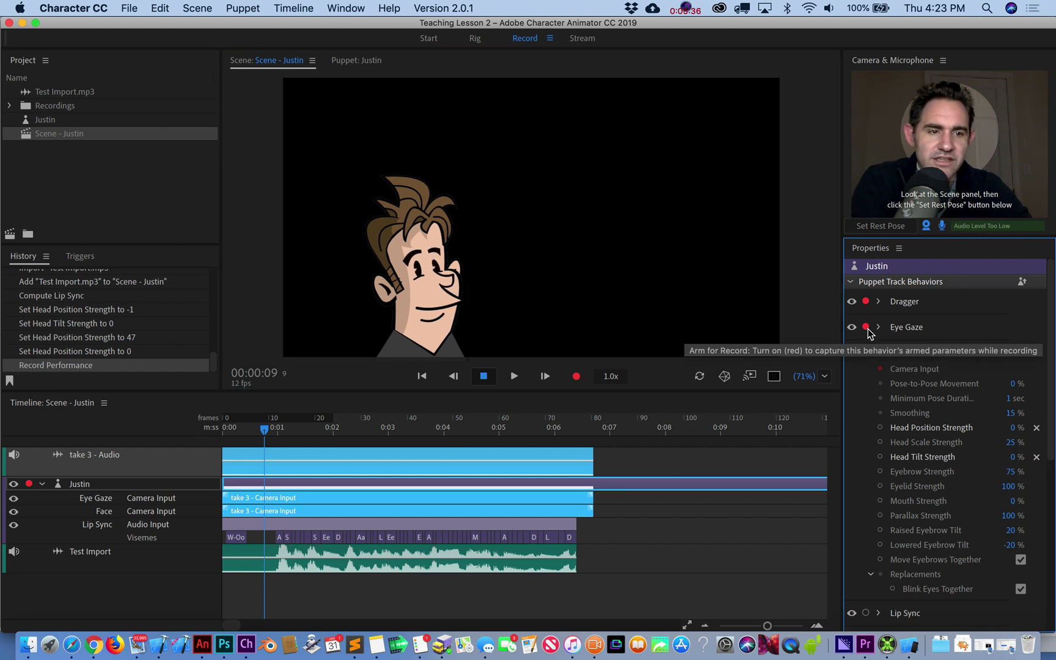
click(866, 328)
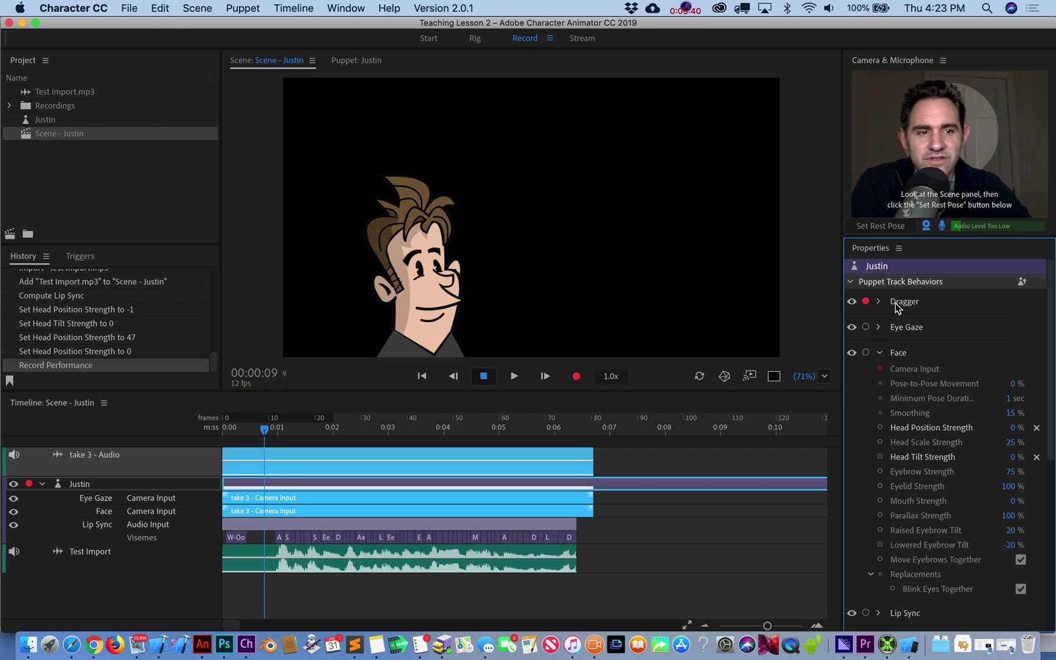
scroll(918, 385, down, 10)
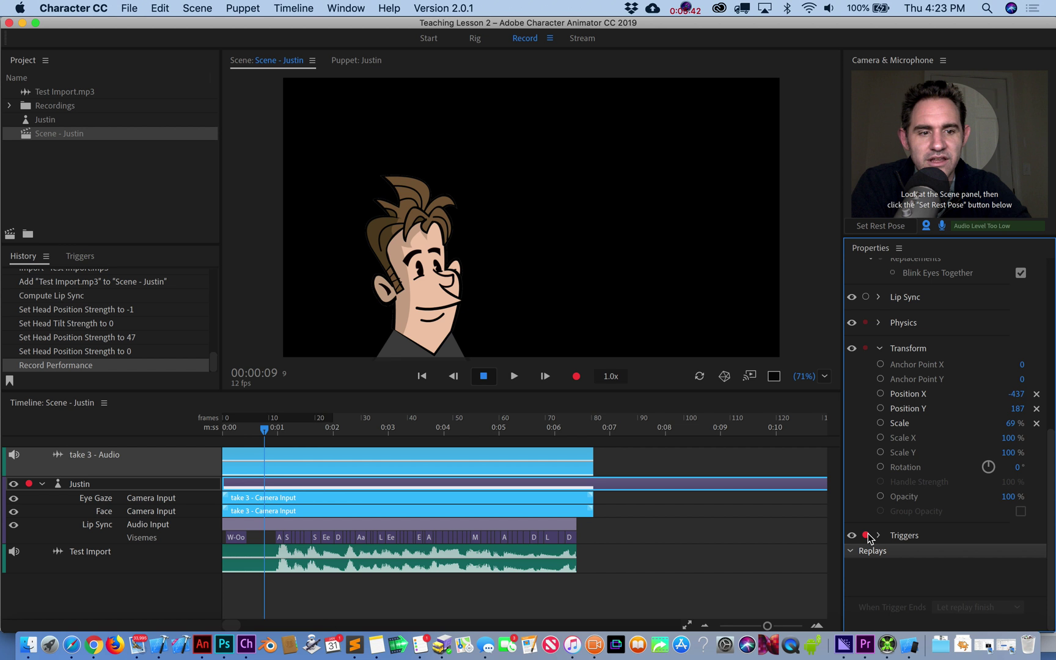
scroll(901, 443, up, 10)
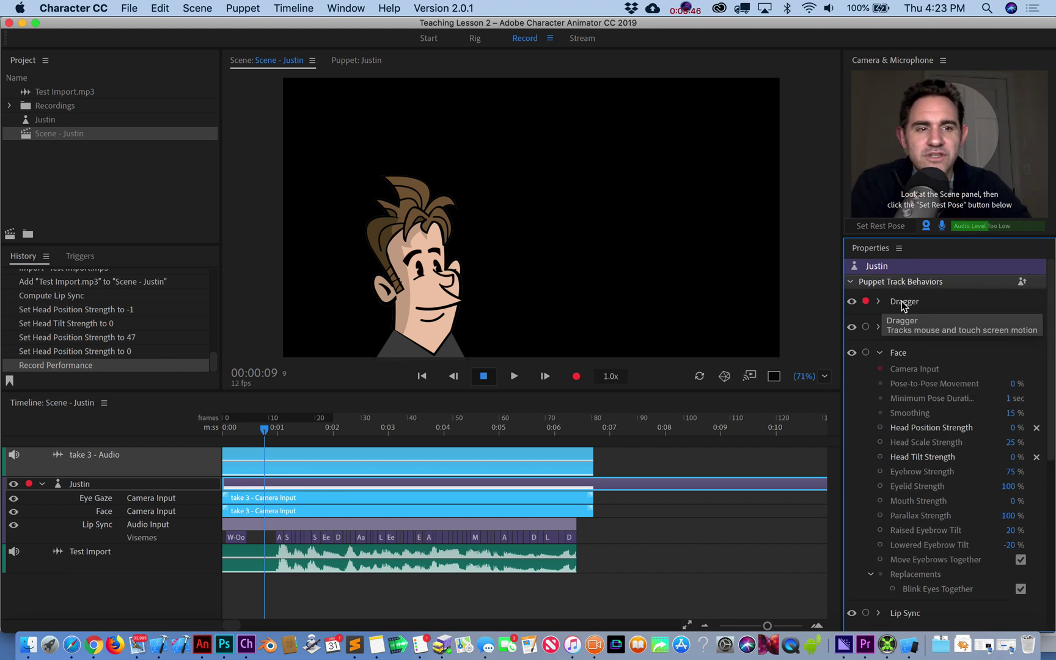
drag(264, 429, 209, 437)
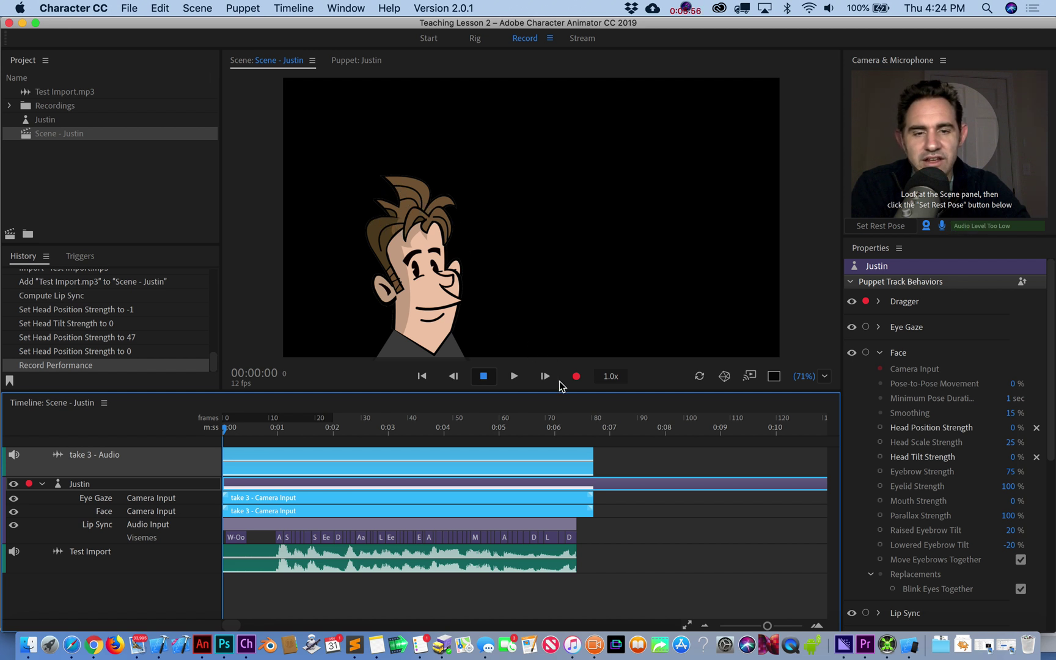
Record take 4 while dragging the hair handle, then rewind and play it back
click(576, 377)
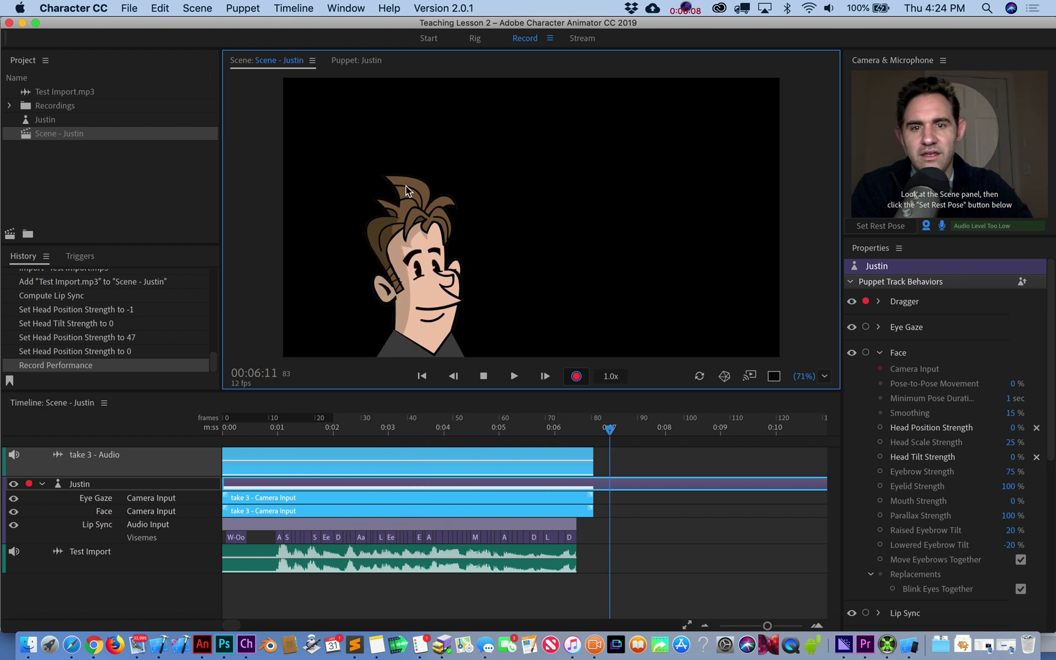
key(space)
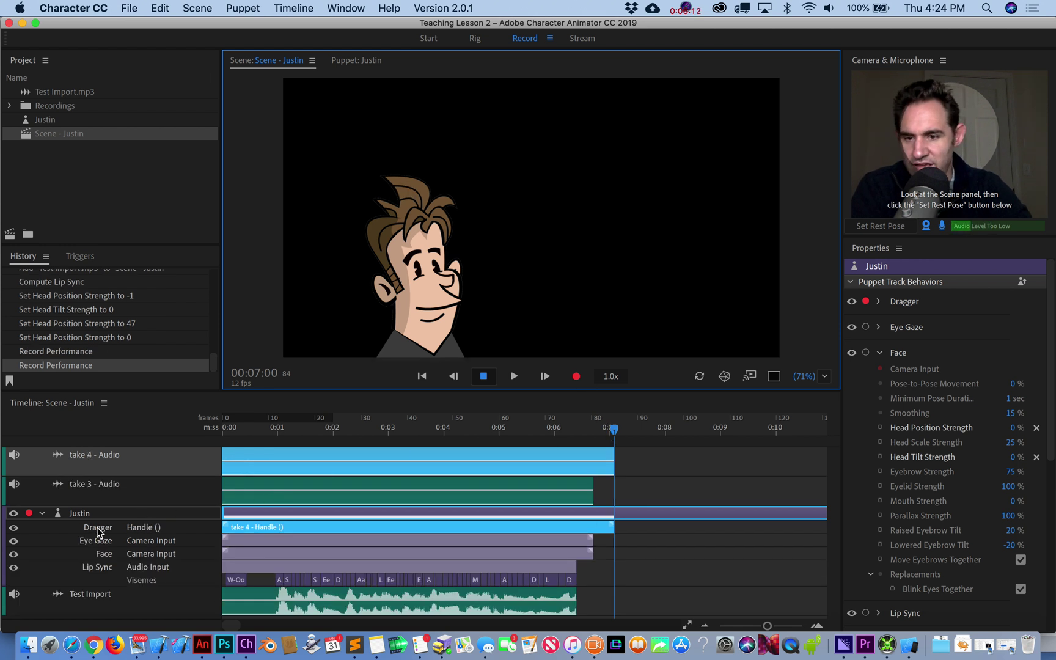
drag(608, 431, 234, 438)
key(space)
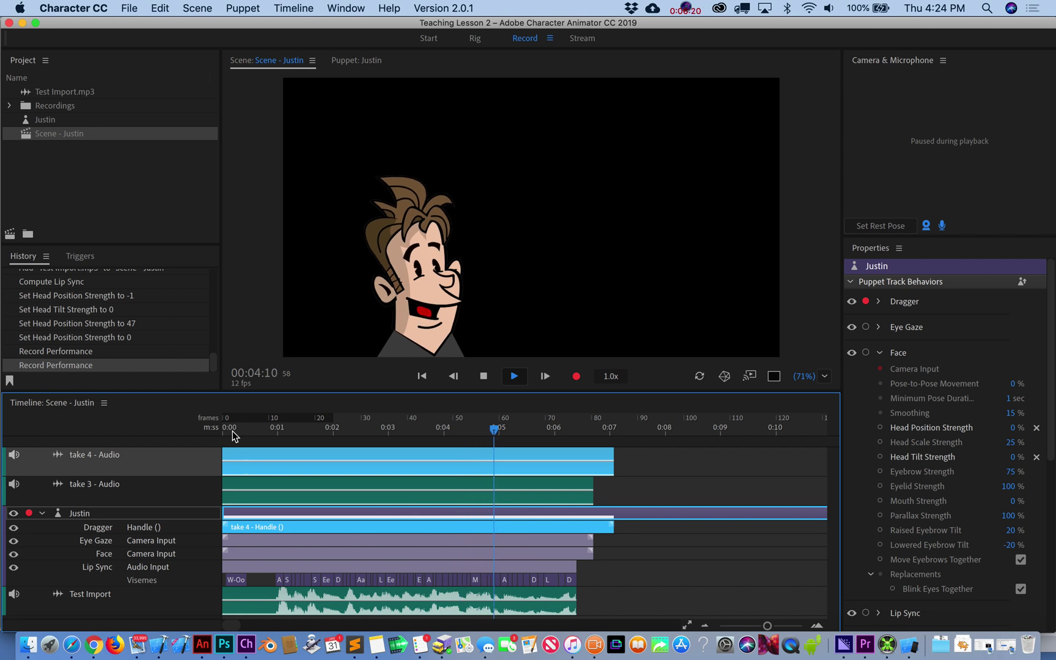
key(space)
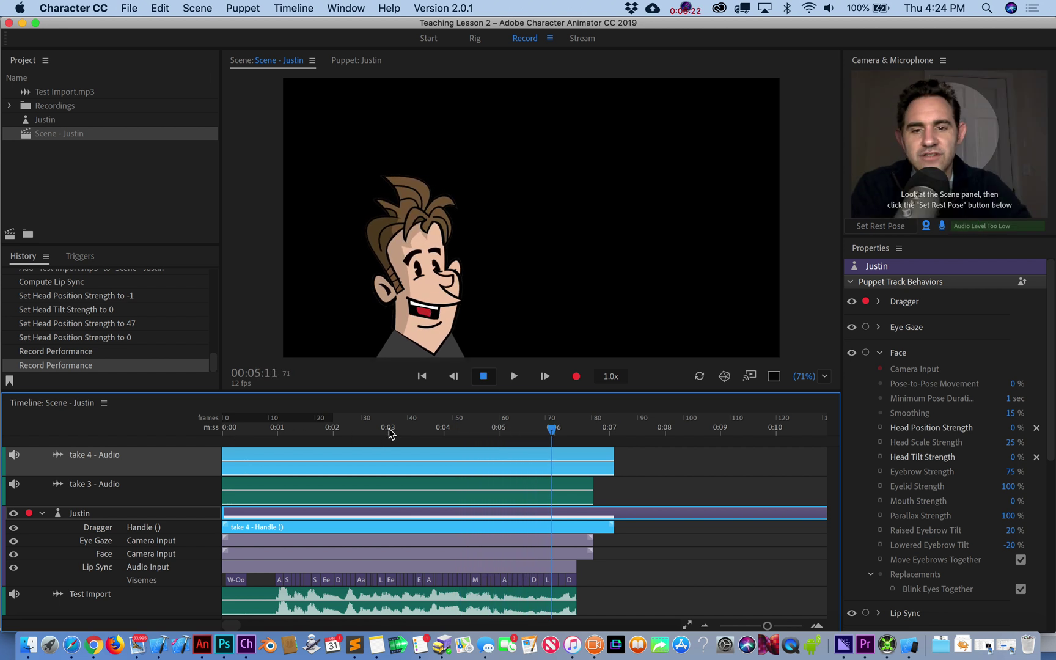
click(391, 433)
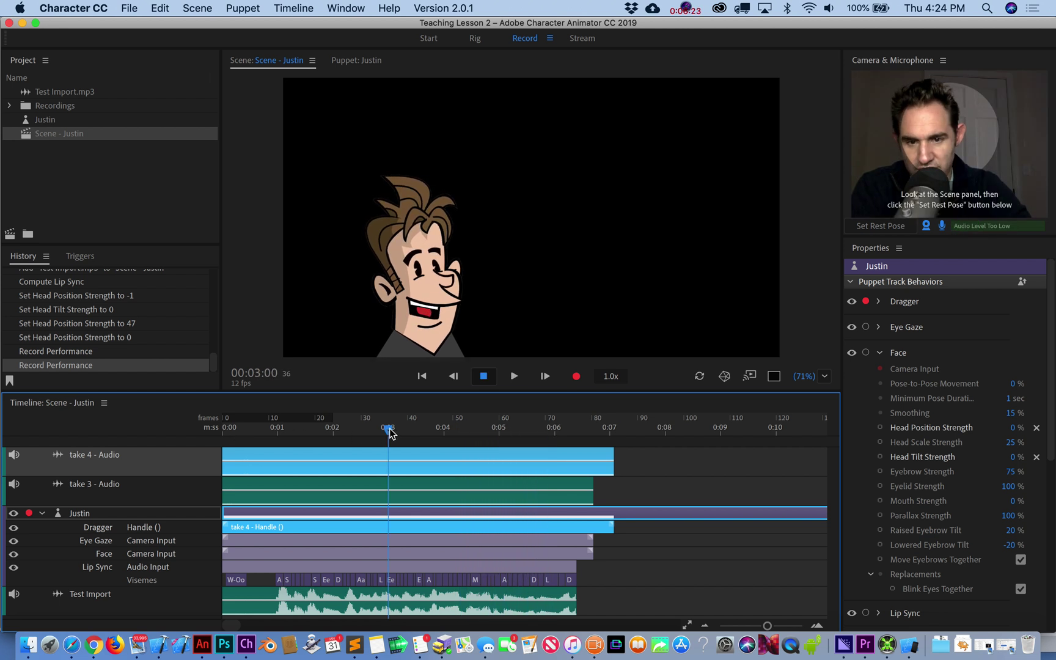
click(577, 381)
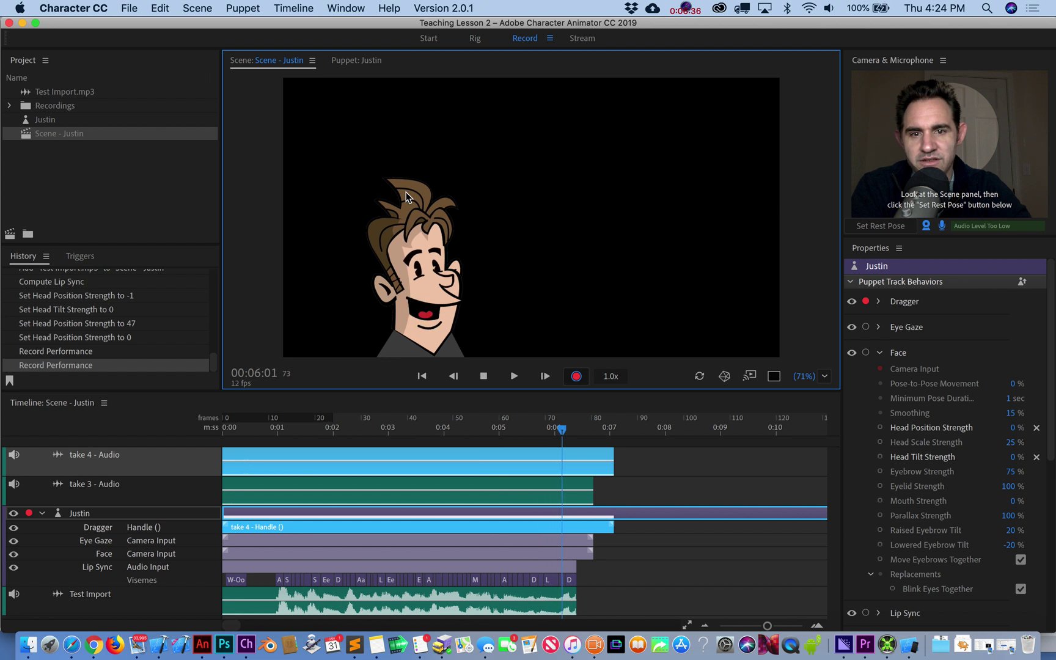
key(space)
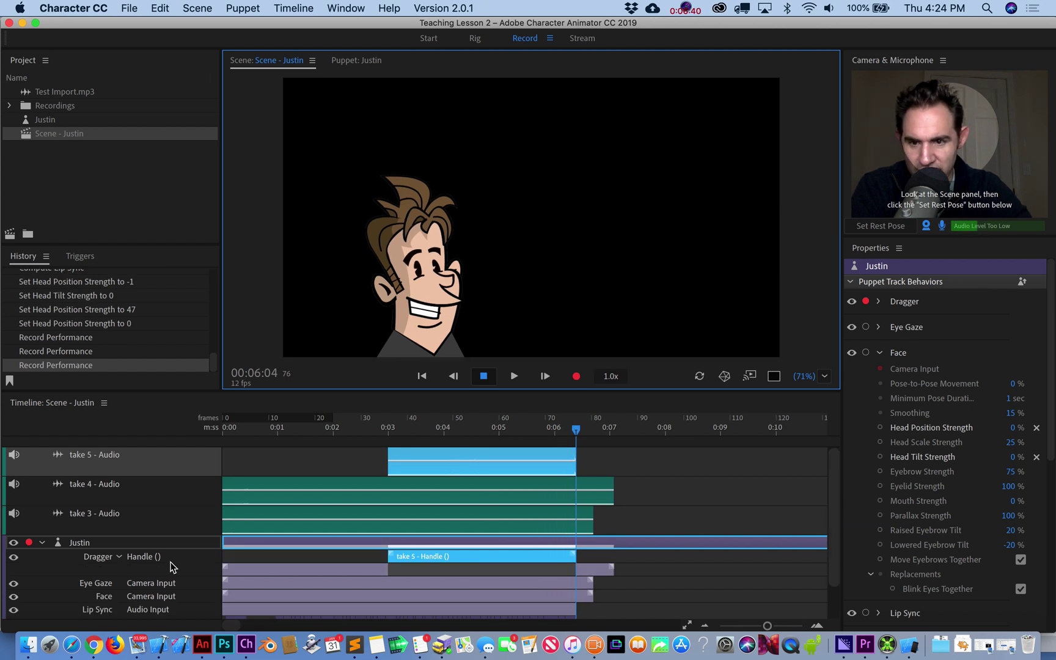
scroll(330, 533, down, 1)
scroll(325, 530, up, 1)
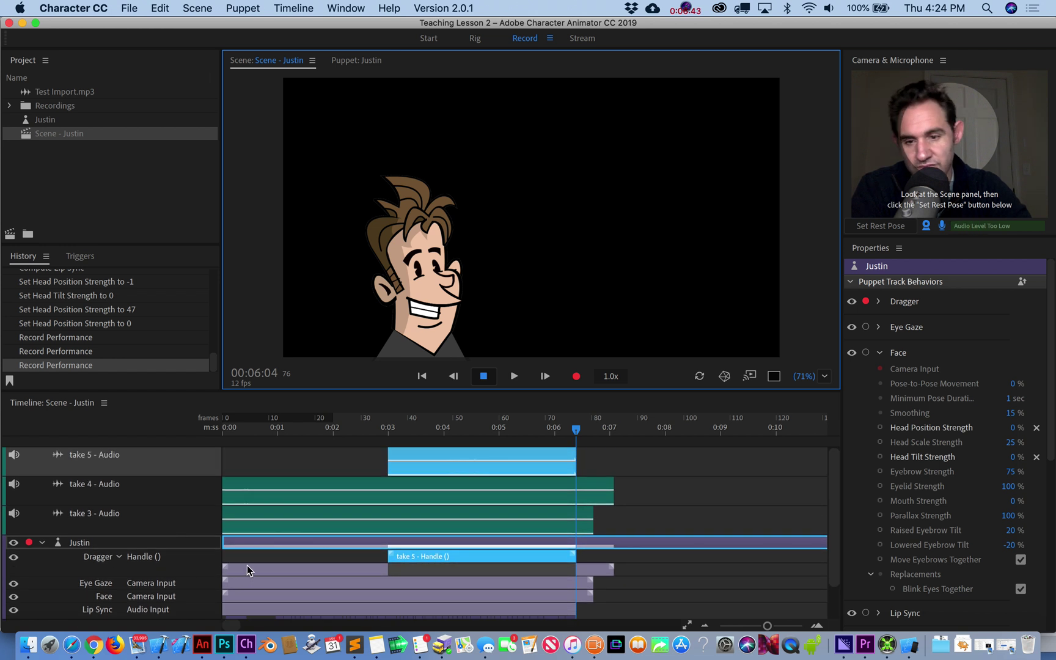
scroll(385, 566, down, 1)
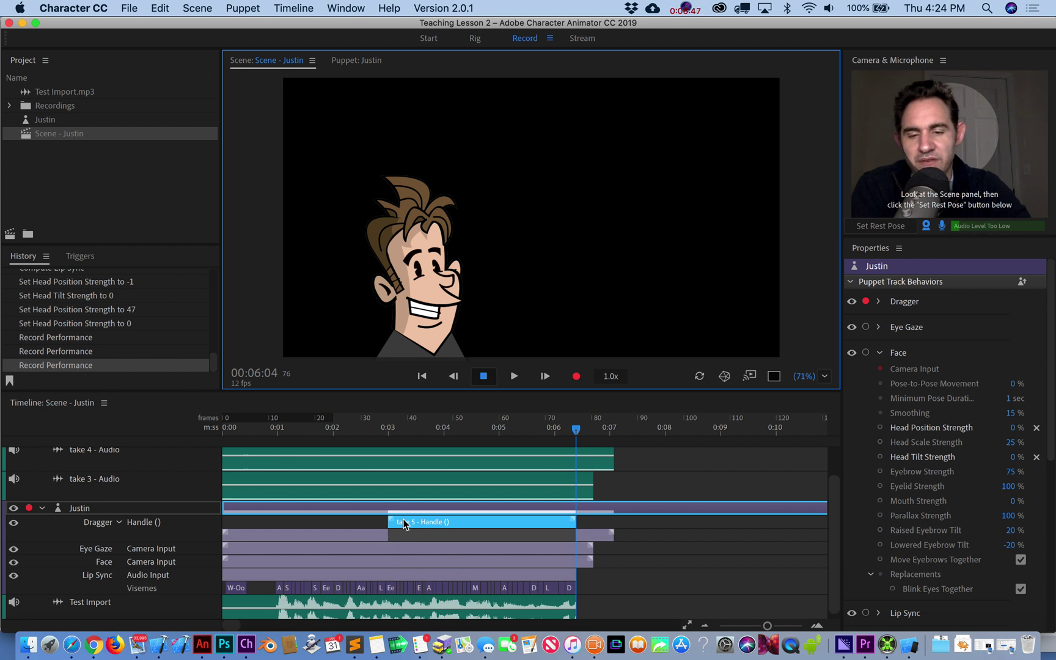
drag(578, 430, 366, 470)
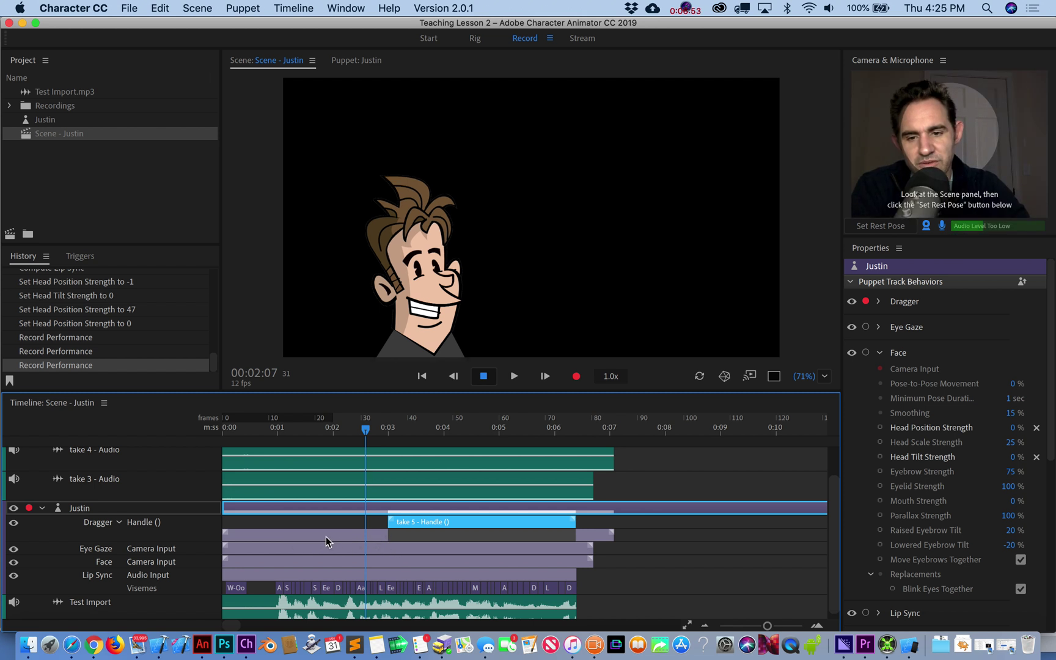
key(space)
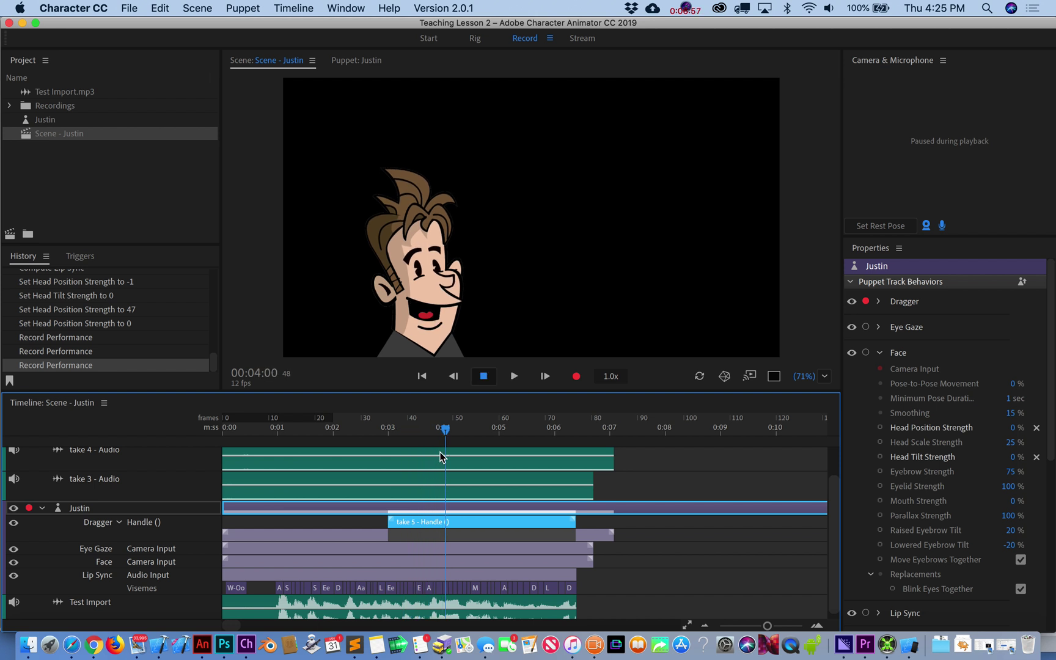
drag(441, 457, 355, 462)
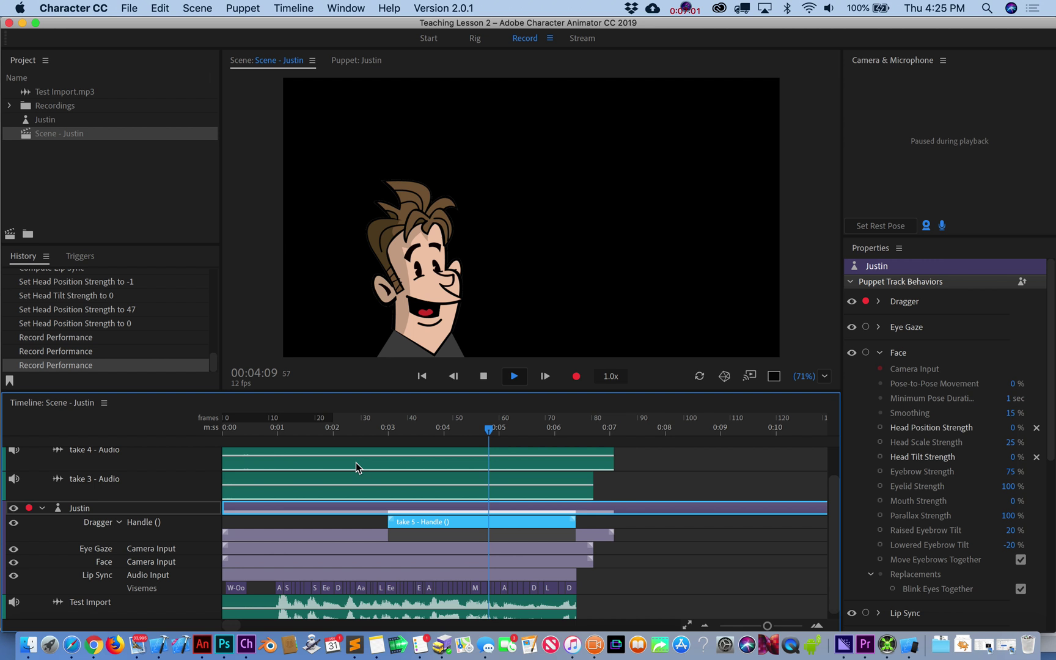
key(space)
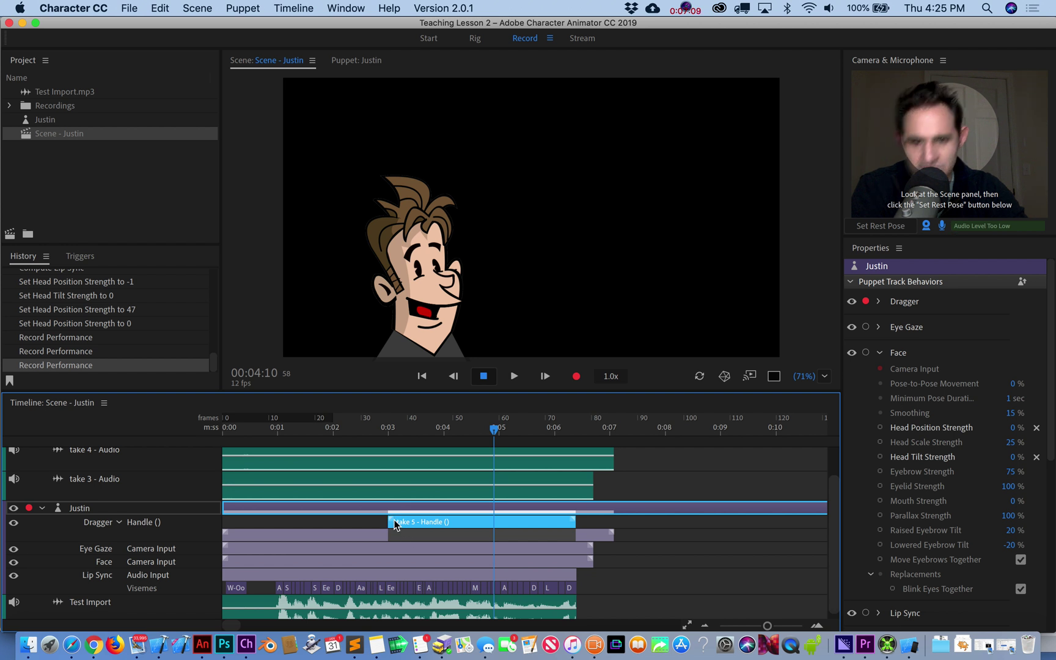
Add blend-in and blend-out ramps to take 5's Handle clip and play from about 2 seconds
drag(396, 526, 463, 524)
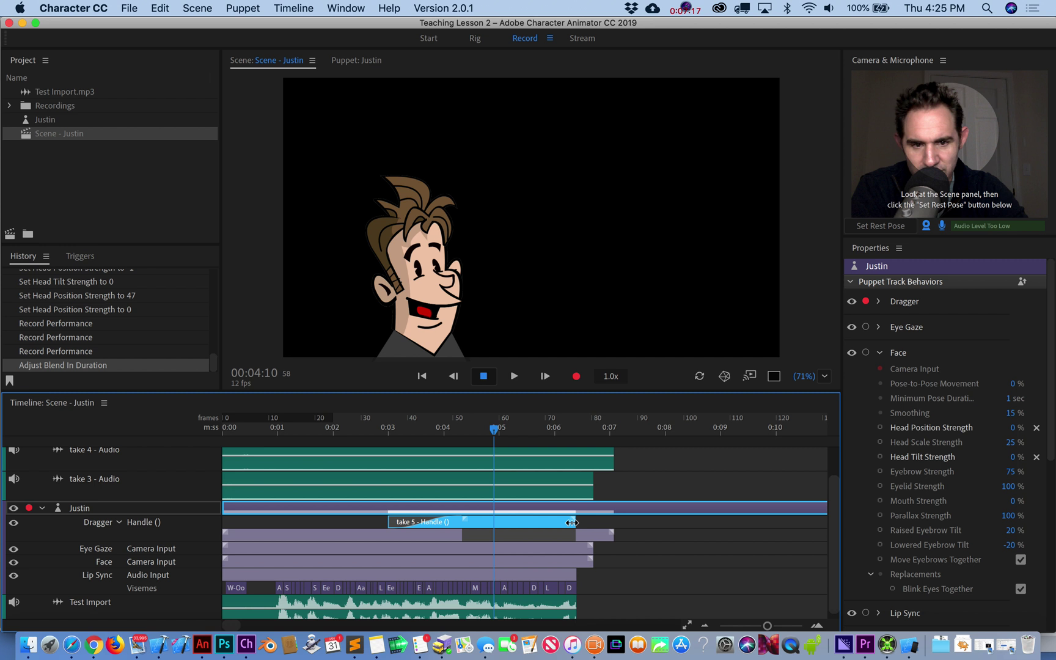
drag(573, 523, 511, 521)
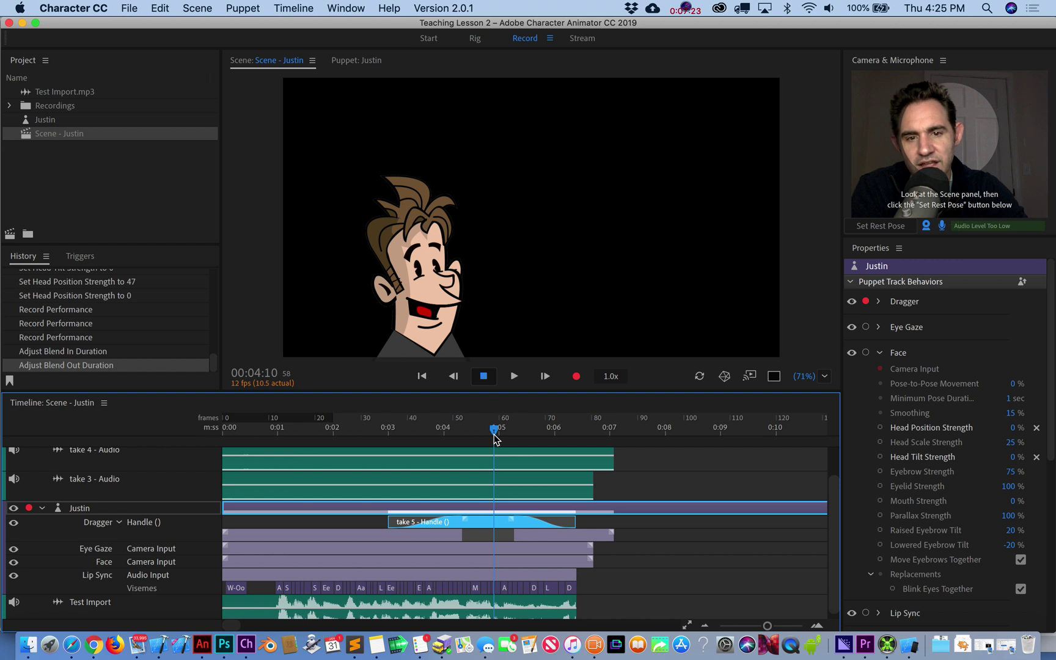
key(shift+Left)
click(356, 441)
key(space)
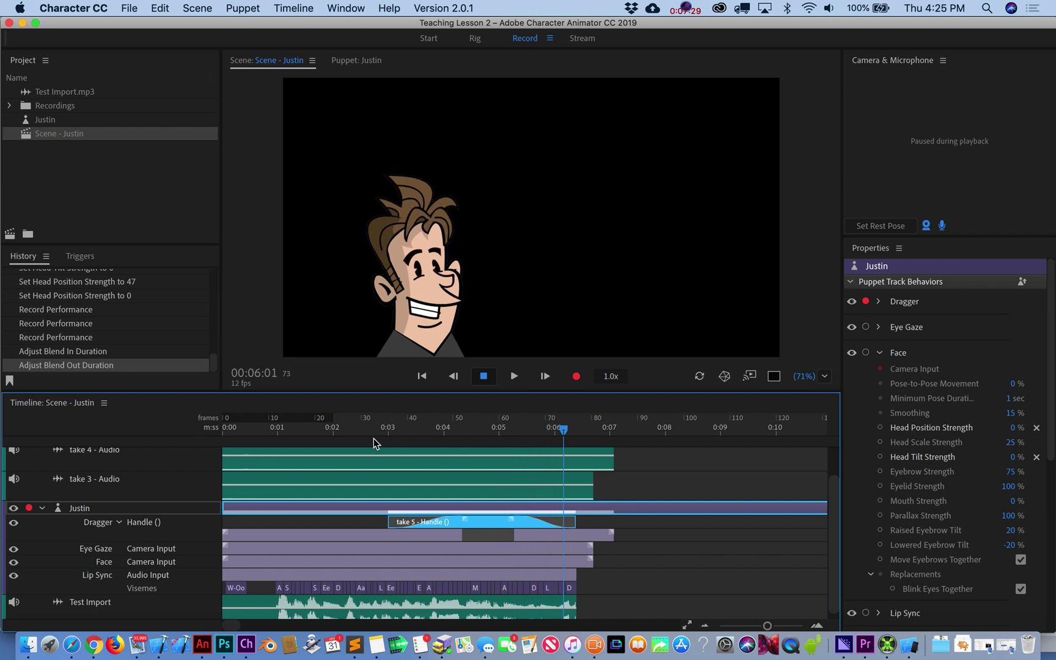
key(space)
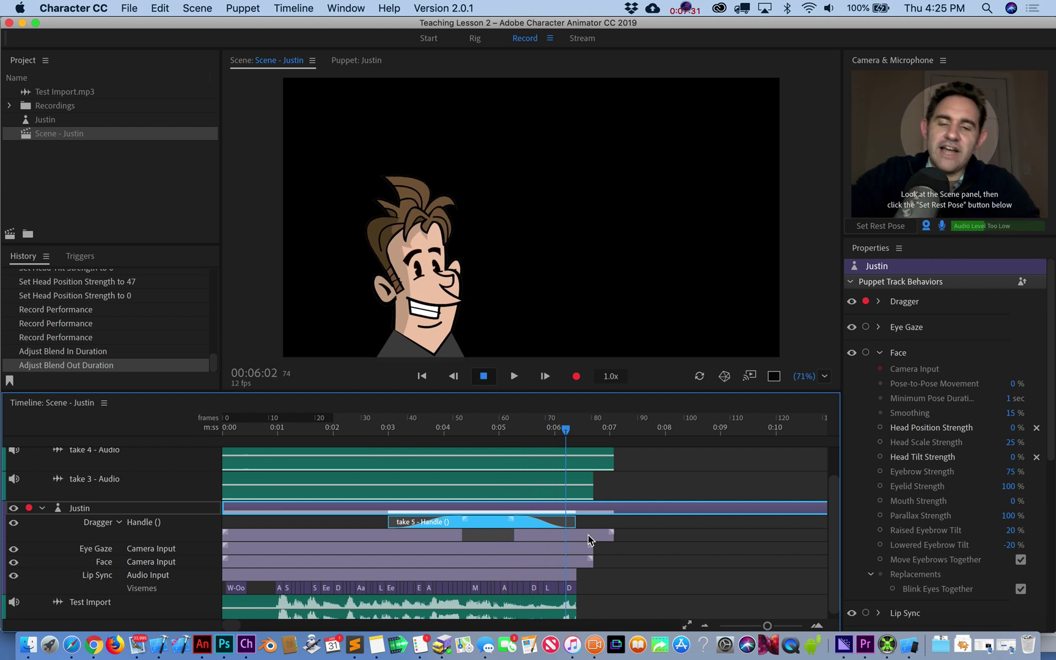
scroll(651, 531, down, 1)
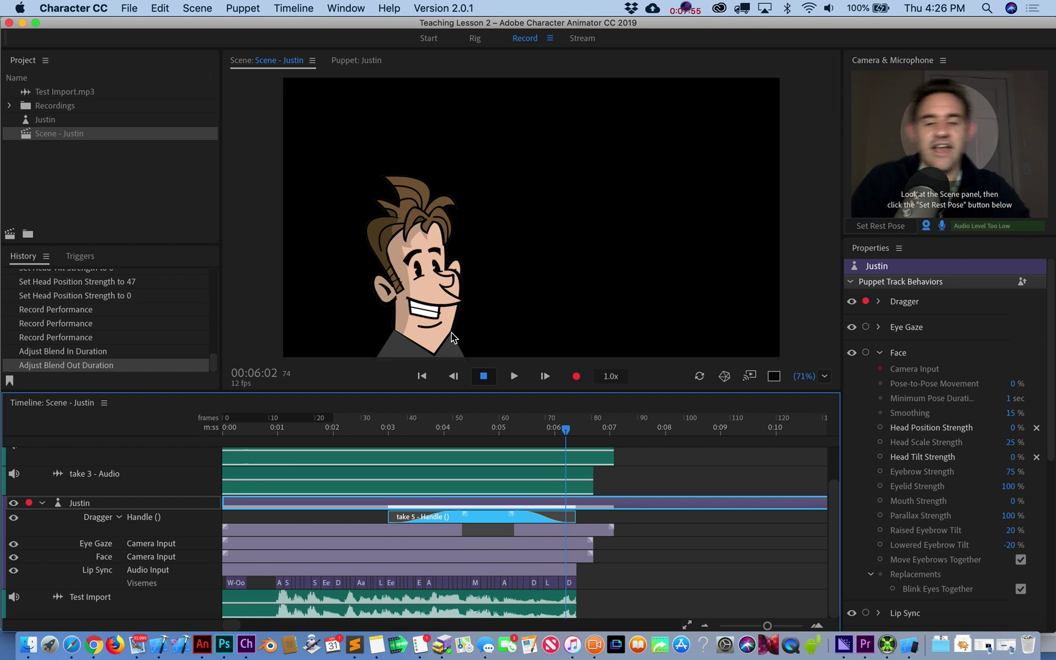
Collapse Face and arm only Transform Position X for recording
click(880, 353)
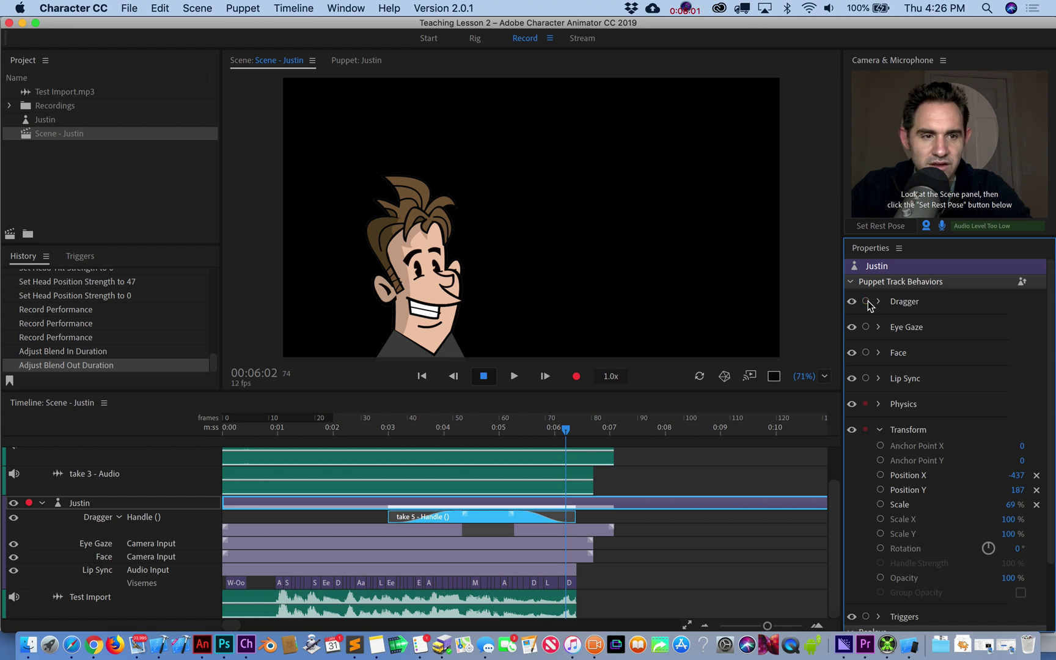
click(866, 430)
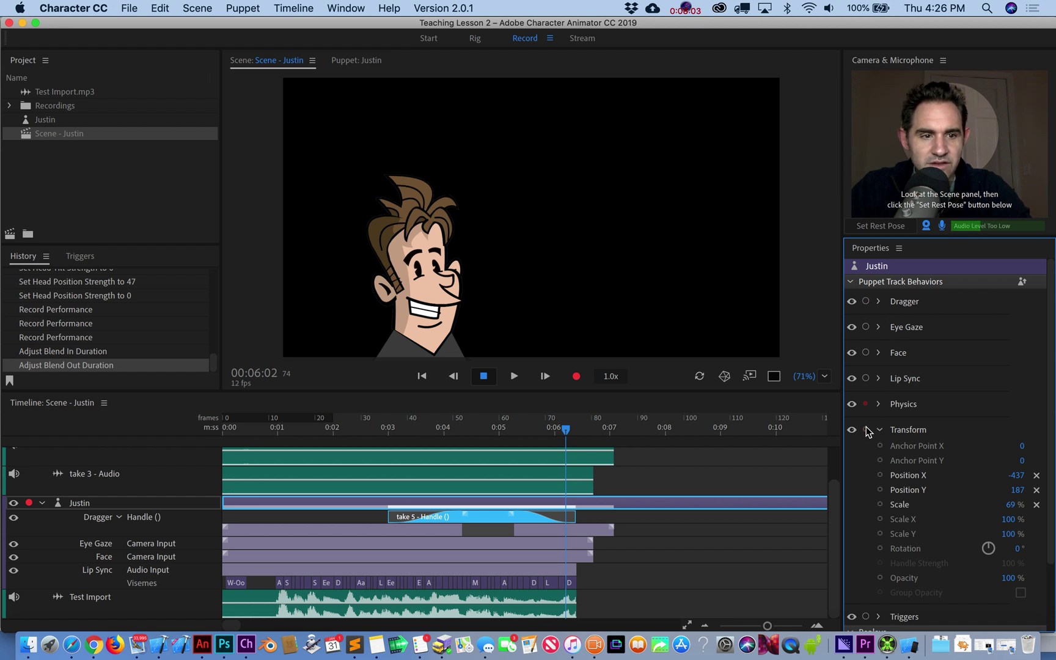
click(866, 430)
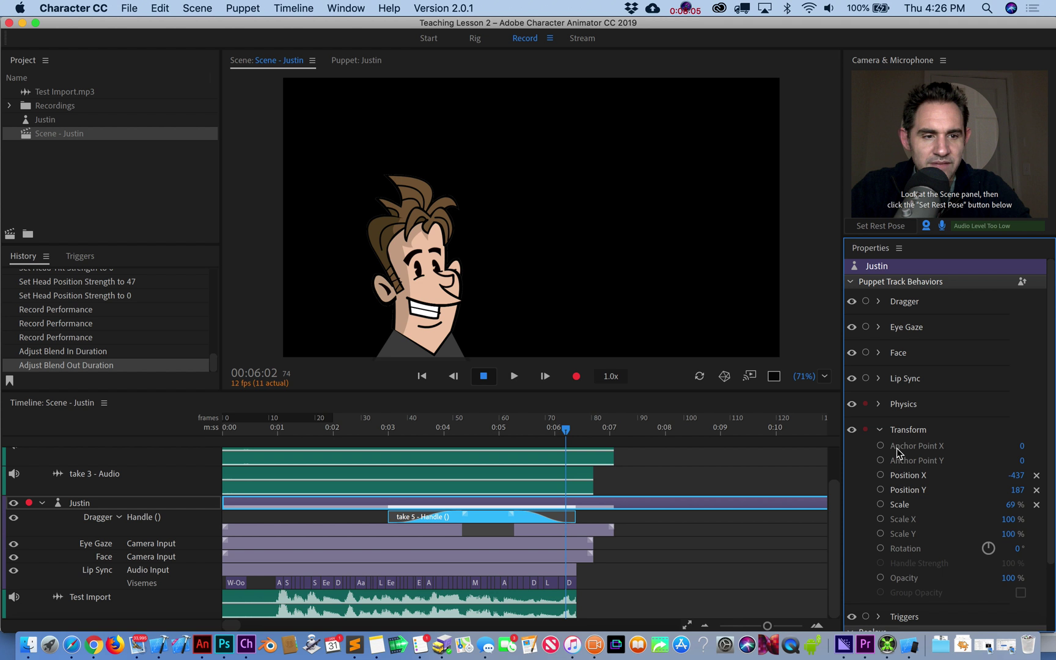
click(880, 475)
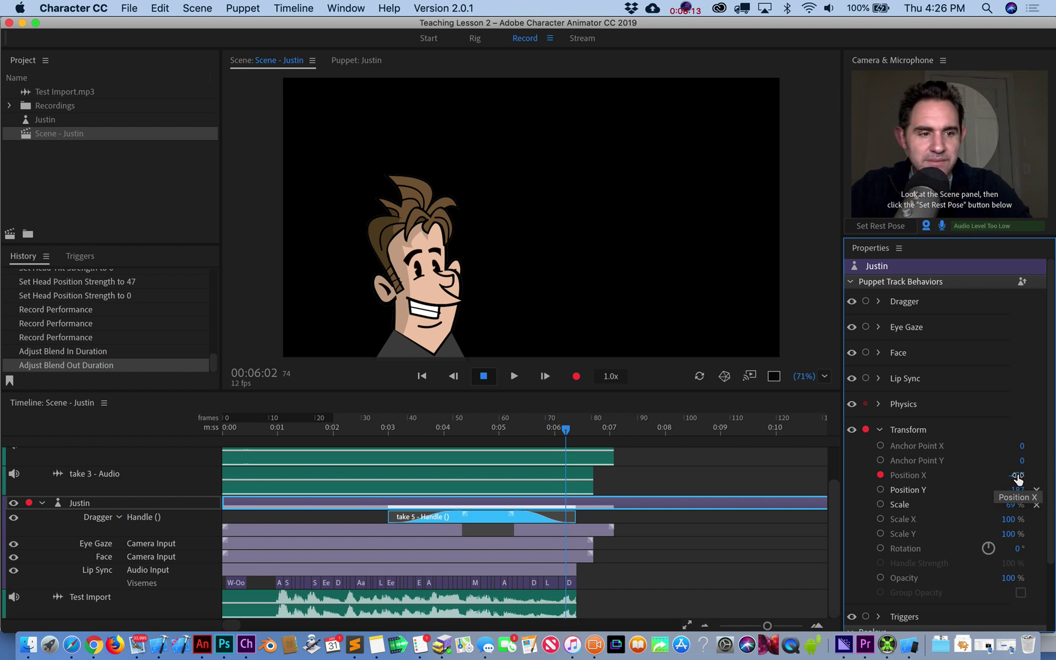
Record take 6 of Position X from the scene start
click(566, 434)
key(space)
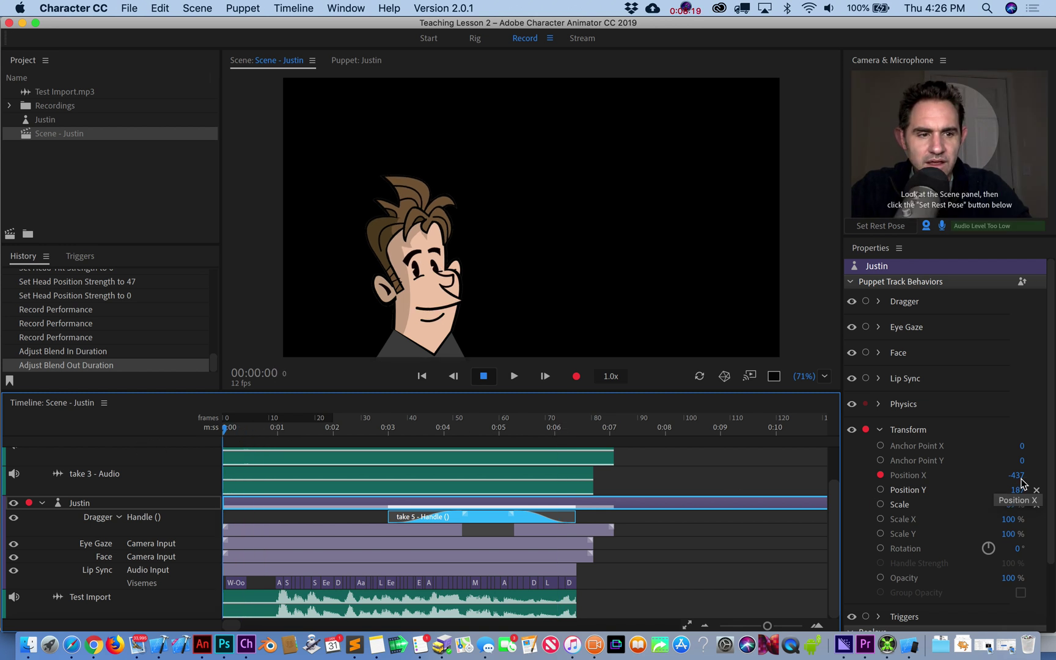
click(576, 377)
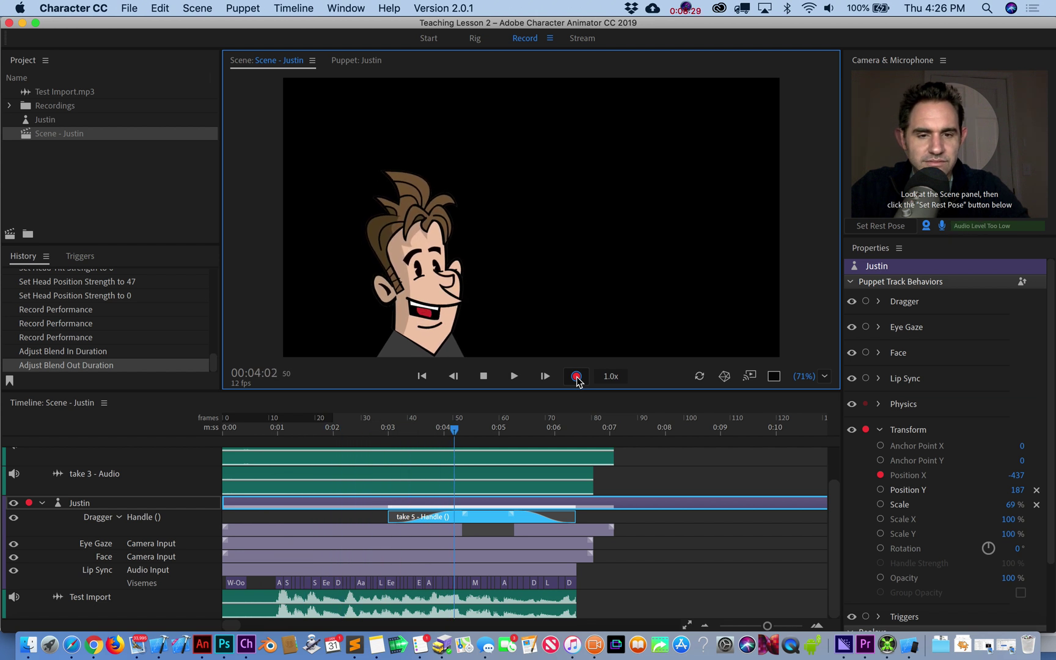
click(477, 377)
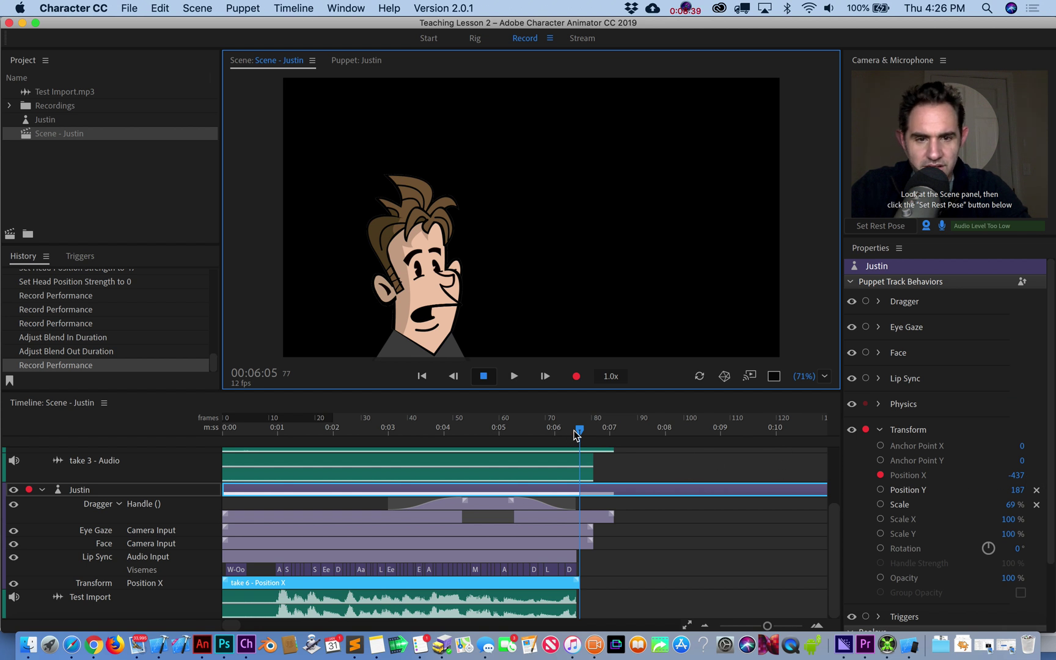
Move the playhead to 00:03:00 and start editing the Position X value
drag(577, 436, 389, 450)
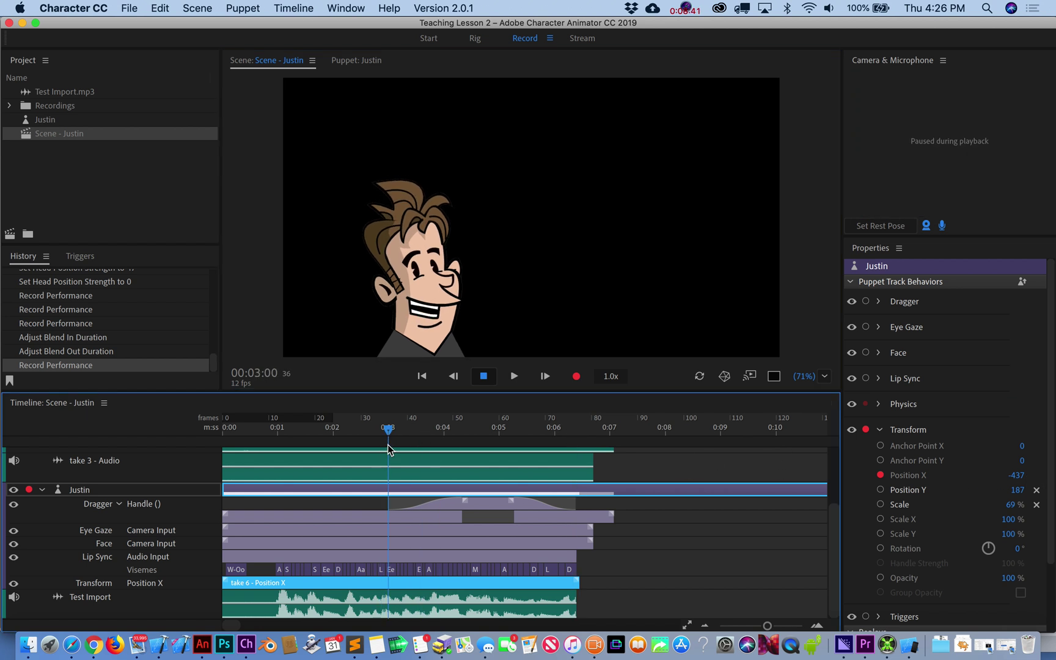
click(1017, 478)
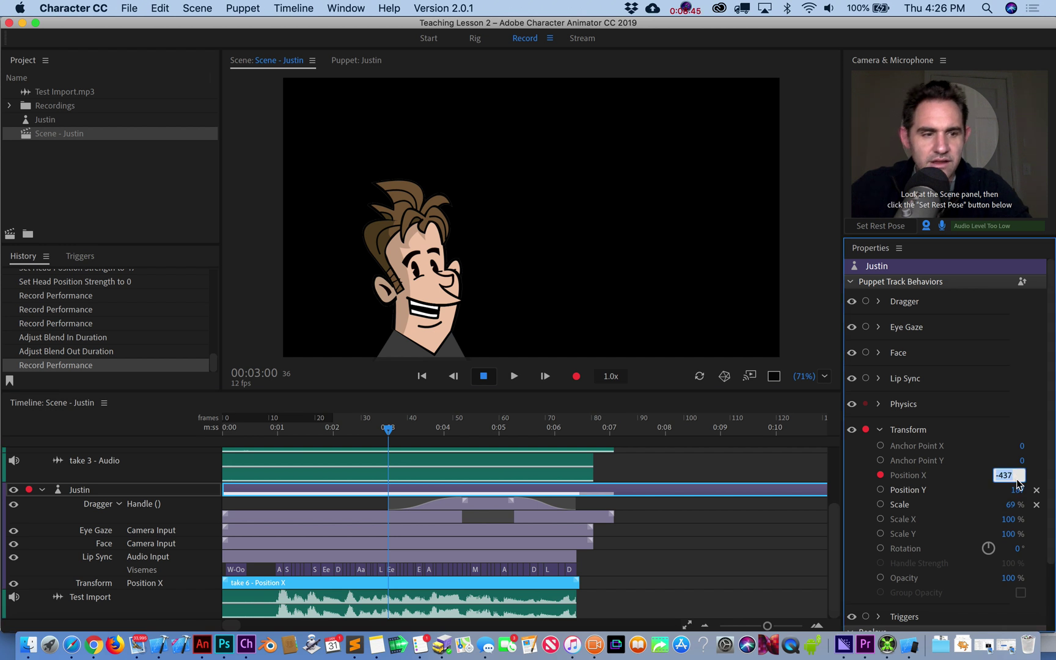
Set Position X to 0 and record take 7 starting at 3 seconds
text(0)
key(Return)
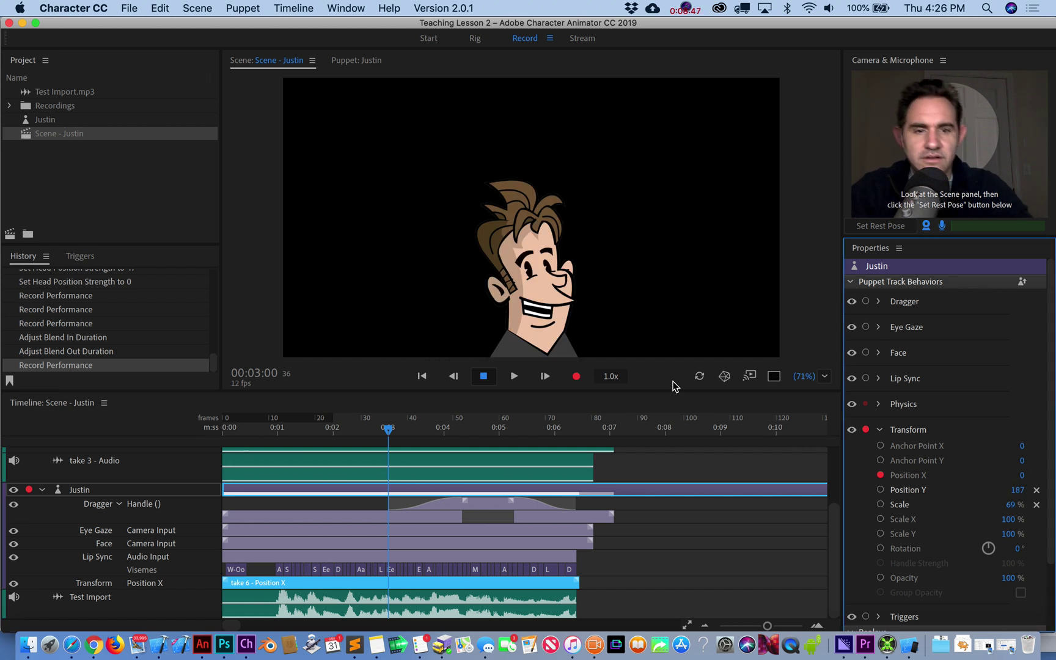
click(577, 378)
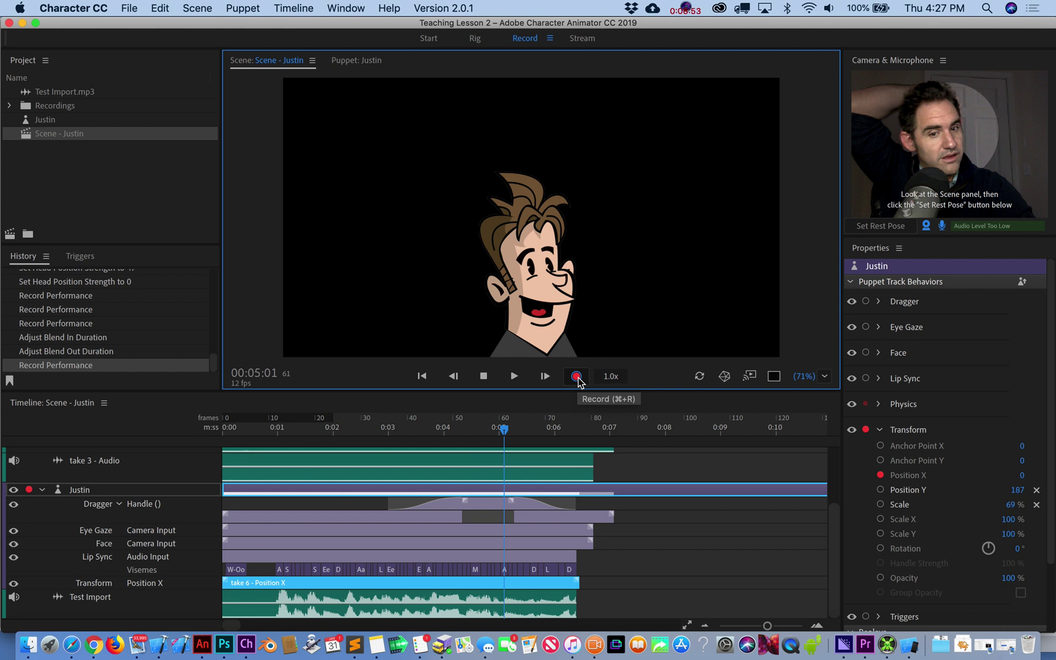
click(483, 376)
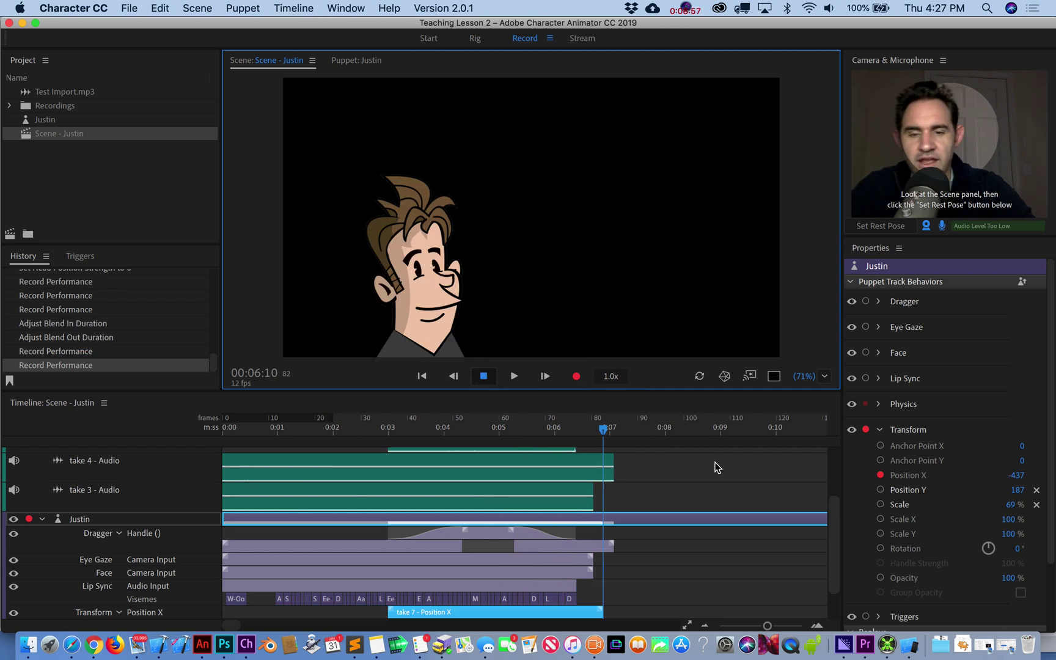
Lengthen take 7's blend-in so Justin eases rightward, then review from about 3 seconds
scroll(272, 574, down, 3)
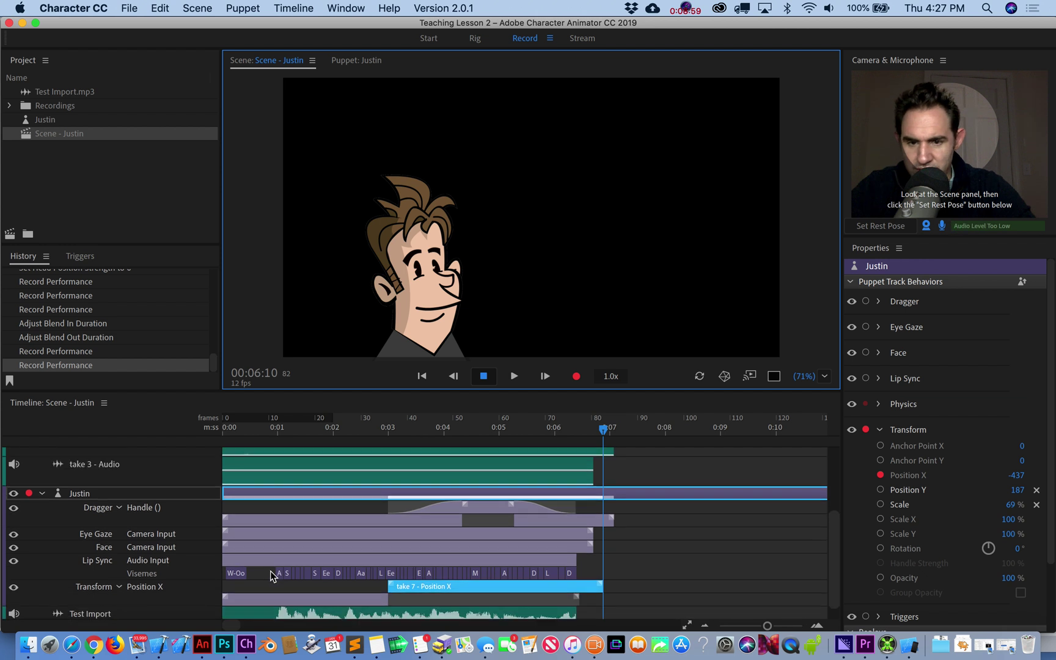
scroll(335, 579, down, 2)
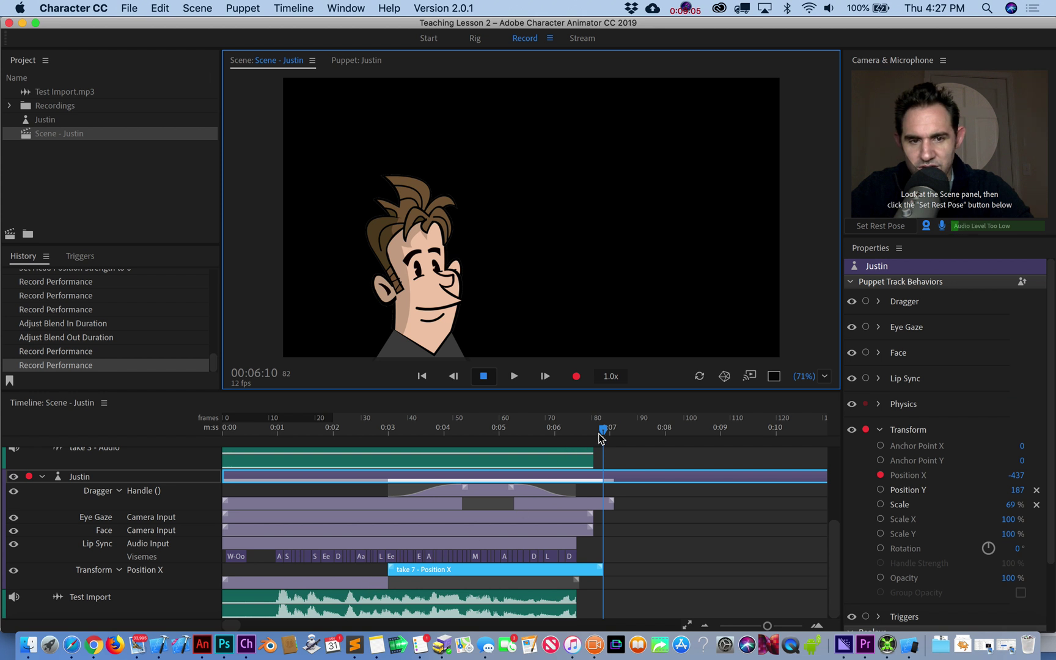
drag(600, 433, 395, 472)
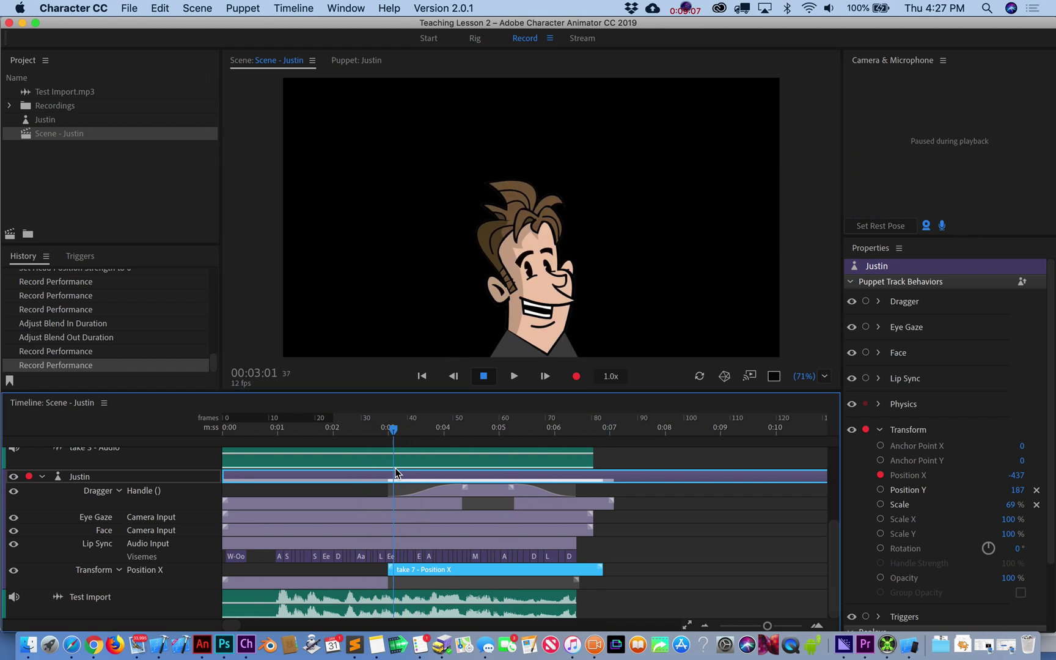
drag(390, 566, 585, 562)
drag(393, 431, 306, 434)
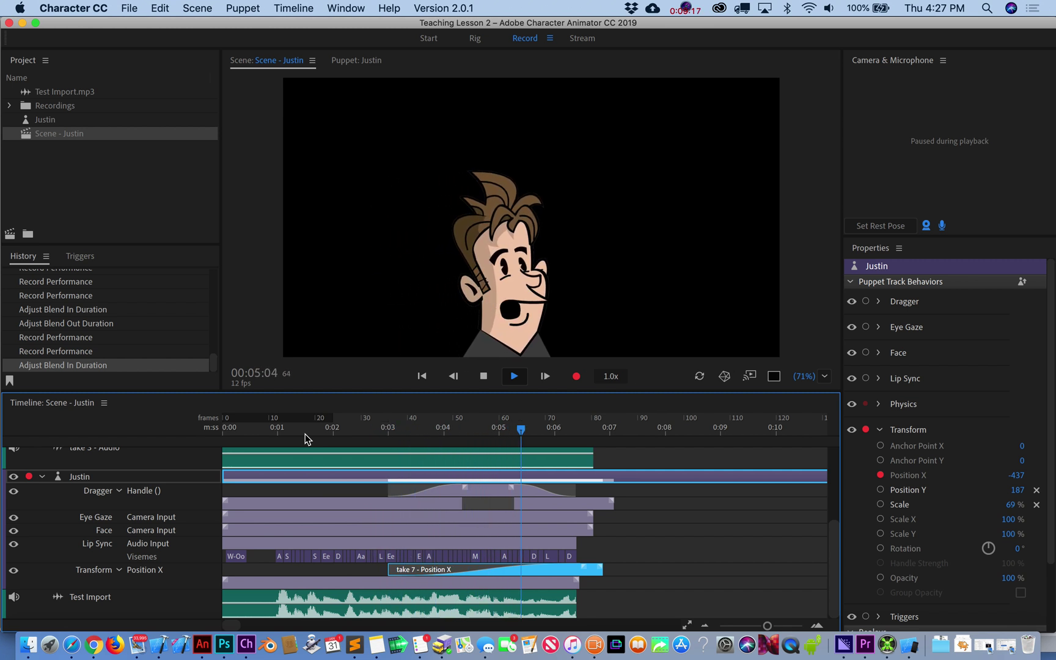
key(space)
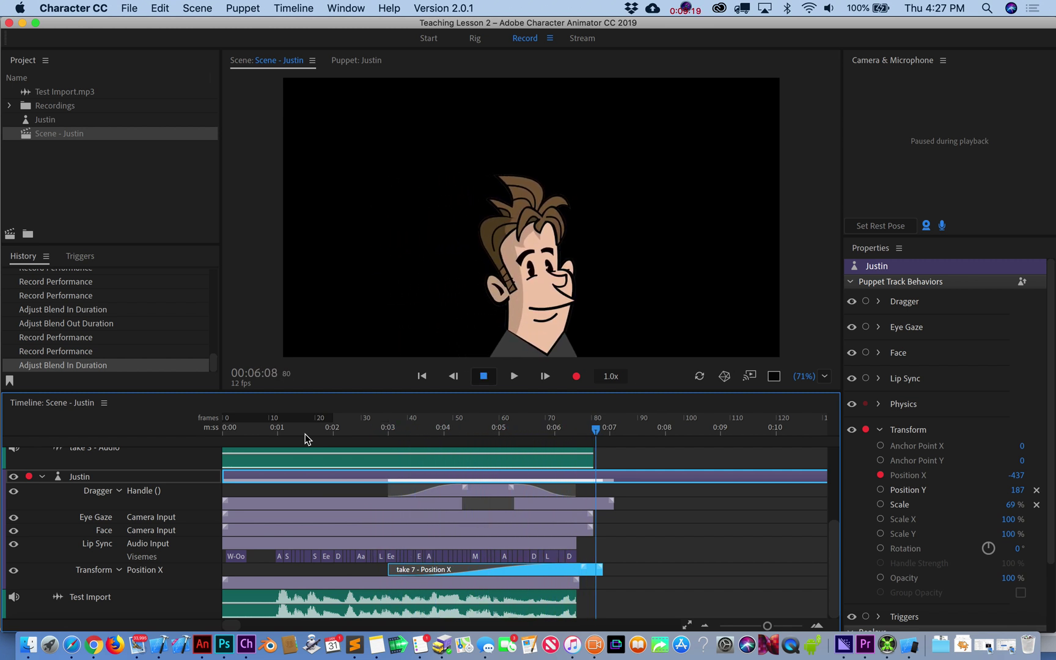
drag(577, 428, 378, 450)
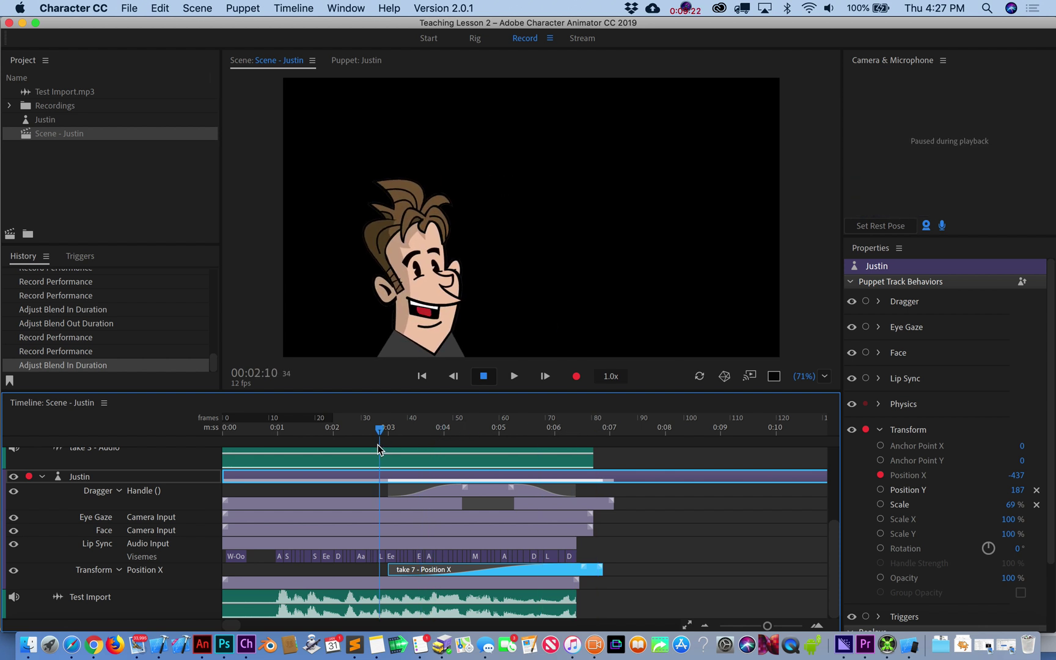
Arm Position Y instead of Position X for recording and return the playhead to 0:00
click(880, 488)
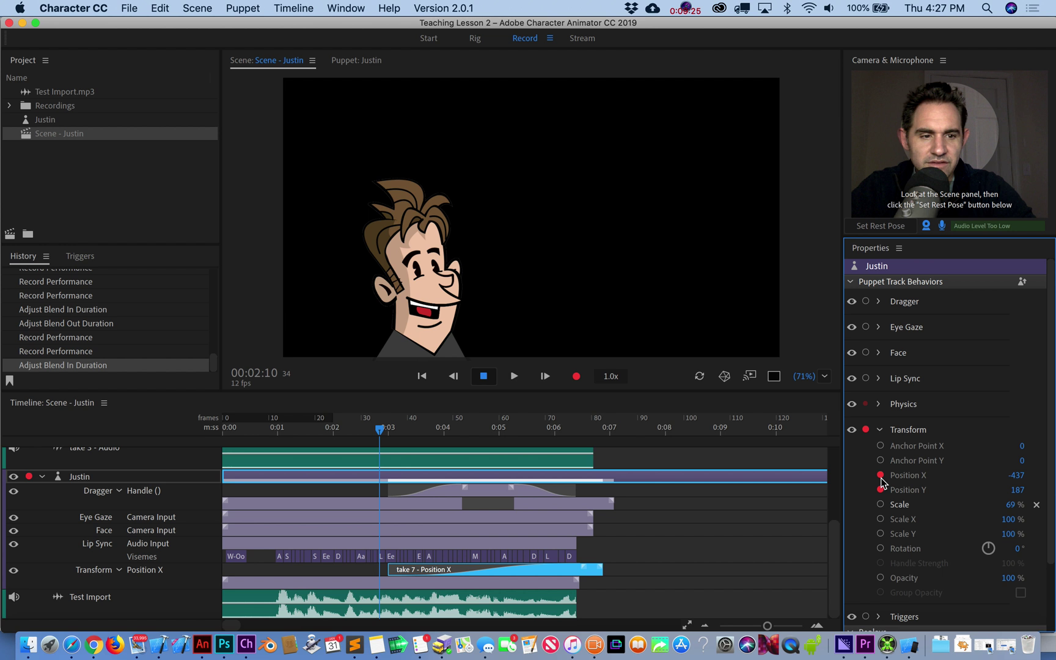
click(880, 476)
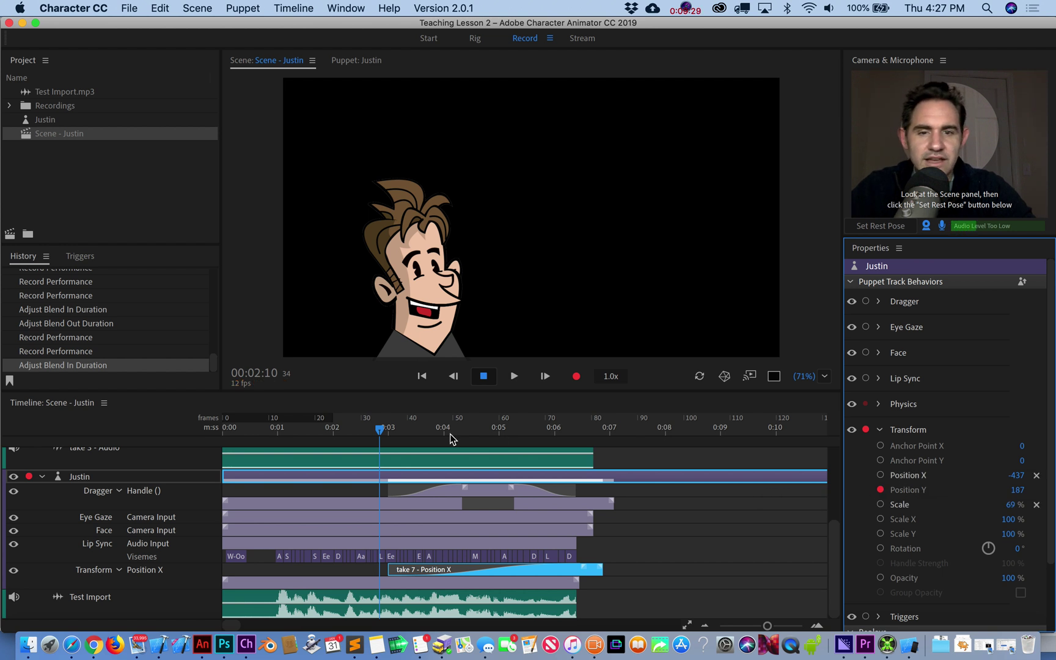
drag(378, 436, 224, 450)
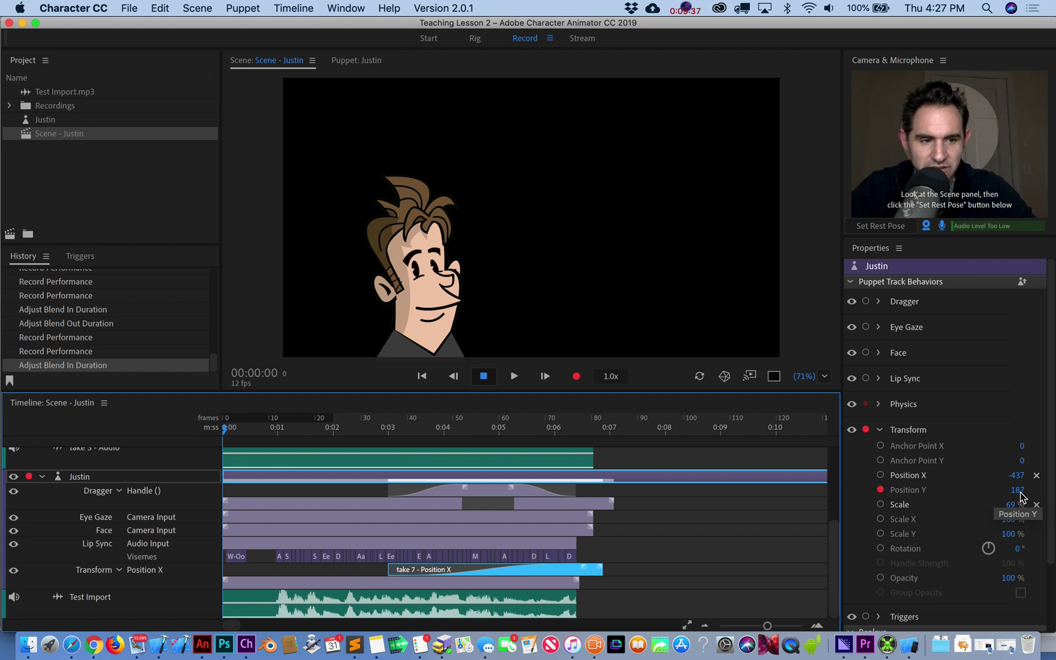
Set Justin's Transform Position Y value to 200
drag(1019, 496, 1015, 494)
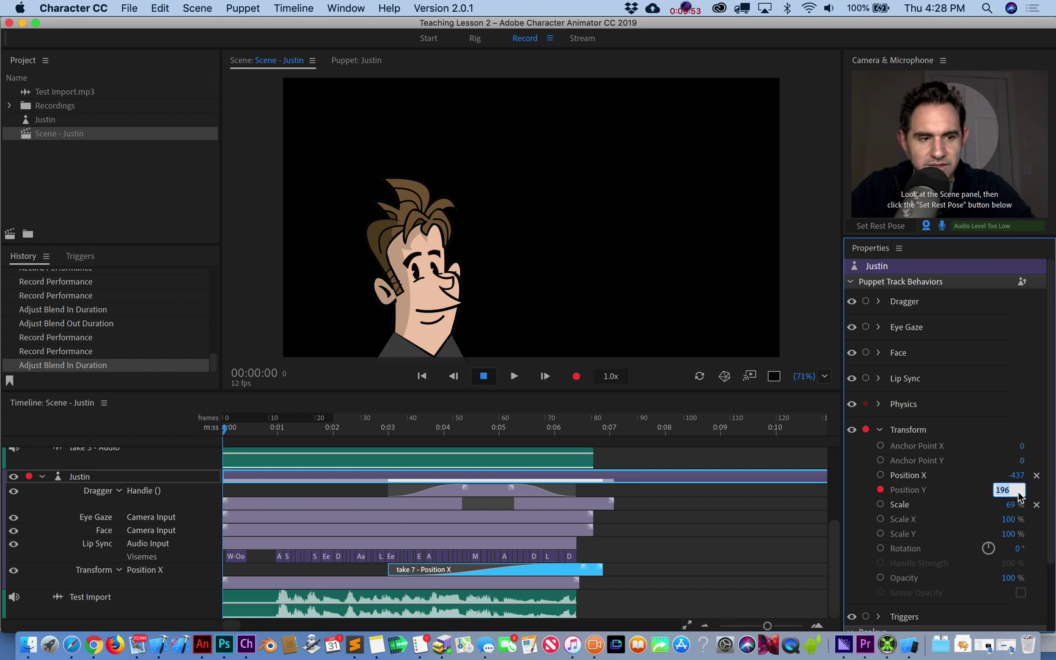
key(BackSpace)
text(2)
key(BackSpace)
key(BackSpace)
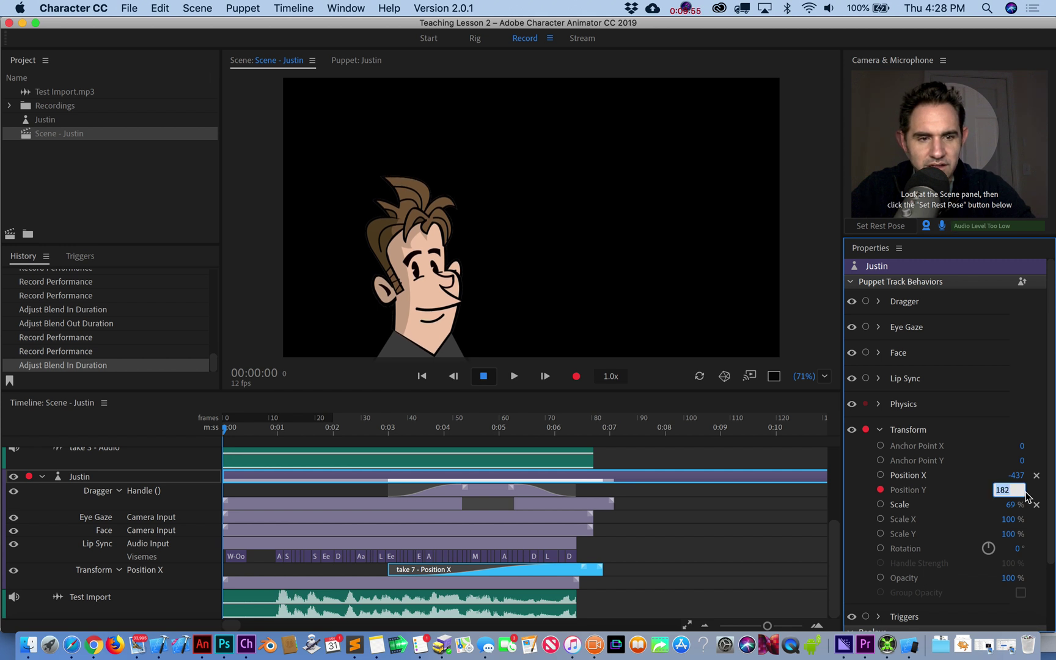
text(00)
key(Return)
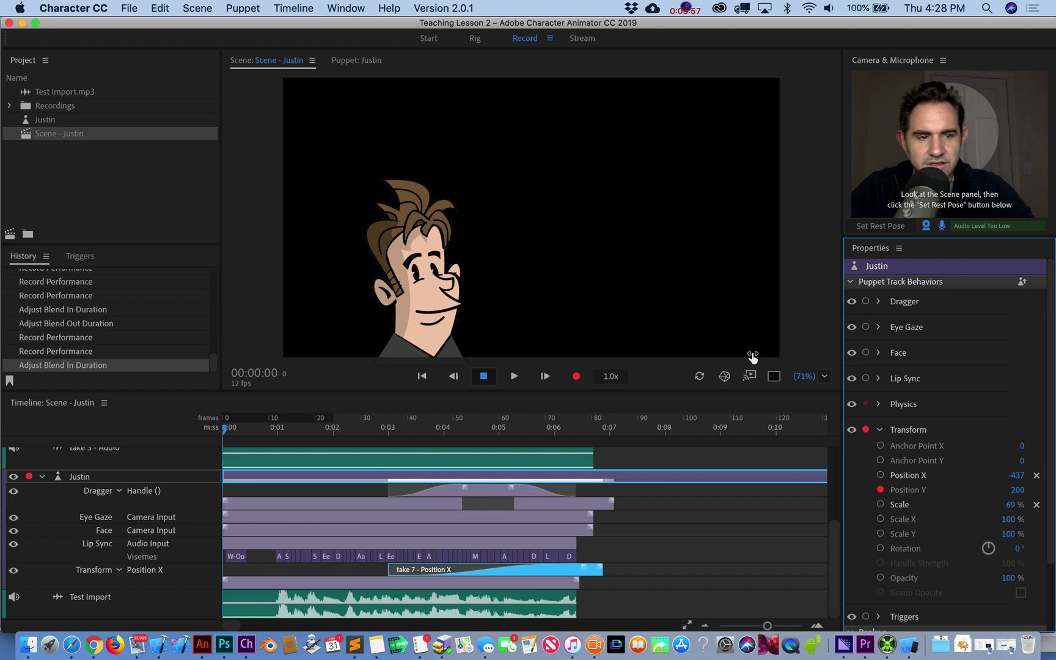
Record take 8 by scrubbing Justin's Position Y vertically
click(580, 378)
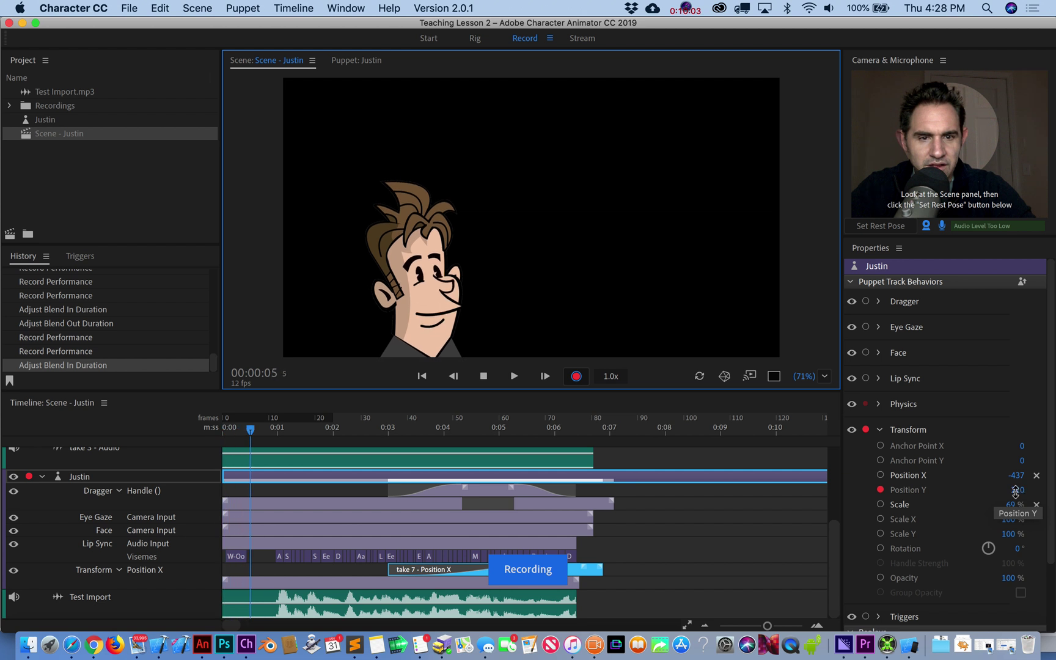
drag(1016, 492, 1016, 497)
key(space)
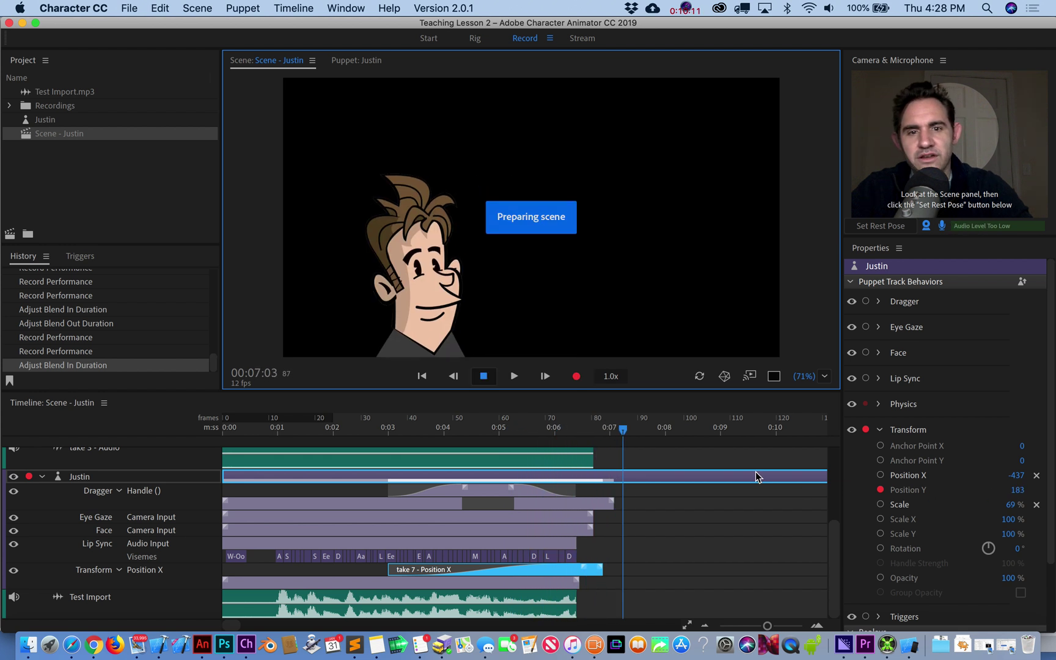
Extend take 7 - Position X to start at 0:00 and play the scene from the start
drag(625, 437, 554, 431)
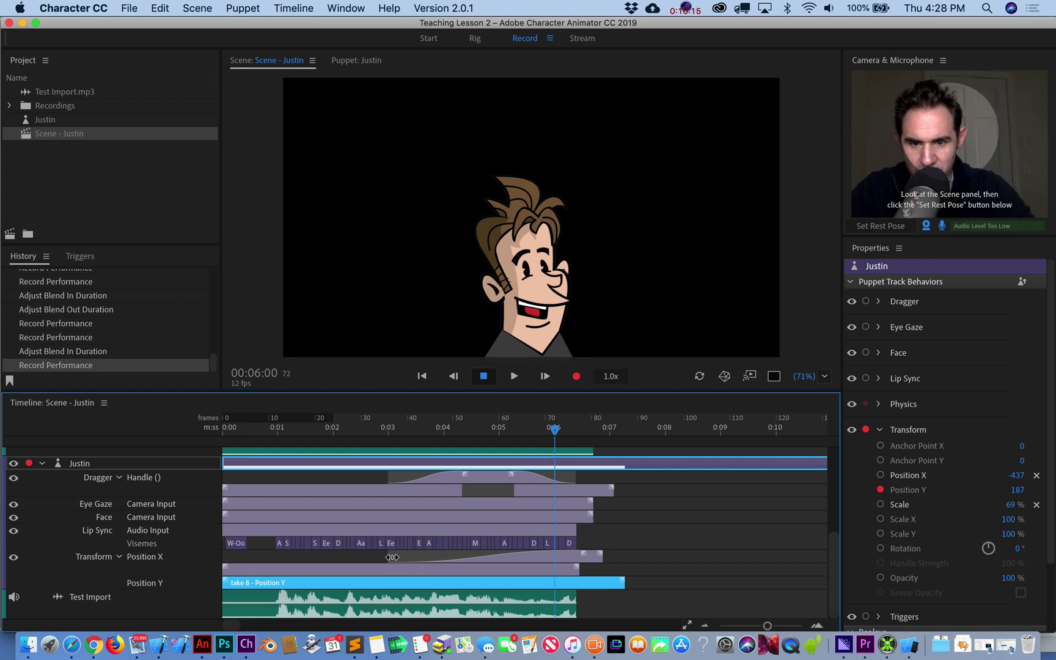
click(363, 558)
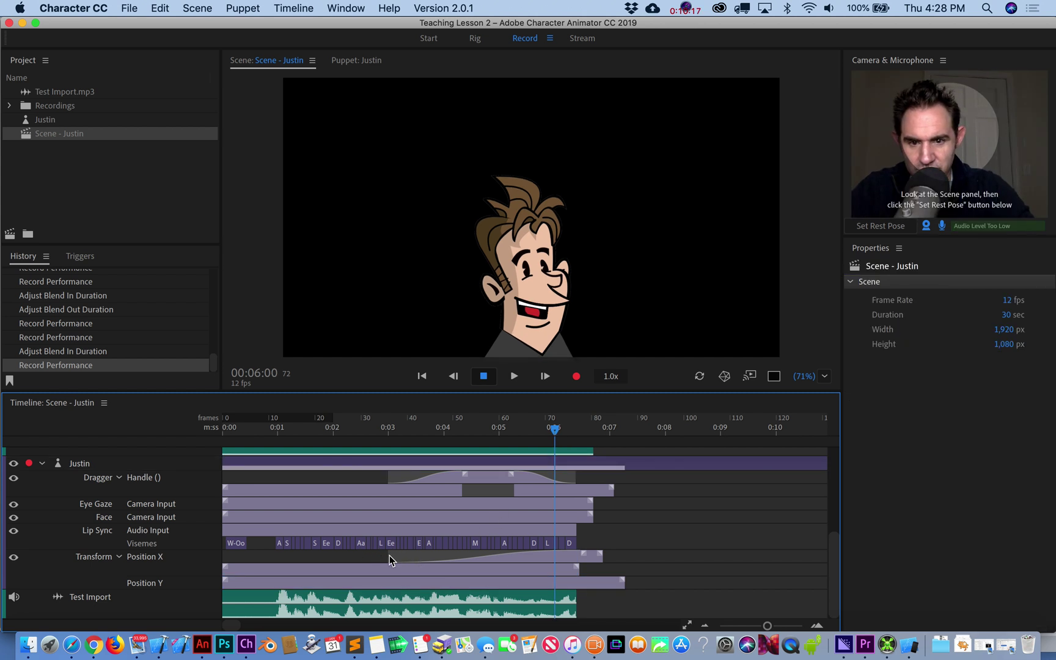
drag(389, 555, 222, 569)
drag(556, 435, 224, 472)
key(space)
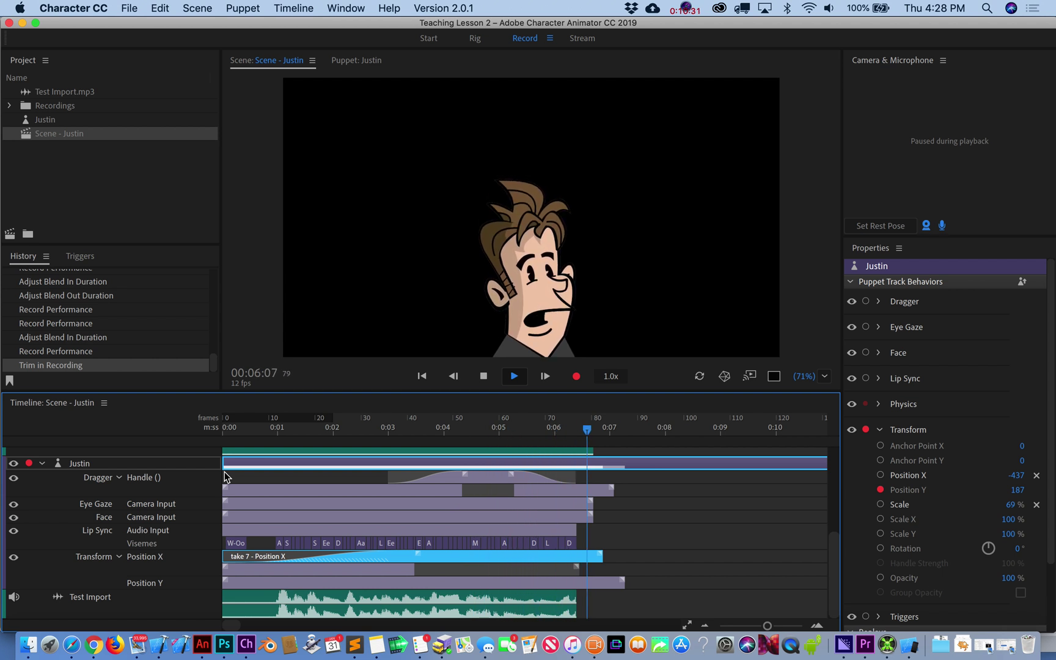
Add a work area from Timeline > Advance Work Area spanning 0:00 to about 0:06.5
key(space)
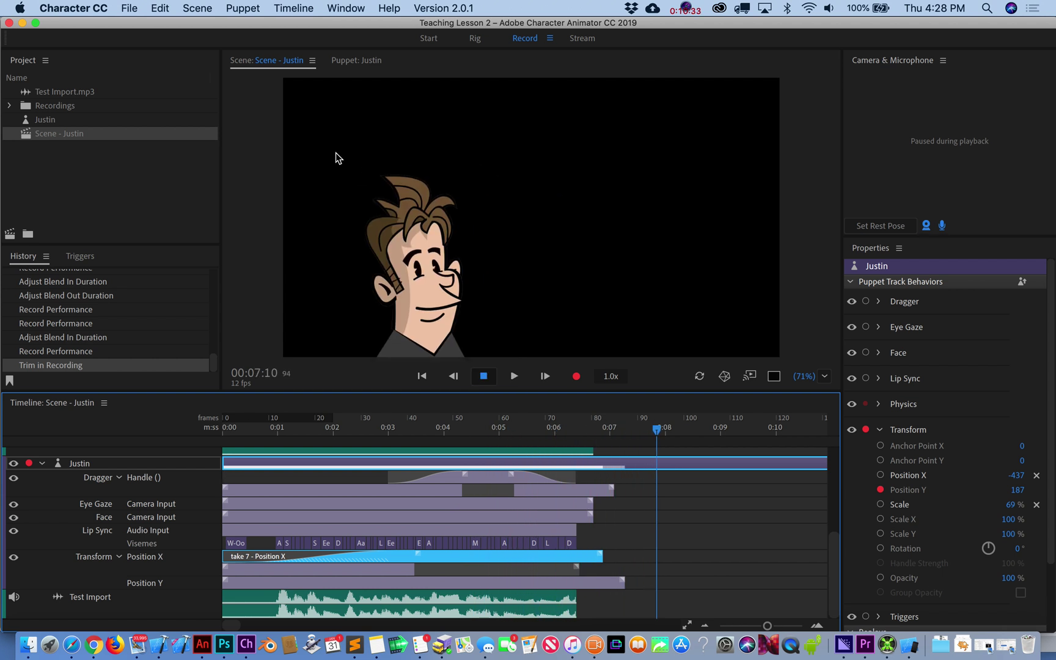
click(295, 8)
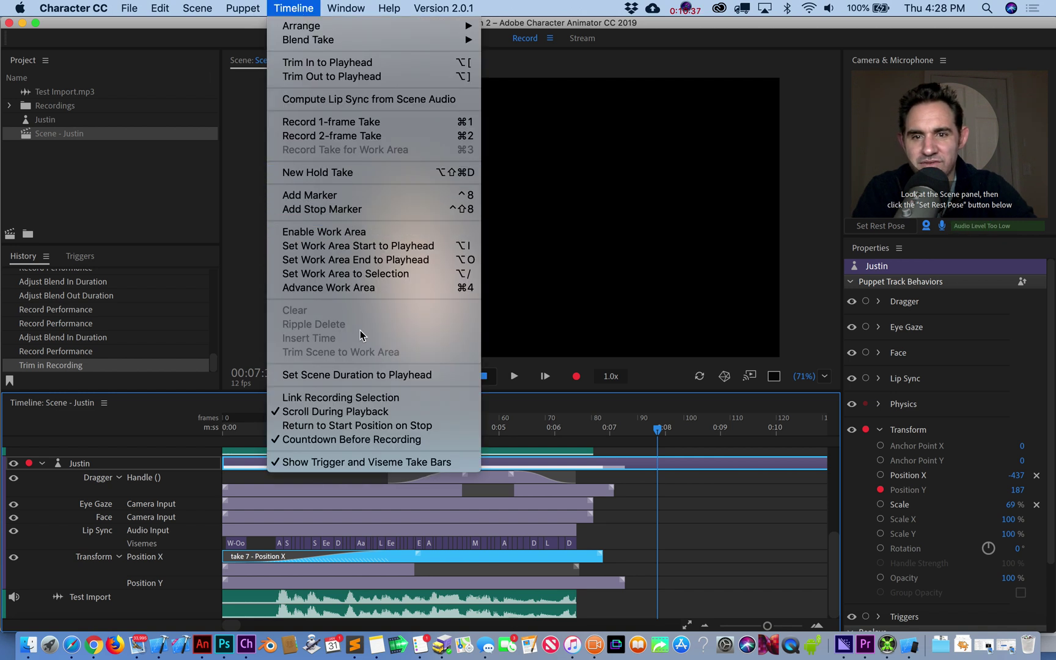
click(356, 287)
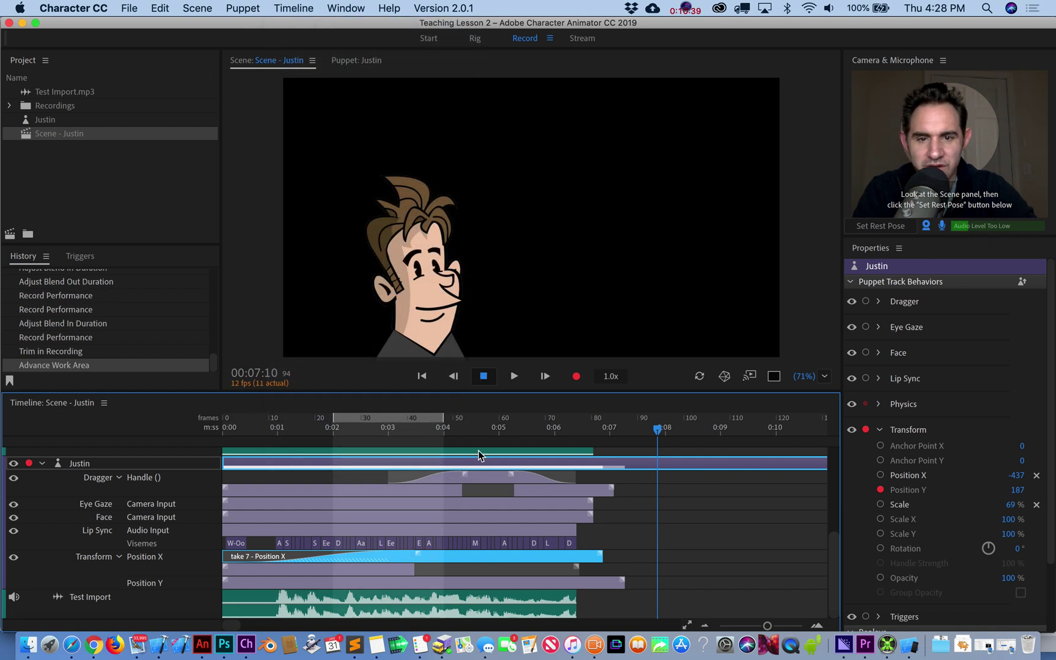
drag(444, 418, 586, 418)
drag(333, 427, 128, 429)
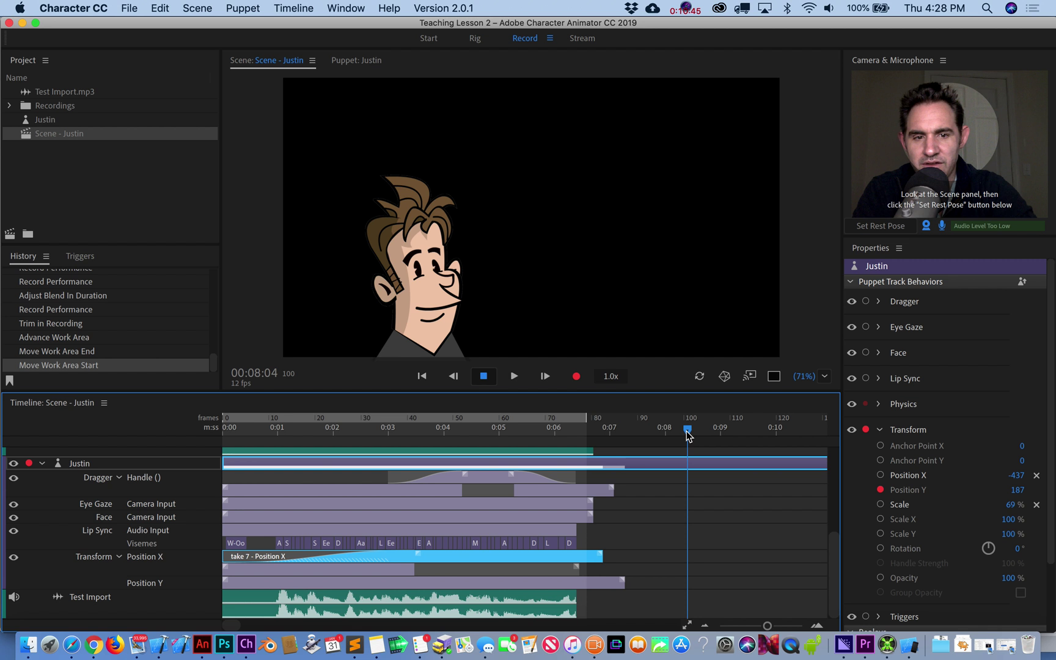
Compare playback with the work area off and on, ending with it enabled
mouse_move(687, 433)
mouse_down()
mouse_move(448, 429)
mouse_move(124, 449)
mouse_up()
double_click(254, 418)
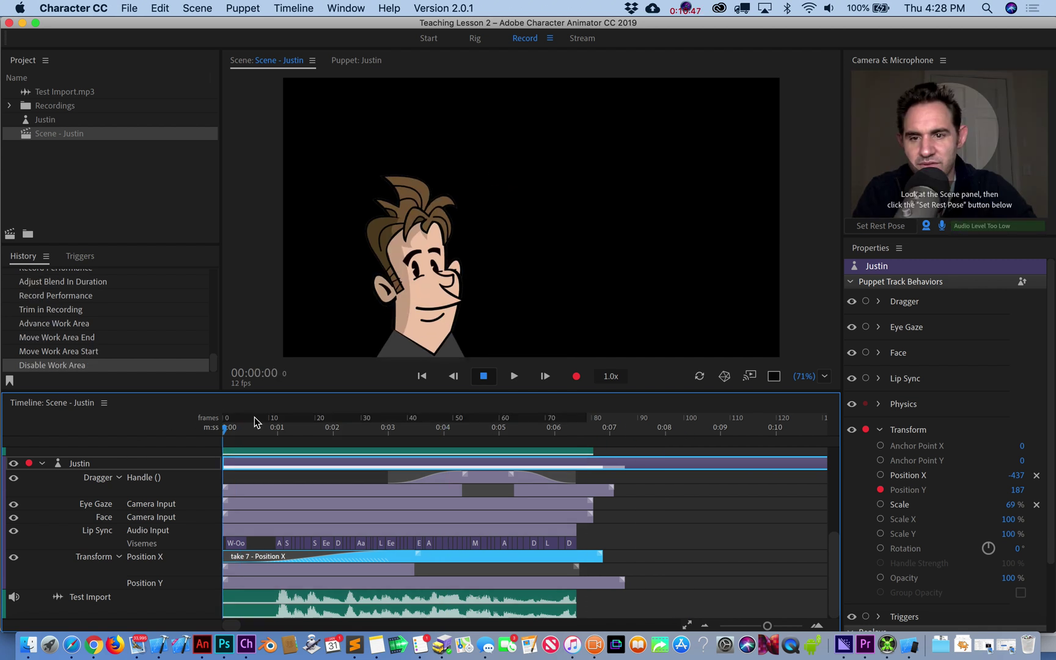
key(space)
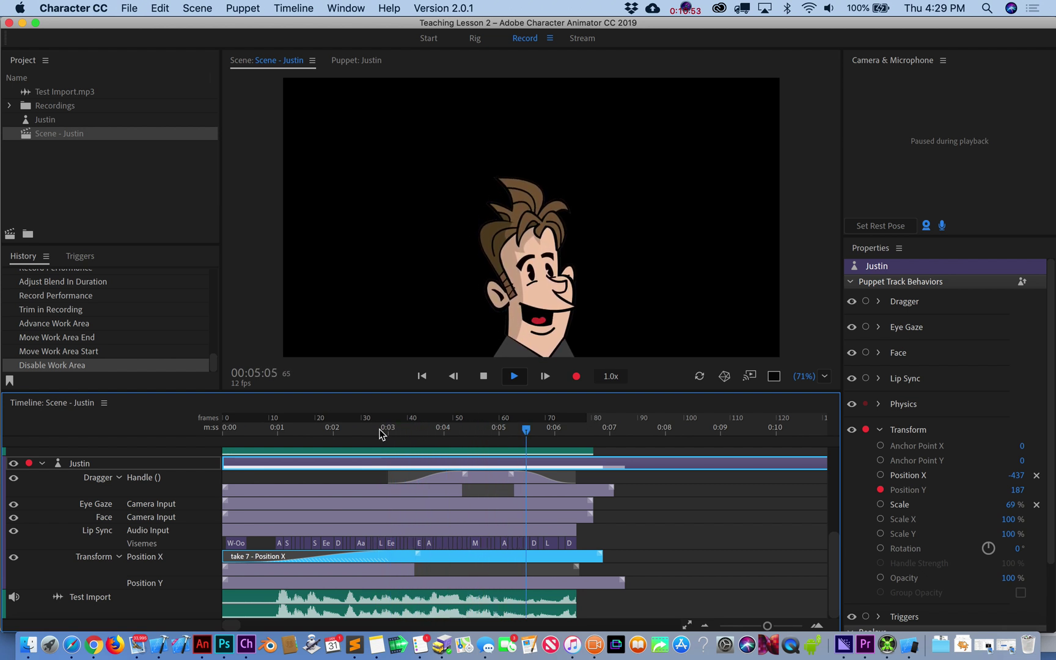
key(space)
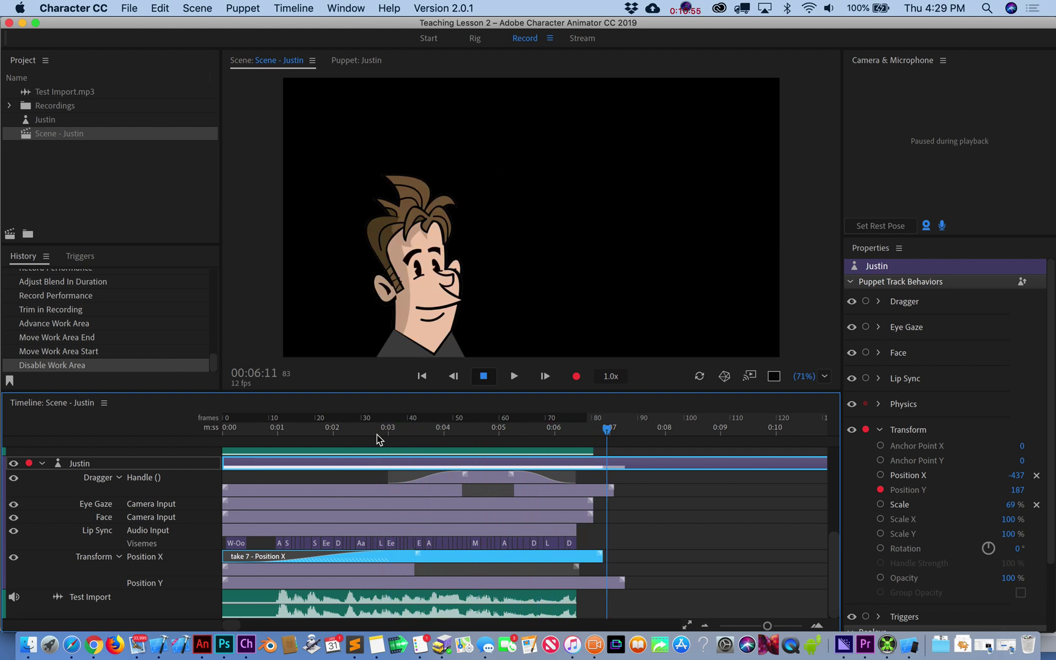
click(352, 417)
key(space)
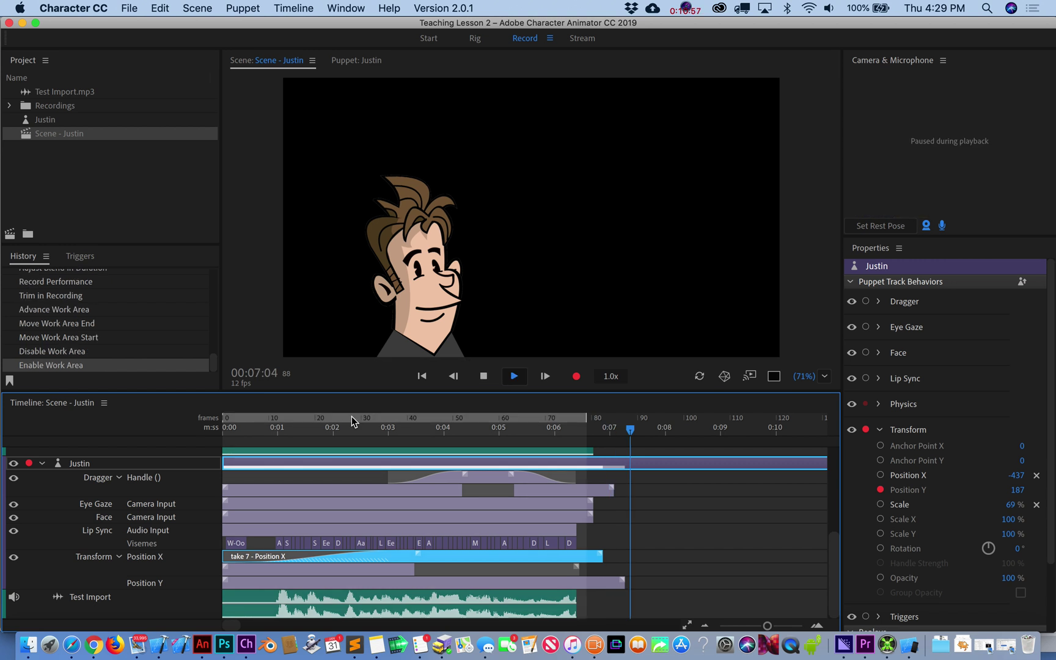
key(space)
drag(641, 438, 539, 444)
key(space)
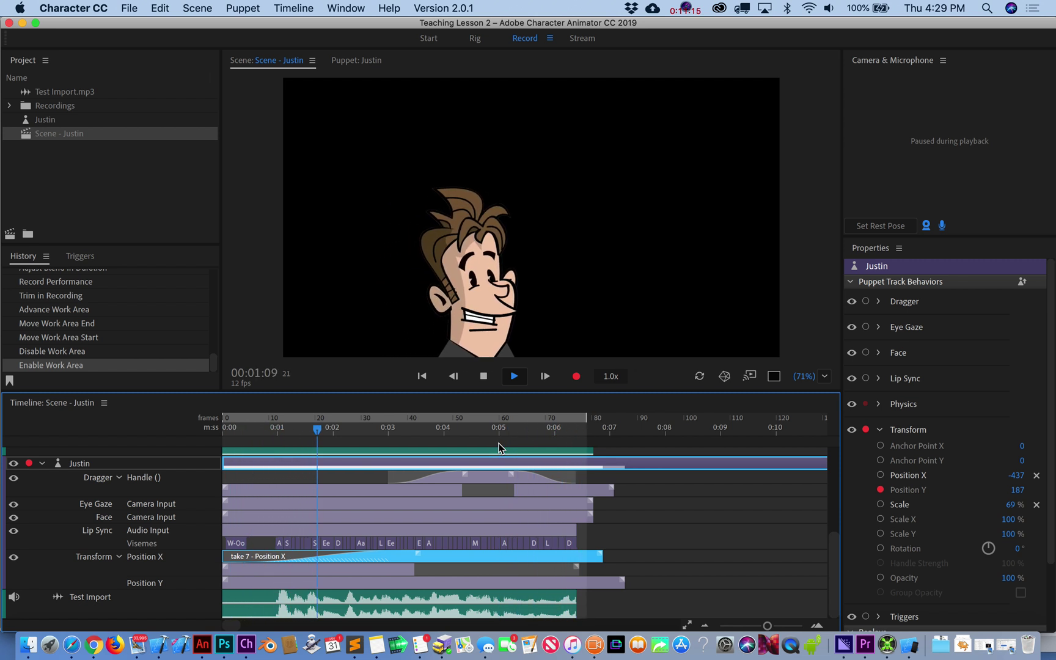
key(space)
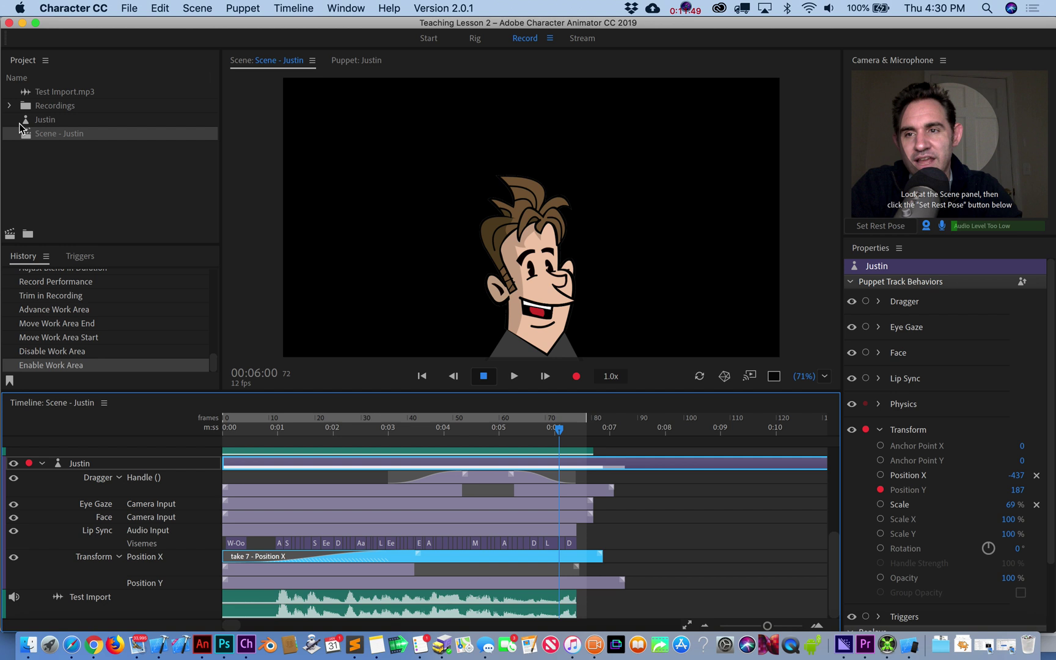
Open the Justin puppet and select its Head layer to review the face tags
double_click(41, 121)
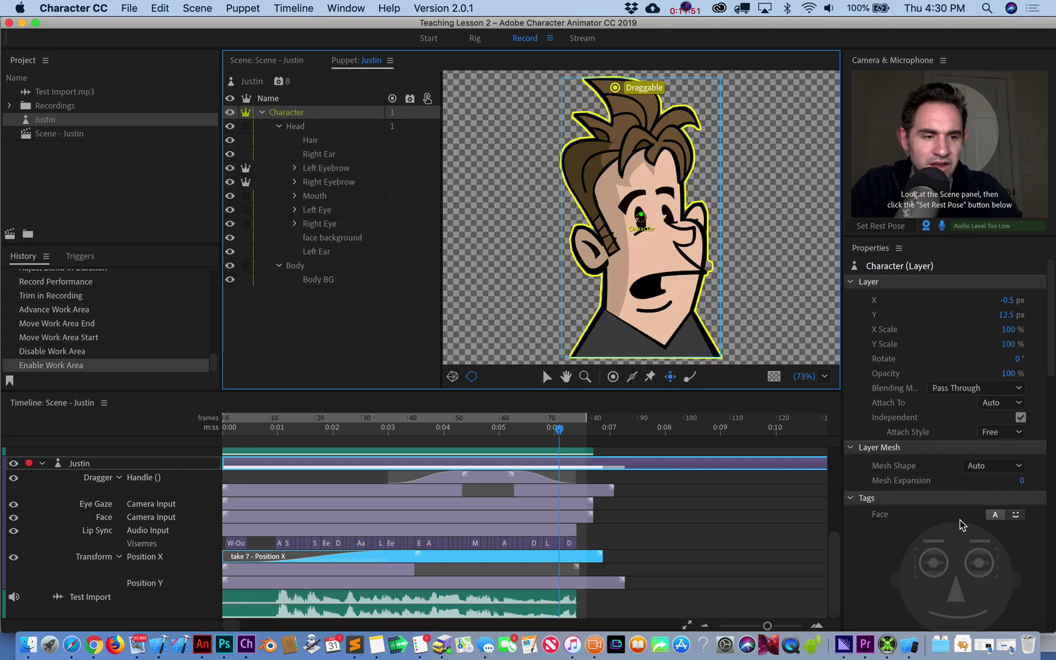
scroll(895, 545, down, 5)
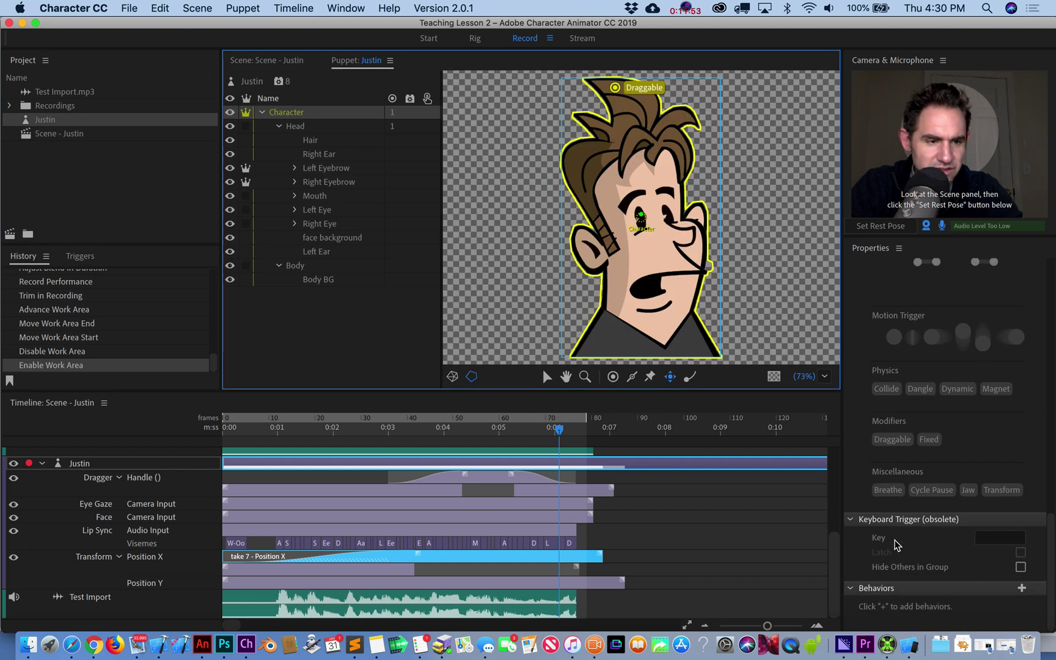
scroll(896, 545, up, 5)
scroll(896, 545, down, 5)
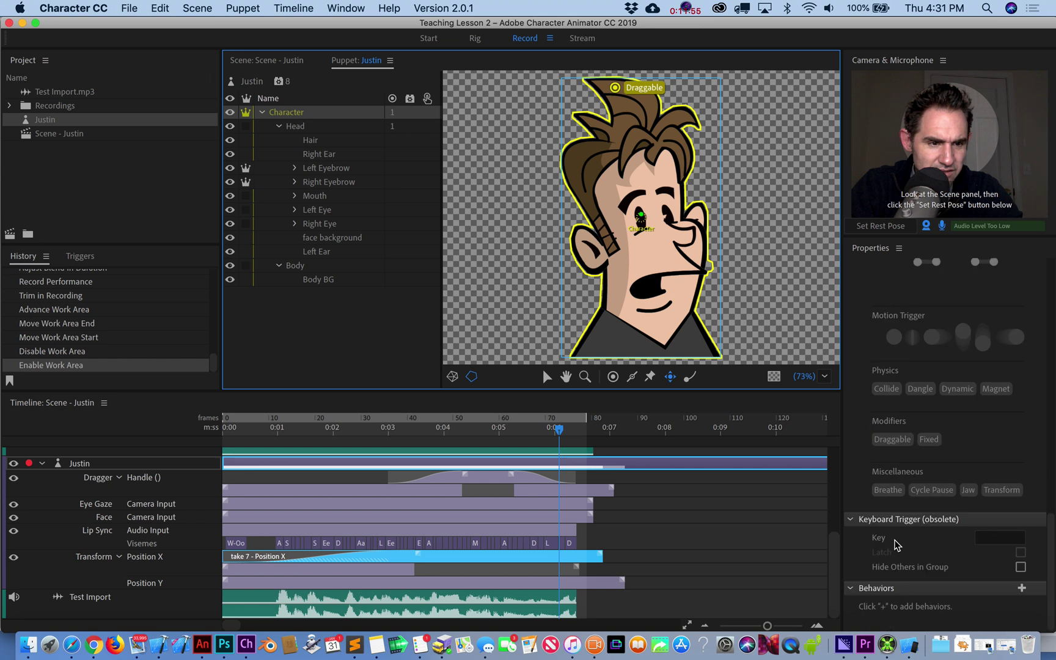
click(305, 128)
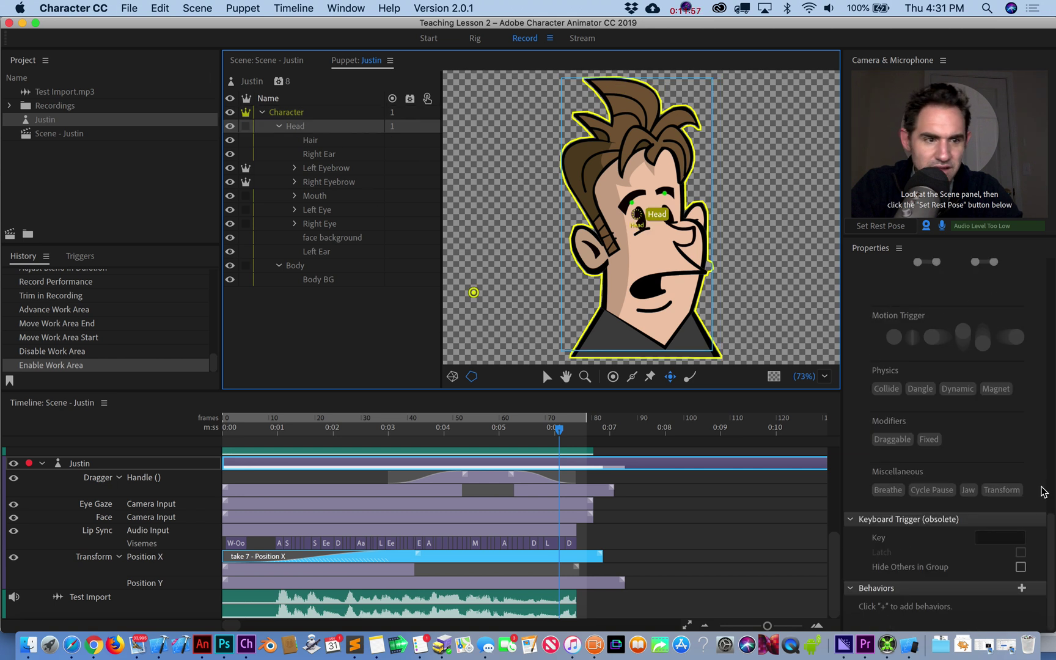
scroll(1044, 492, up, 3)
scroll(1038, 484, down, 3)
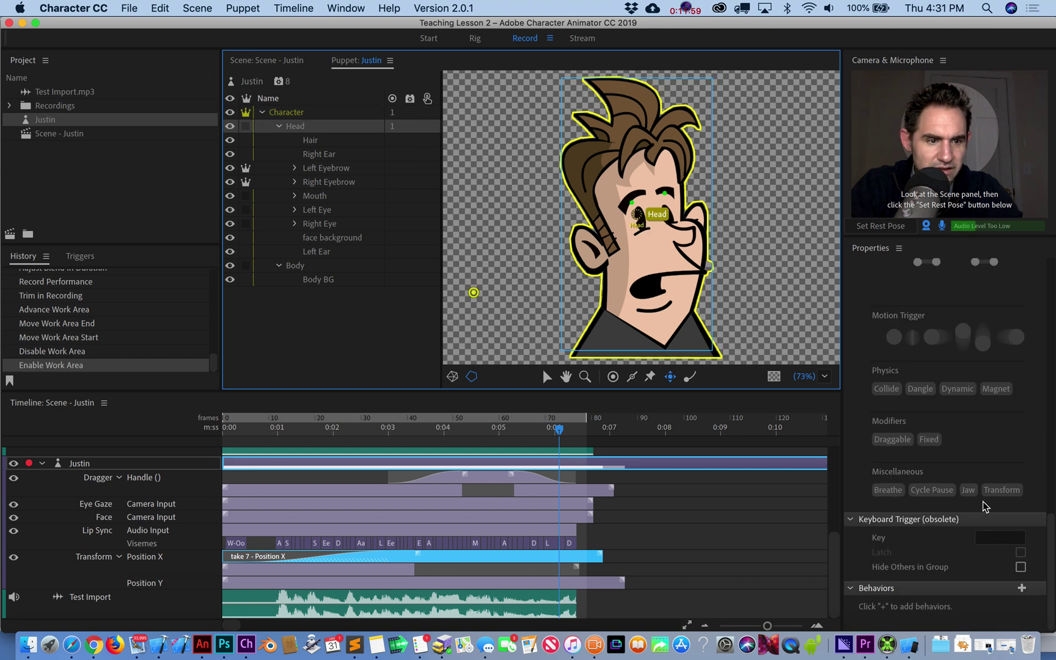
scroll(985, 506, up, 10)
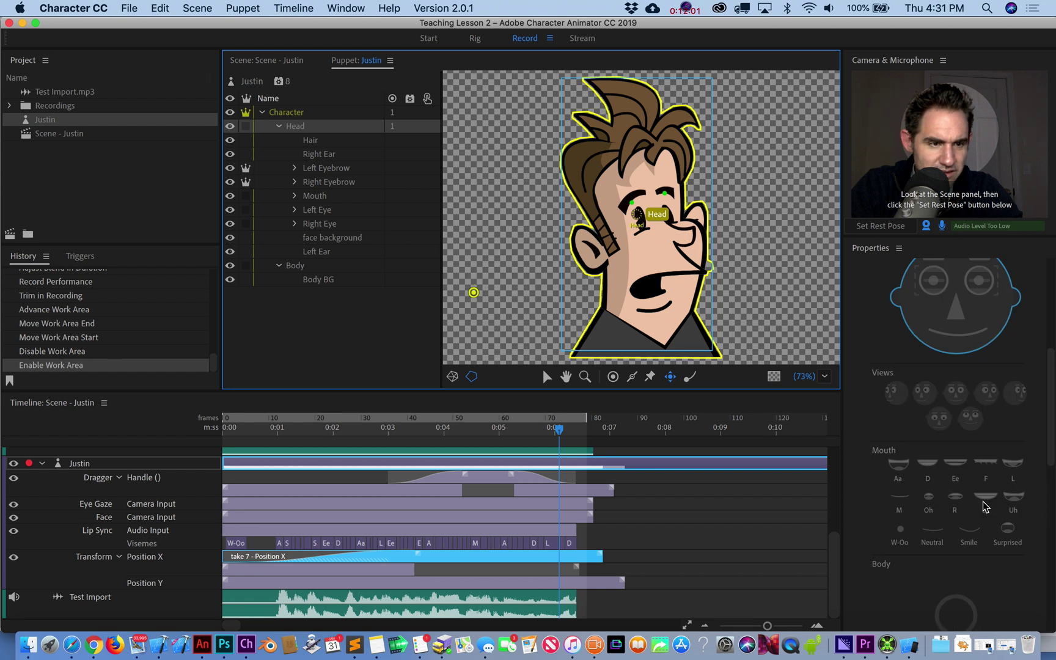